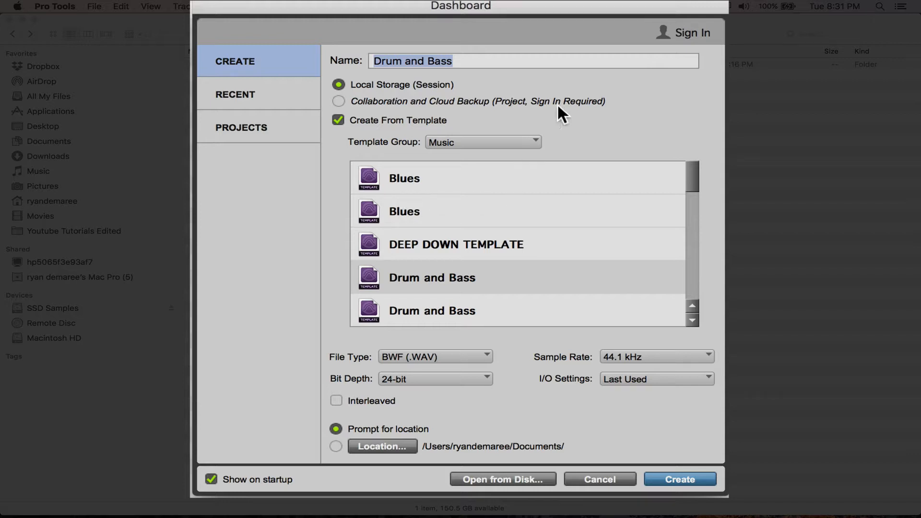
# Step: Look through the session templates available in the Music template group
pyautogui.moveTo(548, 5); pyautogui.dragTo(536, 10)
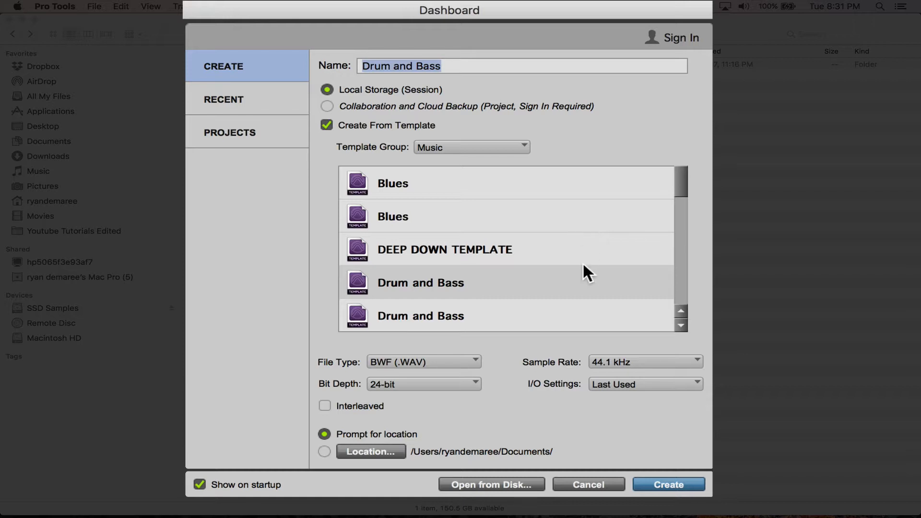
pyautogui.scroll(-2, 557, 227)
pyautogui.scroll(2, 556, 227)
pyautogui.click(534, 187)
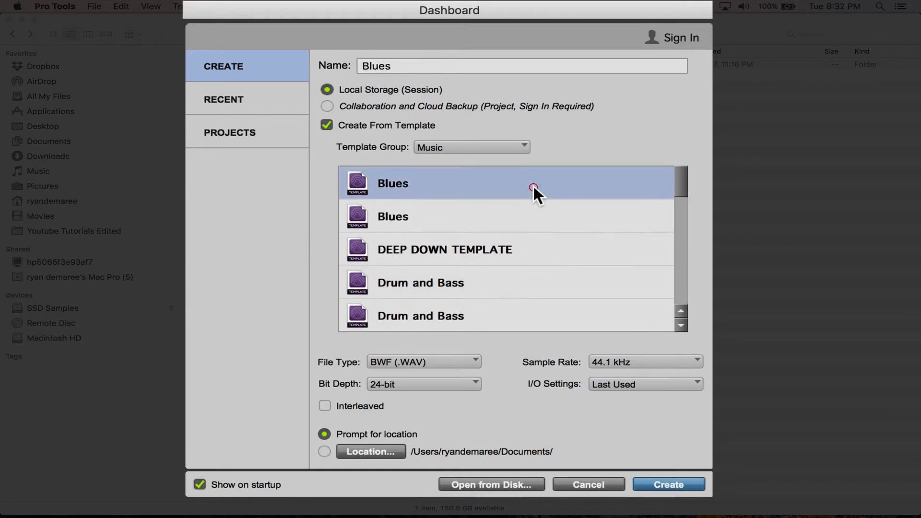
pyautogui.scroll(-3, 561, 239)
pyautogui.scroll(3, 561, 247)
pyautogui.scroll(-8, 535, 247)
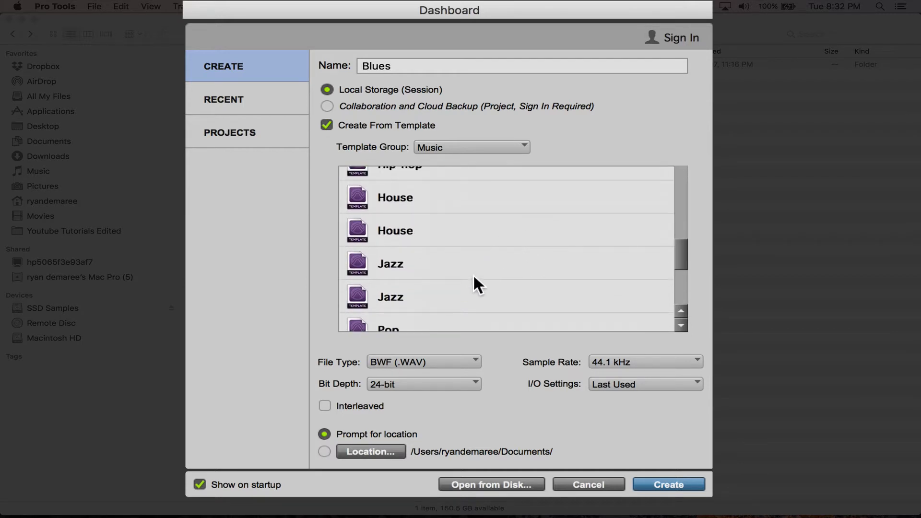
pyautogui.scroll(-3, 473, 278)
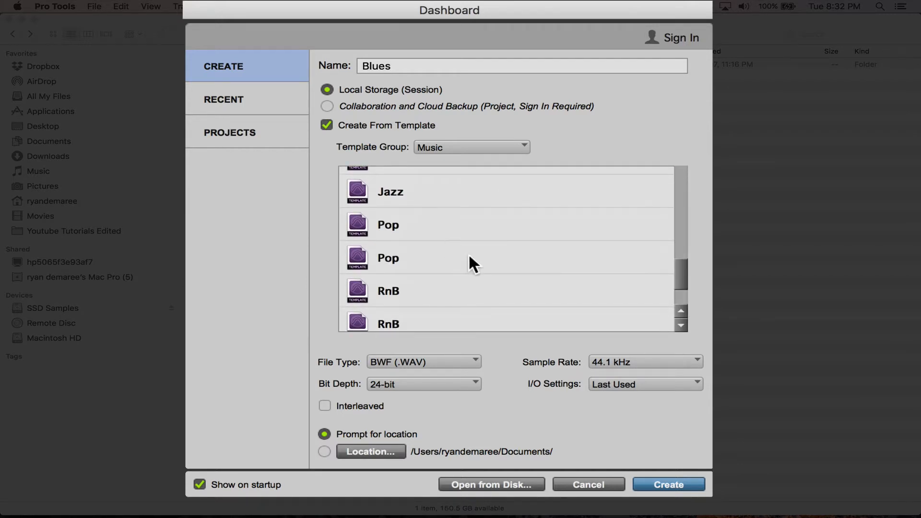
pyautogui.scroll(-2, 469, 260)
pyautogui.scroll(12, 470, 259)
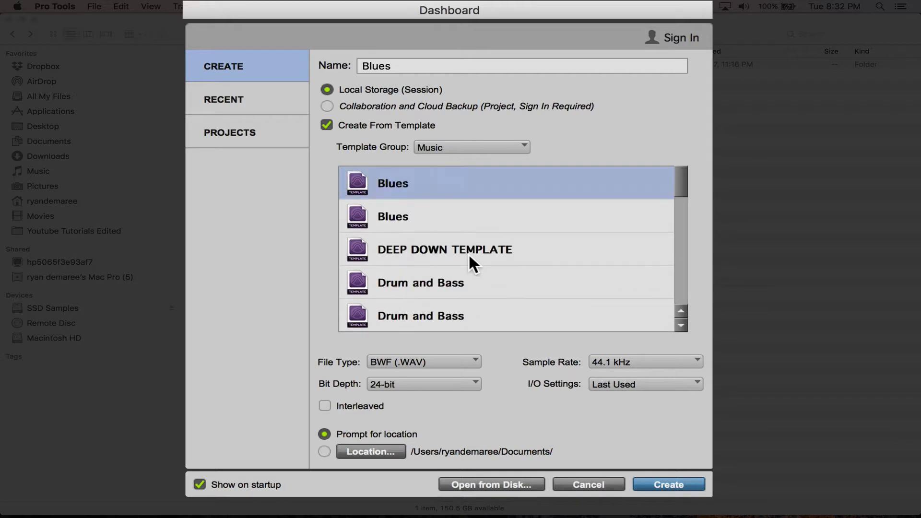
# Step: Create a session from the first Drum and Bass template and decline the detailed session report
pyautogui.click(435, 282)
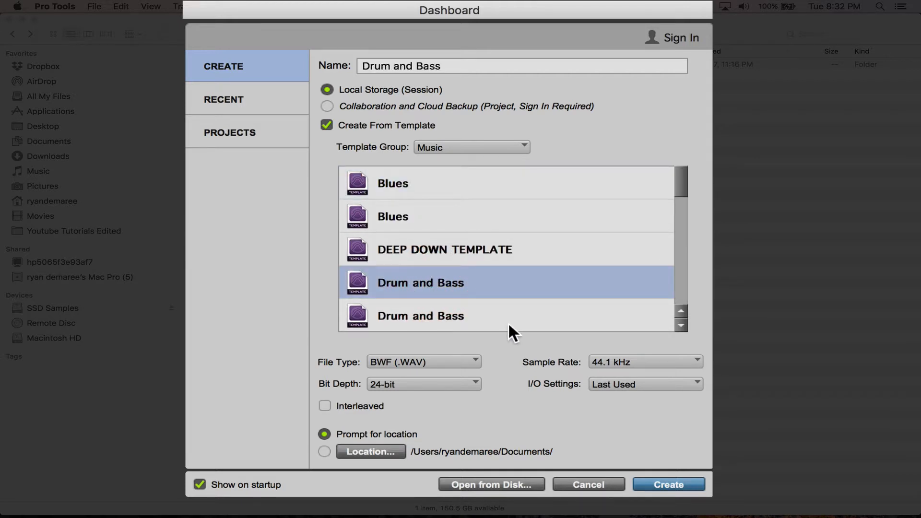
pyautogui.press('Return')
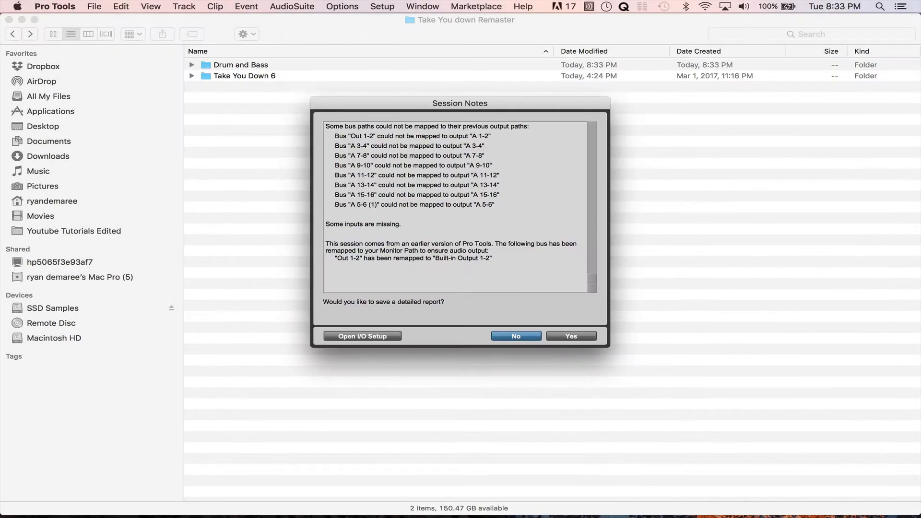
pyautogui.press('Return')
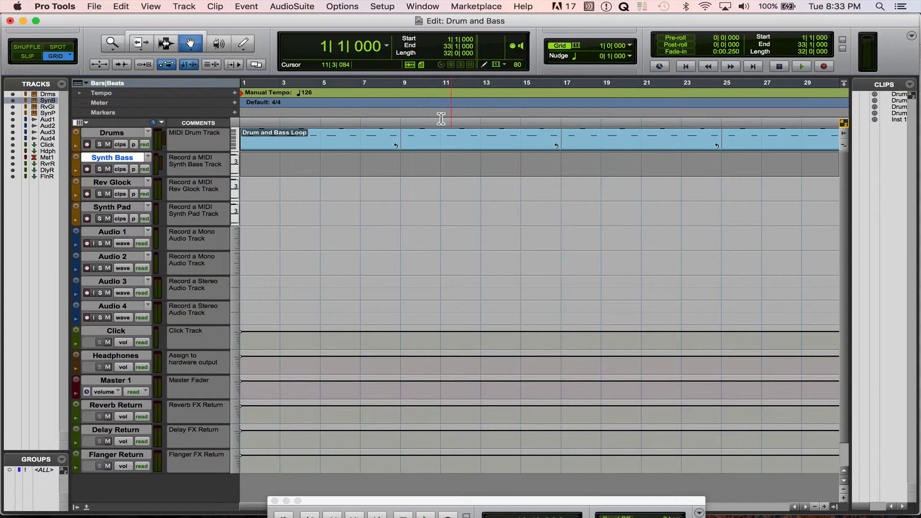
# Step: Examine the Drum and Bass Loop clip's notes in the MIDI Editor and glance at the session's mixer
pyautogui.click(386, 146)
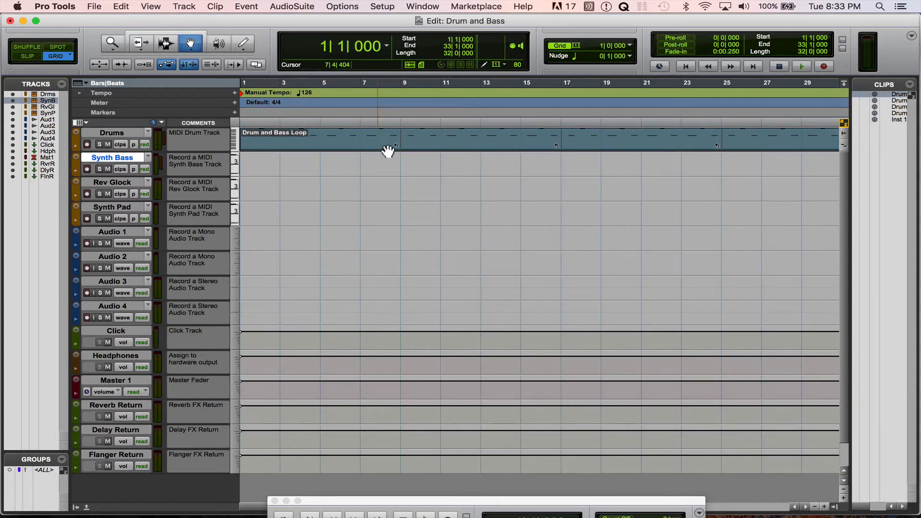
pyautogui.press('super+equal')
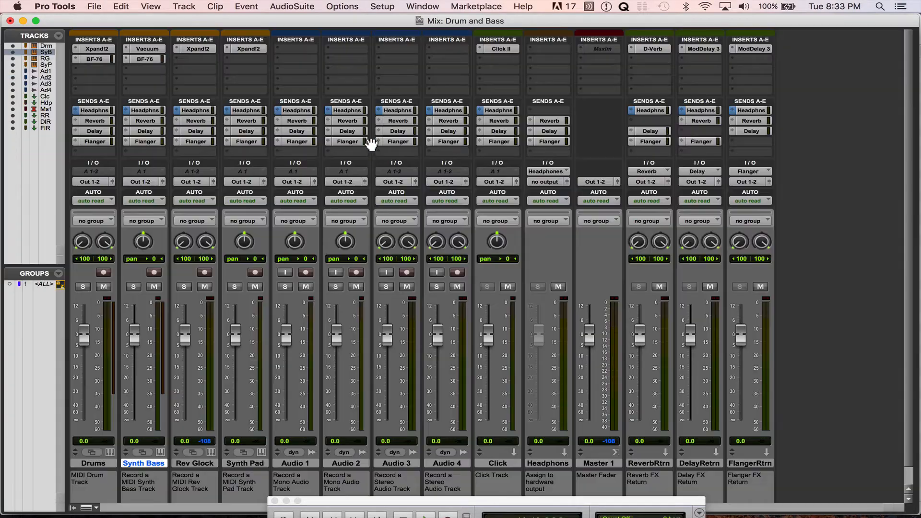
pyautogui.press('super+equal')
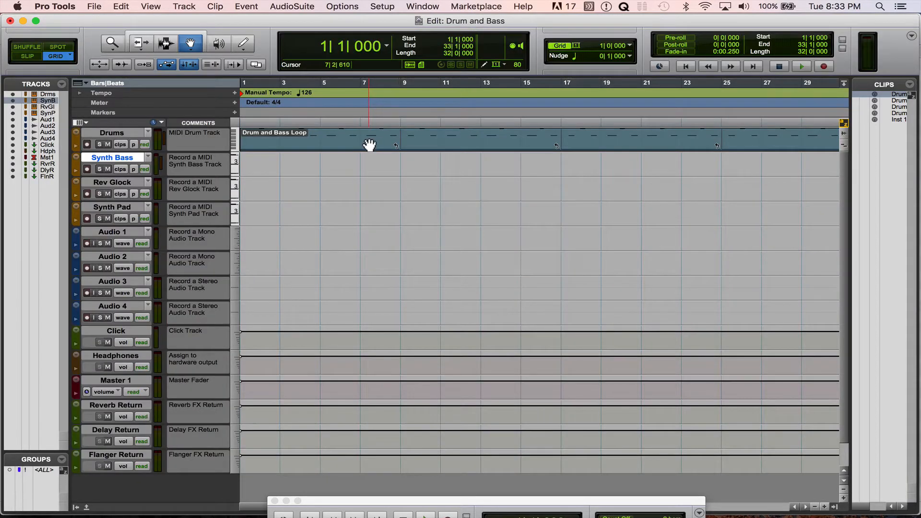
pyautogui.doubleClick(369, 145)
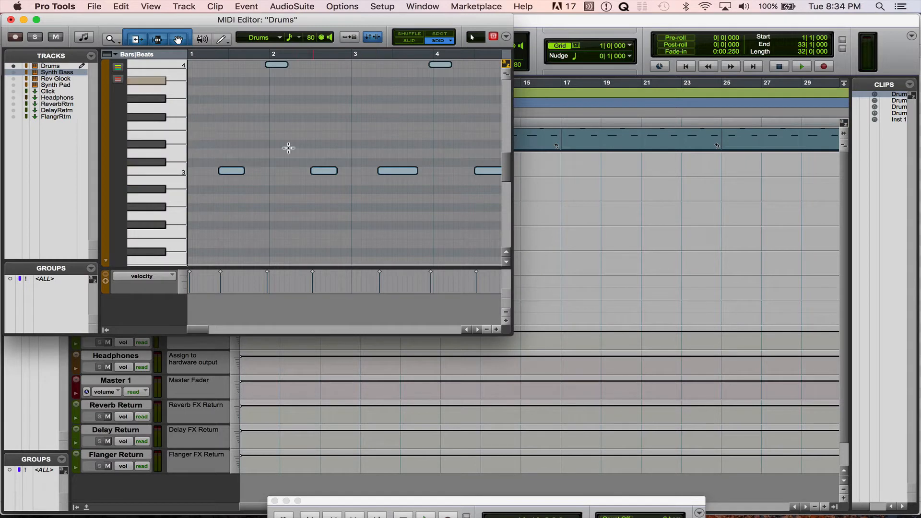
pyautogui.hscroll(1, 408, 164)
pyautogui.press('super+w')
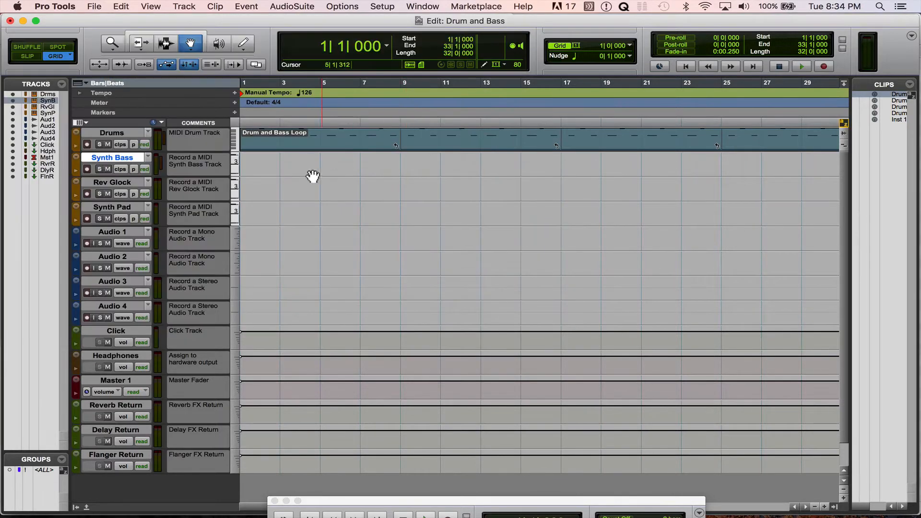
# Step: Inspect the Xpand!2 and BF-76 plug-ins inserted on the Drums track in the Mix window
pyautogui.press('super+equal')
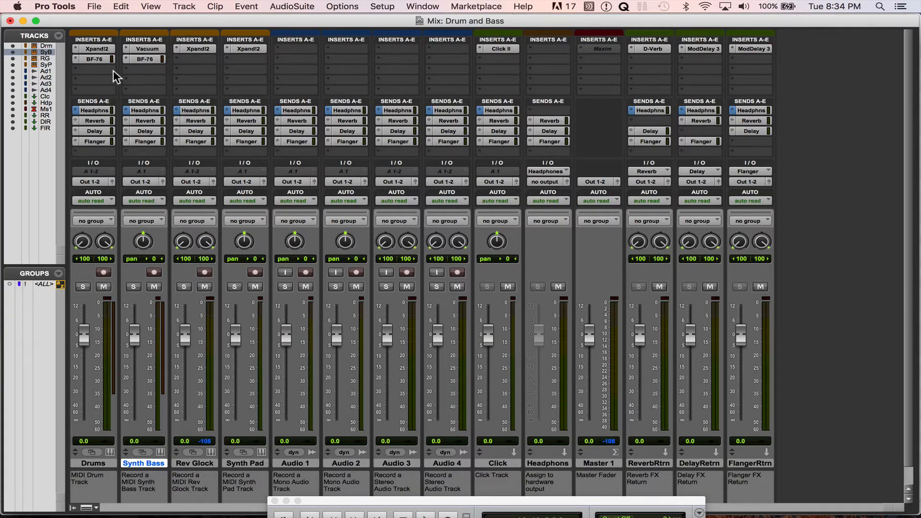
pyautogui.click(97, 49)
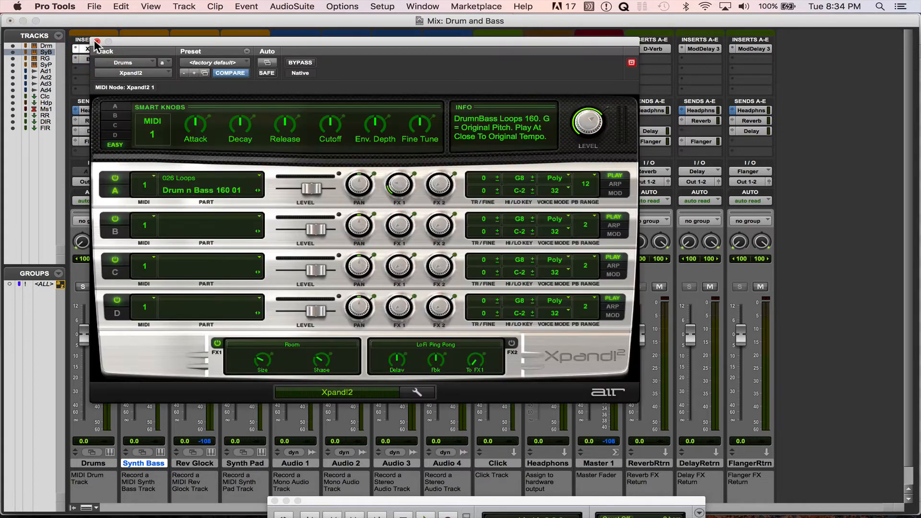
pyautogui.click(97, 42)
pyautogui.click(96, 59)
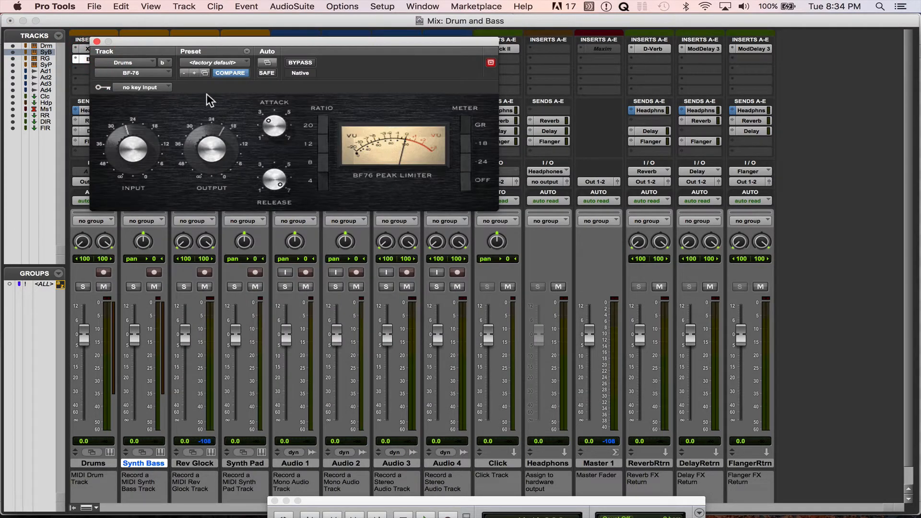
pyautogui.click(97, 42)
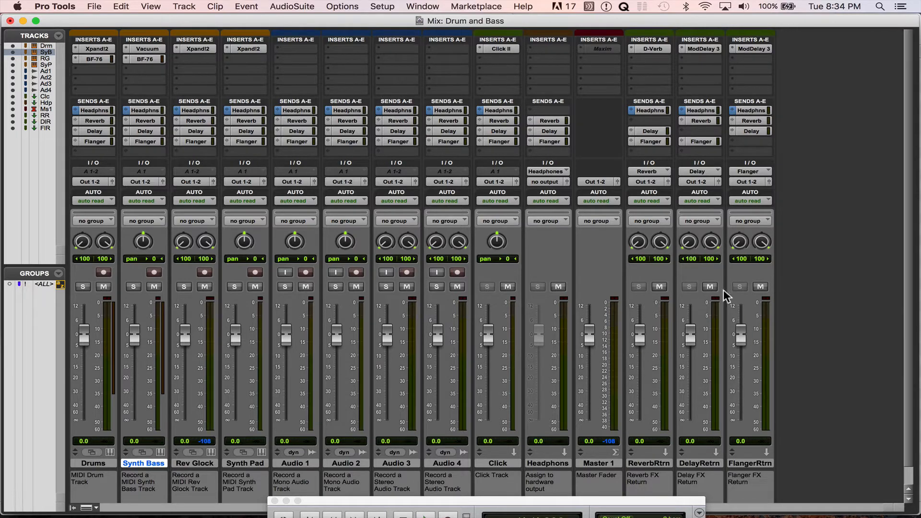
# Step: Return to the Edit window and close the Drum and Bass session without saving changes
pyautogui.press('super+equal')
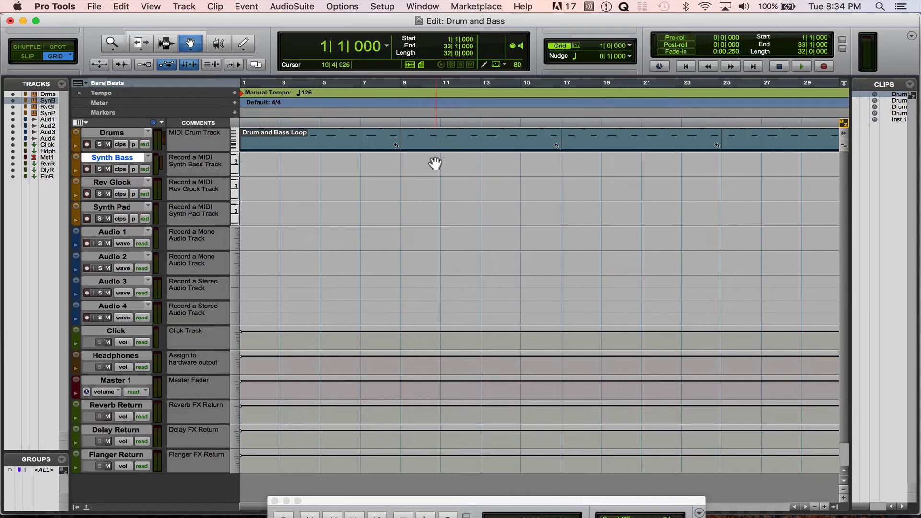
pyautogui.click(397, 186)
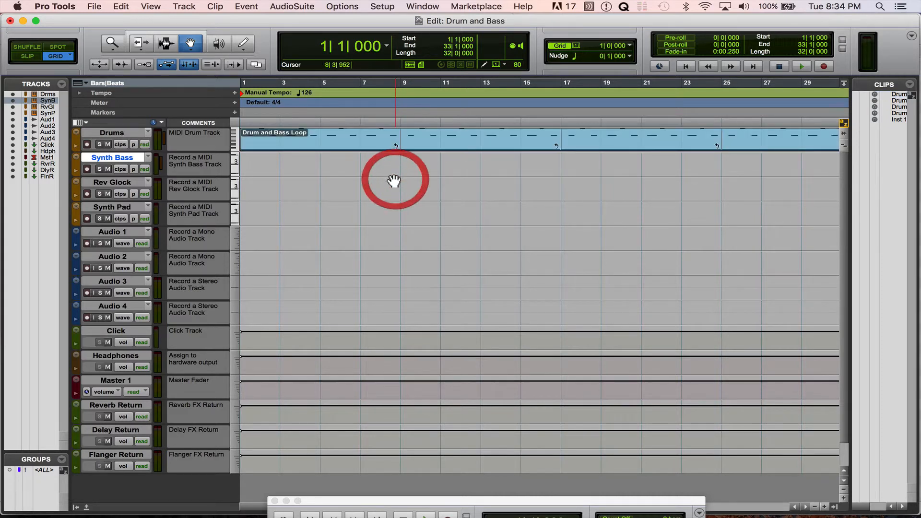
pyautogui.click(373, 149)
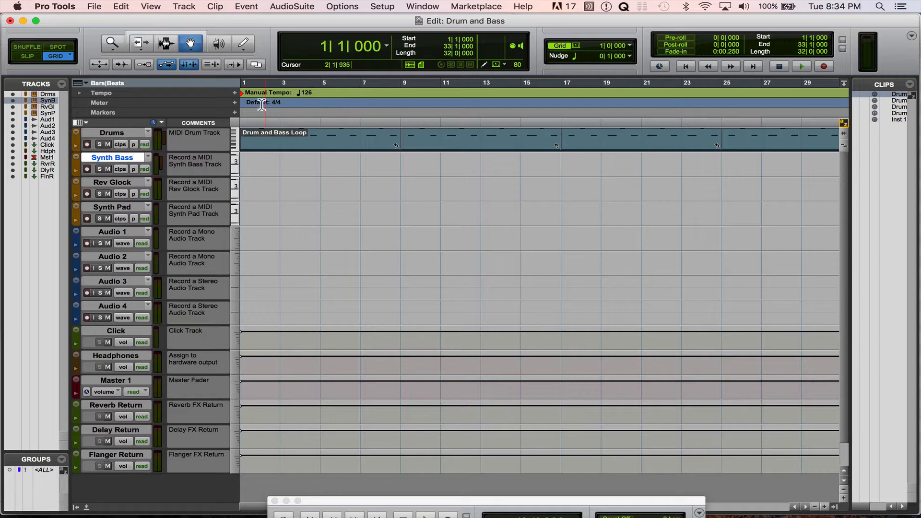
pyautogui.press('super+shift+w')
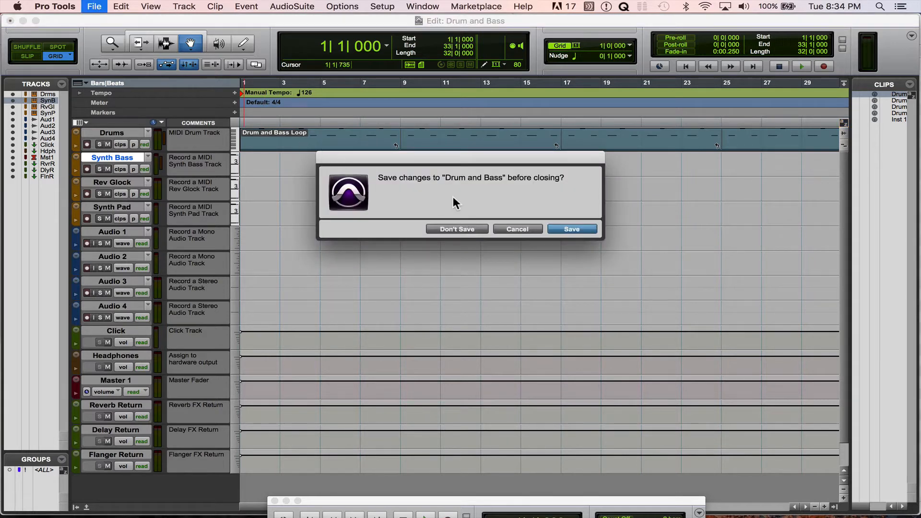
pyautogui.click(457, 229)
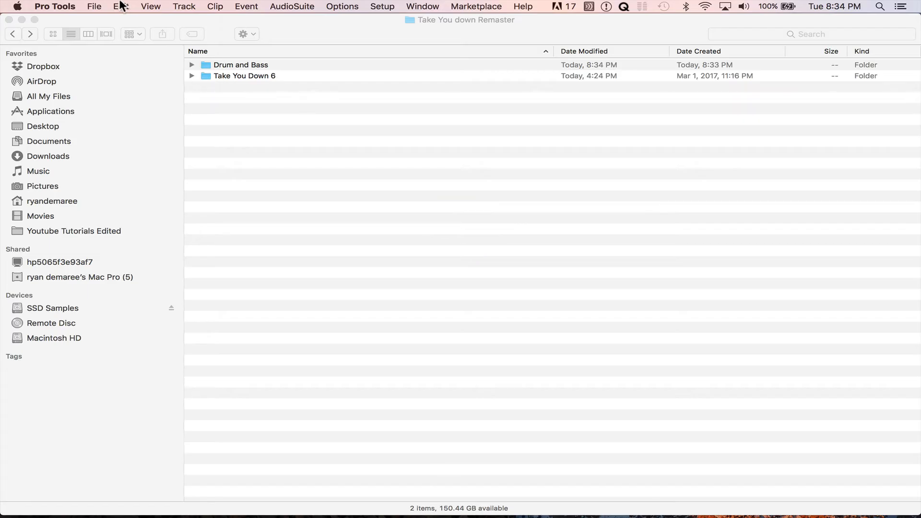
# Step: Start a new session without a template and name it "New Template"
pyautogui.click(95, 6)
pyautogui.click(101, 18)
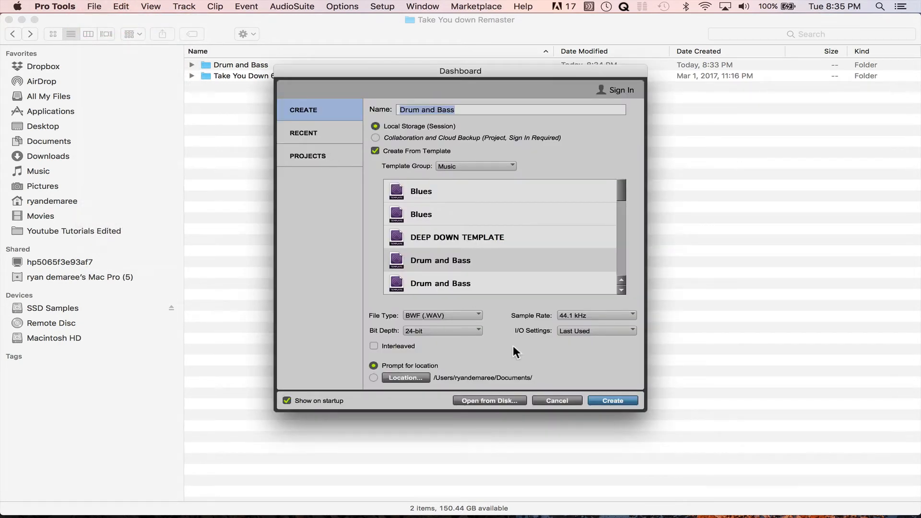
pyautogui.click(411, 151)
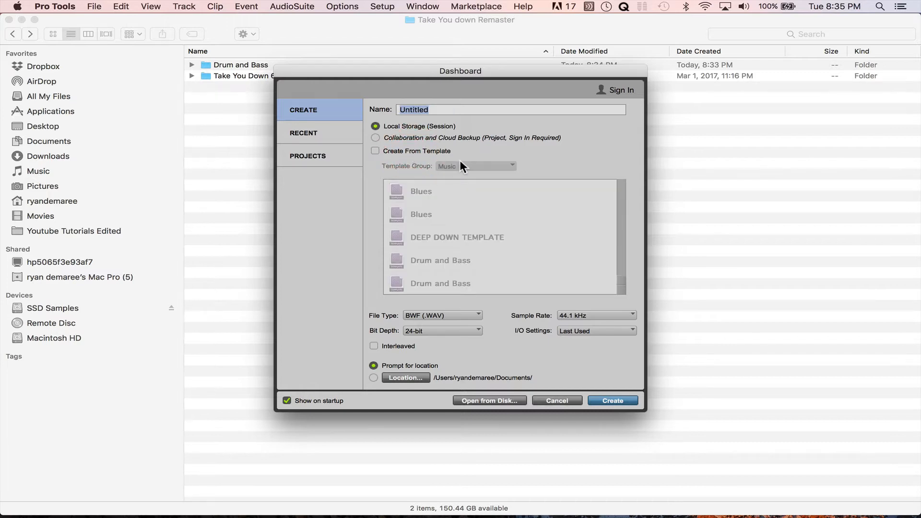
pyautogui.write('New Template')
# Step: Review the bit depth options and set the new session's sample rate to 48 kHz
pyautogui.click(428, 330)
pyautogui.click(492, 350)
pyautogui.click(576, 313)
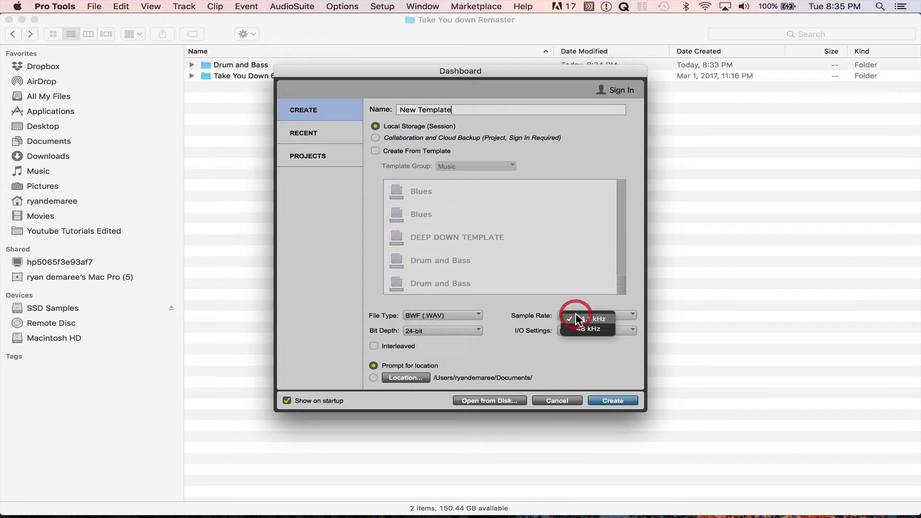
pyautogui.click(540, 363)
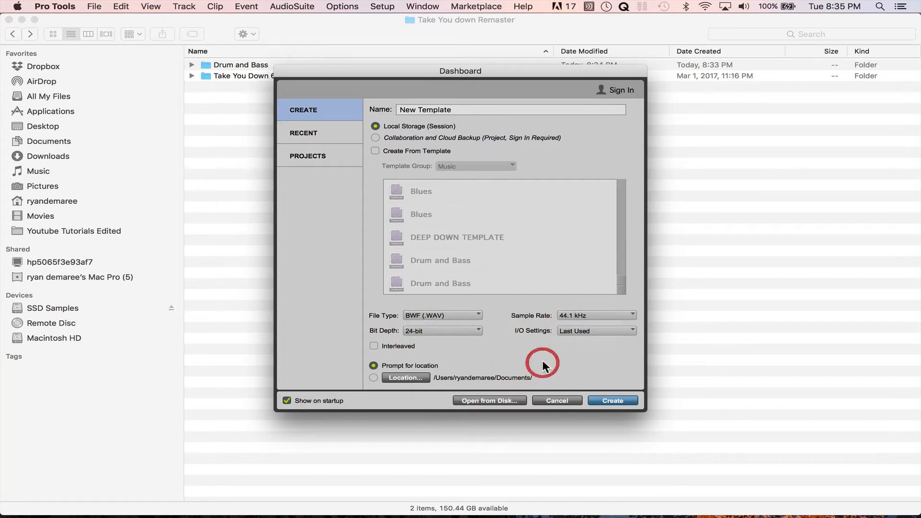
pyautogui.click(581, 315)
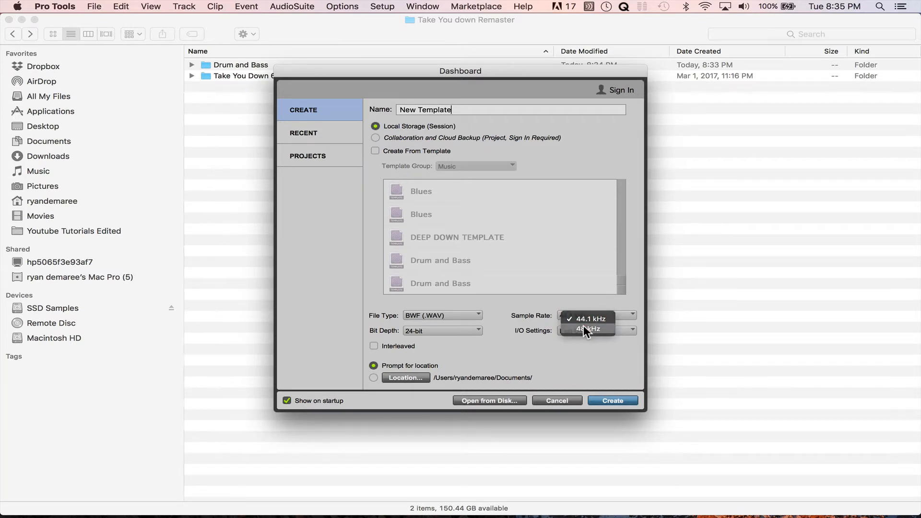
pyautogui.click(583, 329)
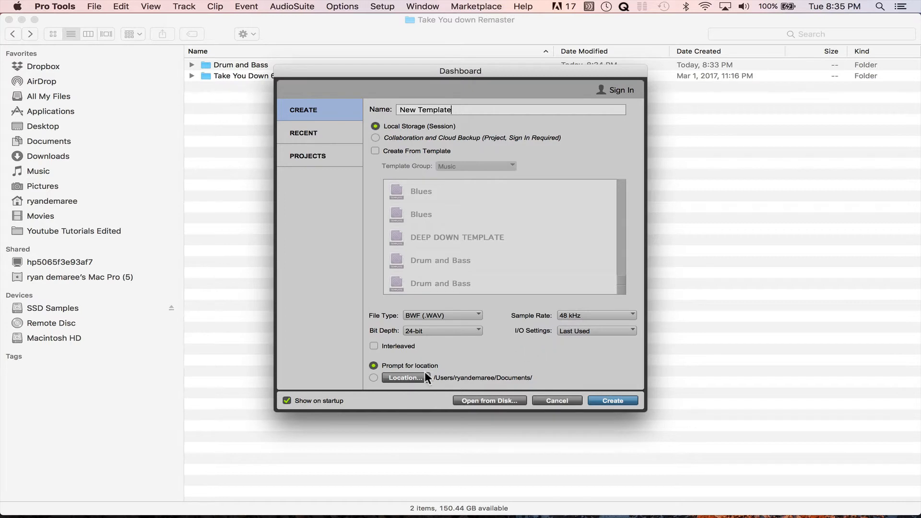
# Step: Create the session and browse to the Pro Tools folder inside the home folder's Documents as its save location
pyautogui.click(621, 396)
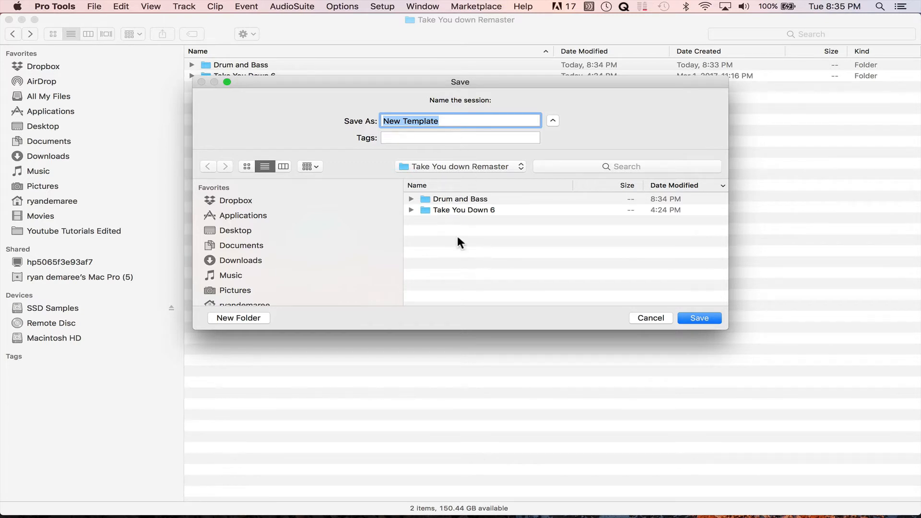
pyautogui.click(490, 244)
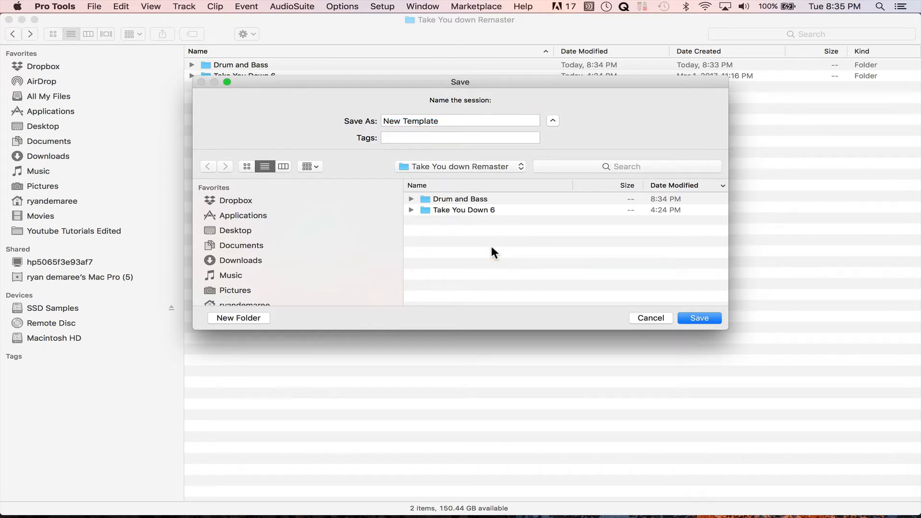
pyautogui.click(449, 256)
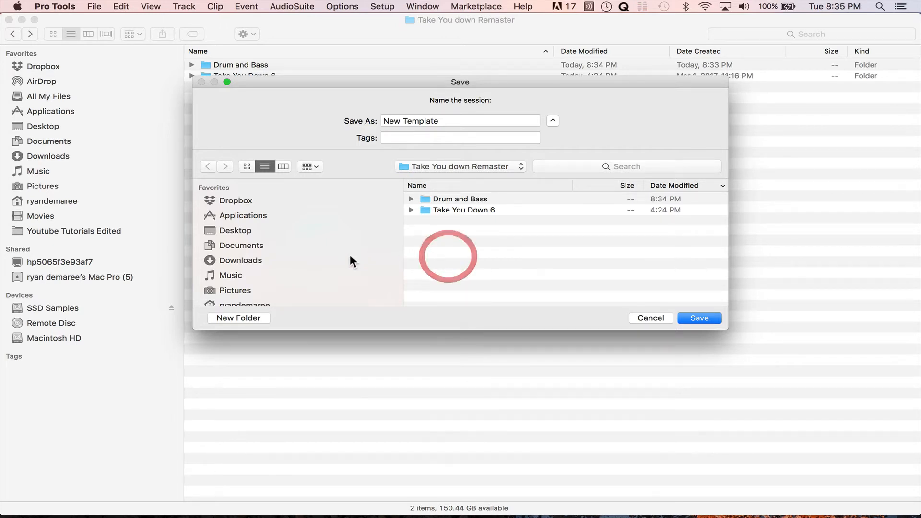
pyautogui.scroll(-3, 350, 261)
pyautogui.scroll(-3, 350, 261)
pyautogui.click(314, 213)
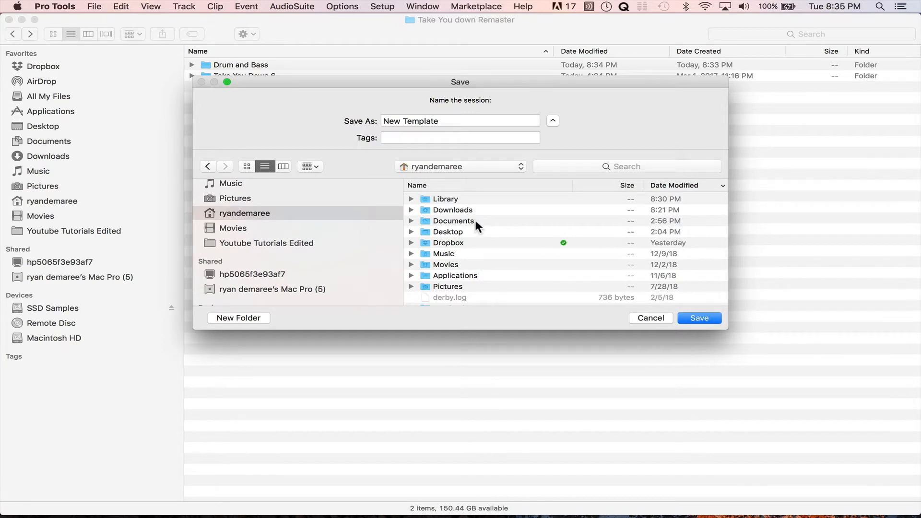
pyautogui.doubleClick(474, 219)
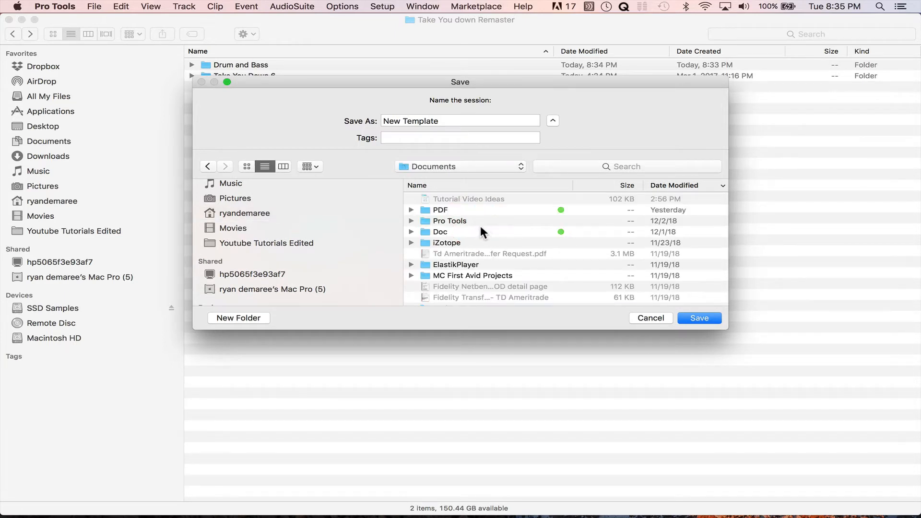
pyautogui.click(481, 229)
pyautogui.click(476, 217)
pyautogui.doubleClick(476, 218)
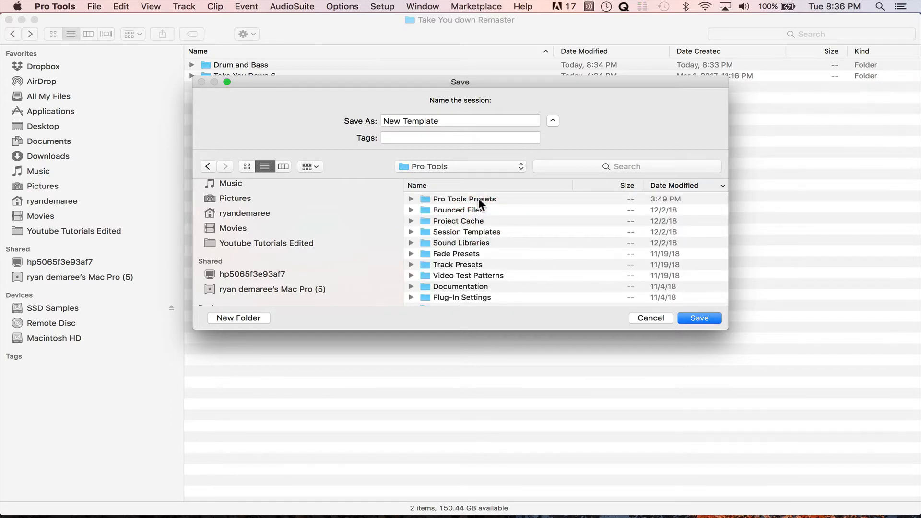
# Step: Save the New Template session in the Music folder of Session Templates
pyautogui.doubleClick(479, 231)
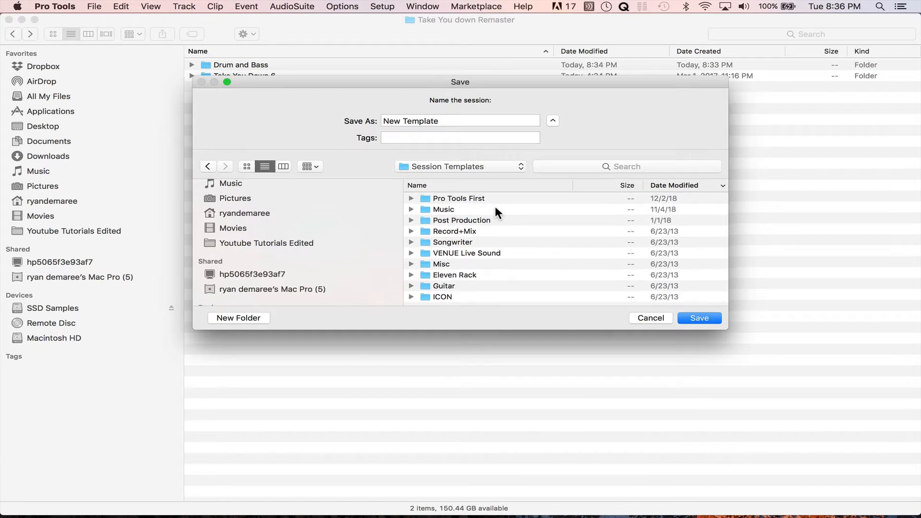
pyautogui.doubleClick(469, 208)
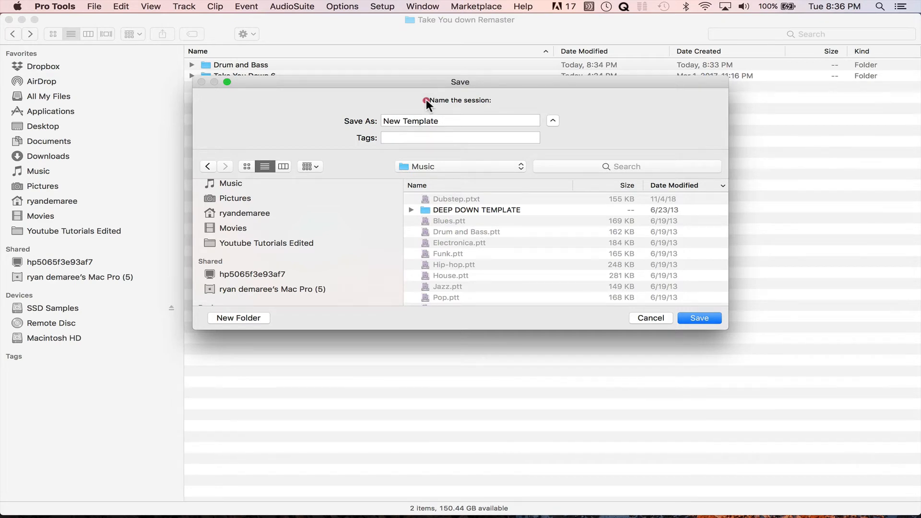
pyautogui.moveTo(426, 99); pyautogui.dragTo(420, 203)
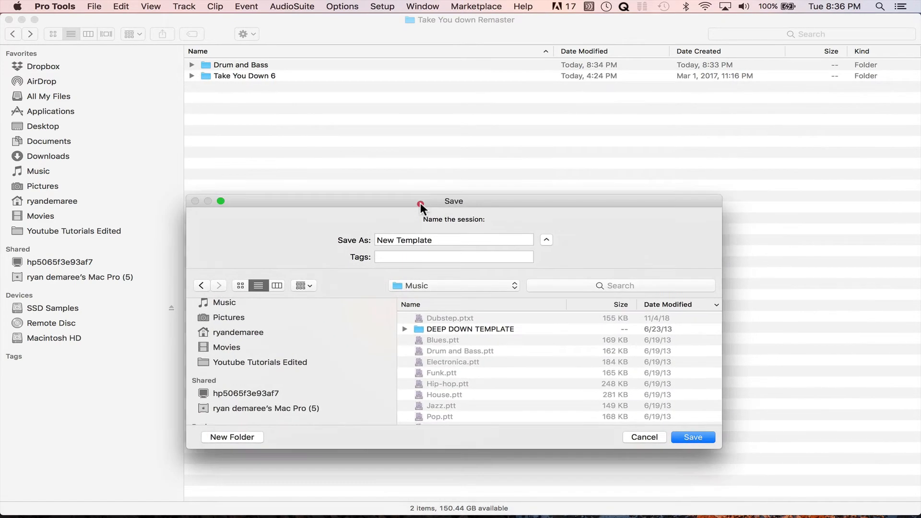
pyautogui.click(692, 437)
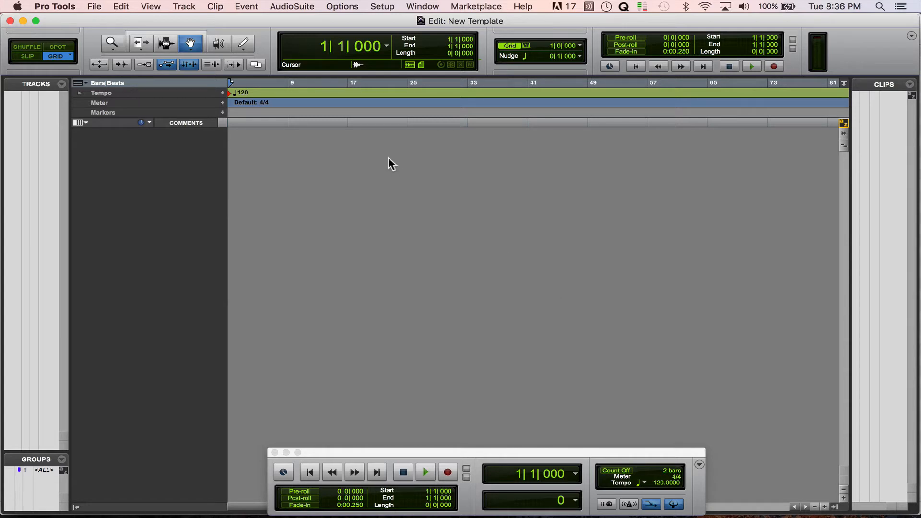
pyautogui.click(94, 6)
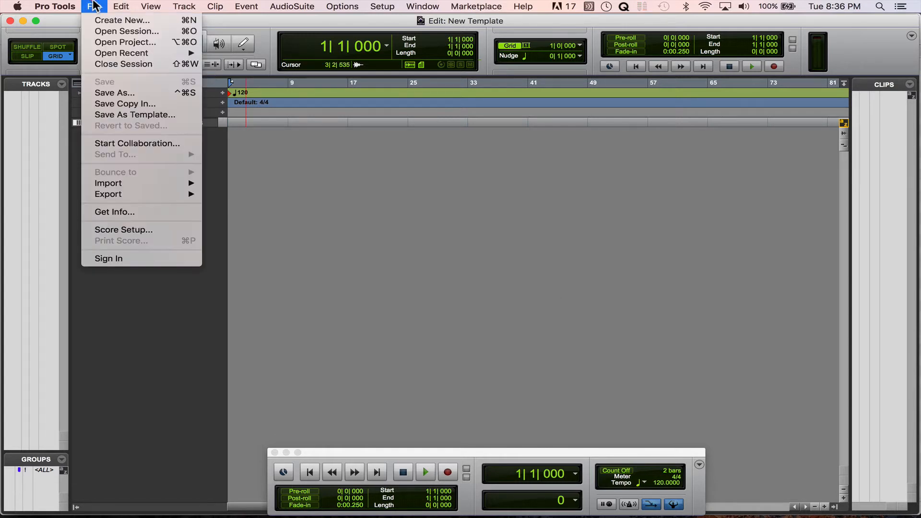
pyautogui.click(278, 156)
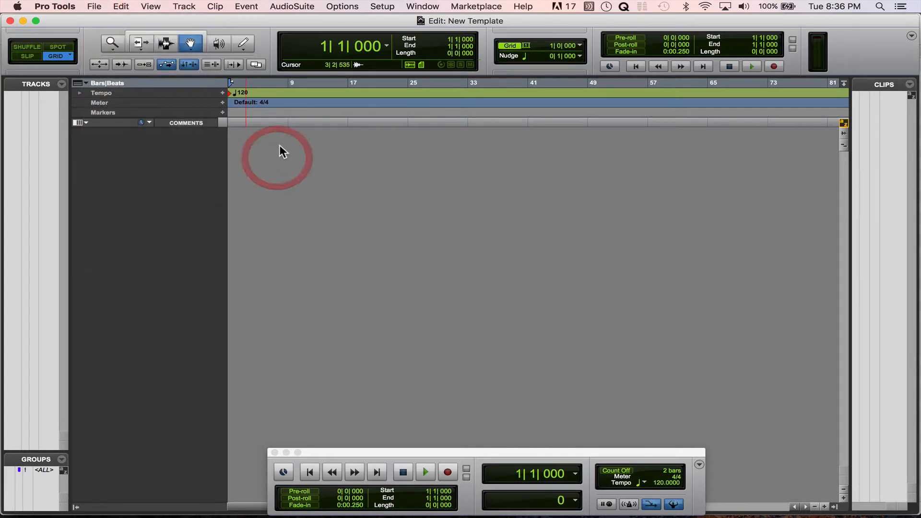
pyautogui.click(94, 6)
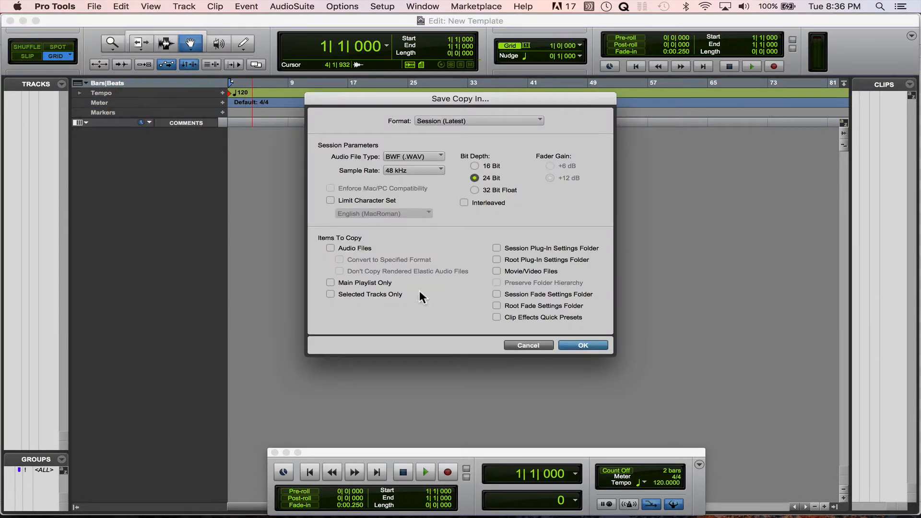
pyautogui.click(541, 348)
# Step: Review the Save As Template options, including the category list and choosing a custom location, and cancel without saving
pyautogui.click(94, 6)
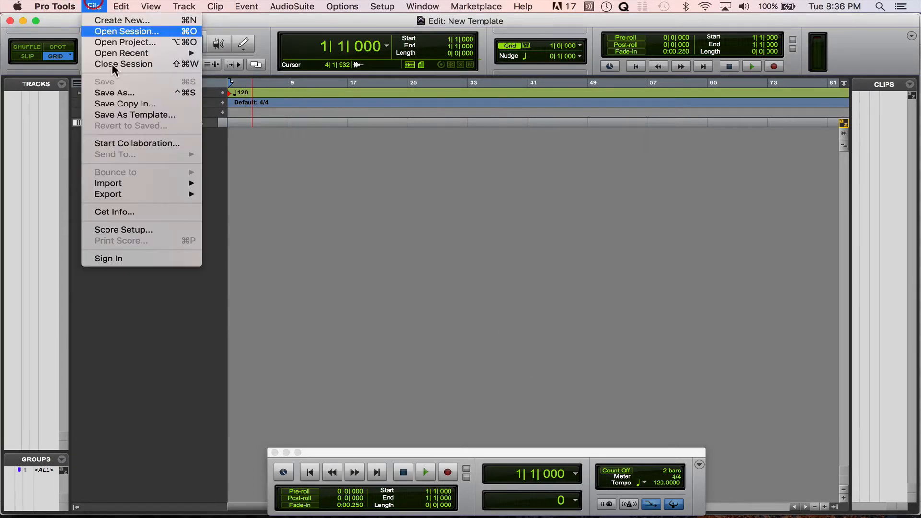
pyautogui.click(146, 115)
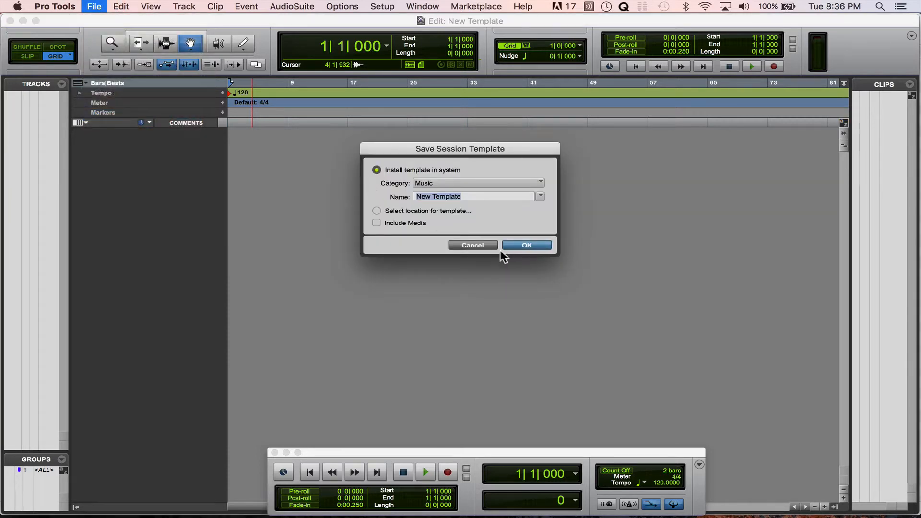
pyautogui.click(505, 183)
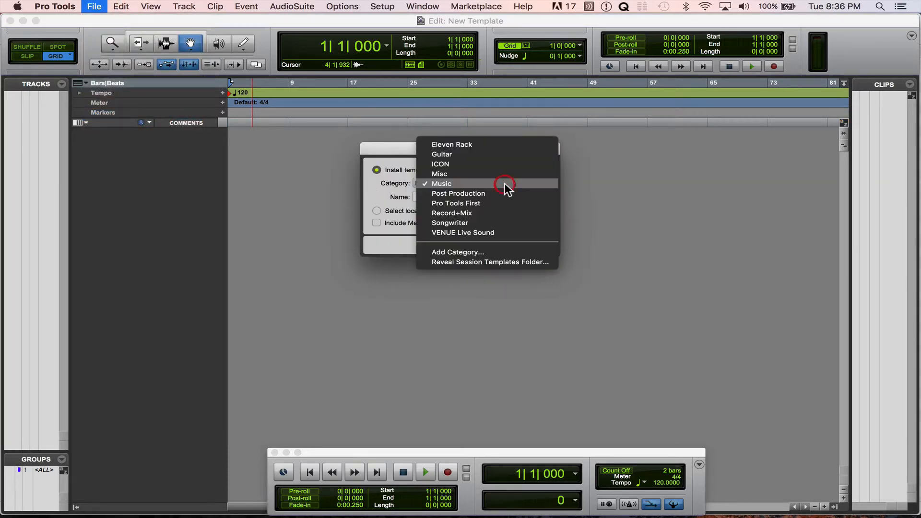
pyautogui.click(631, 208)
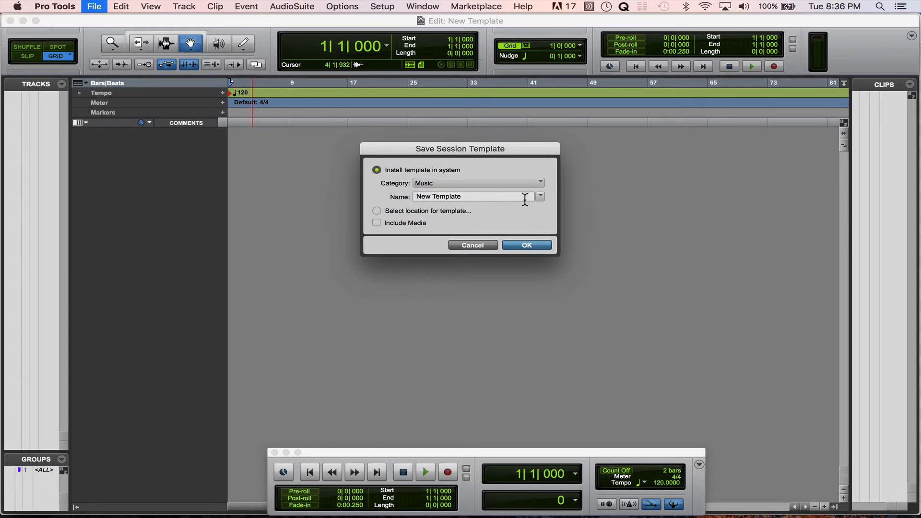
pyautogui.click(427, 211)
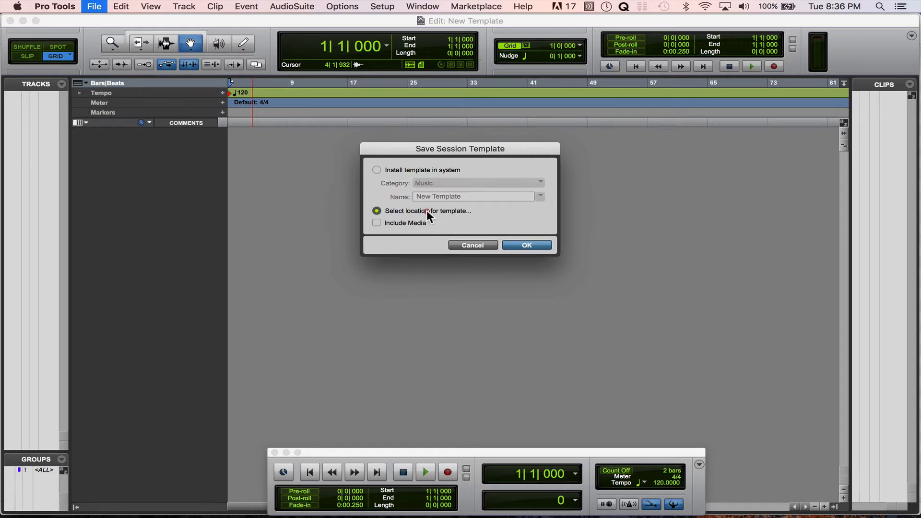
pyautogui.click(520, 246)
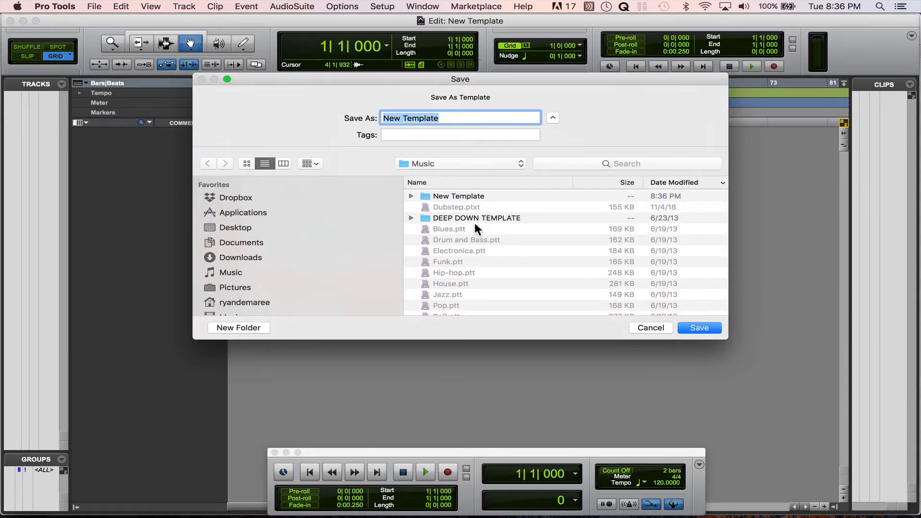
pyautogui.click(650, 328)
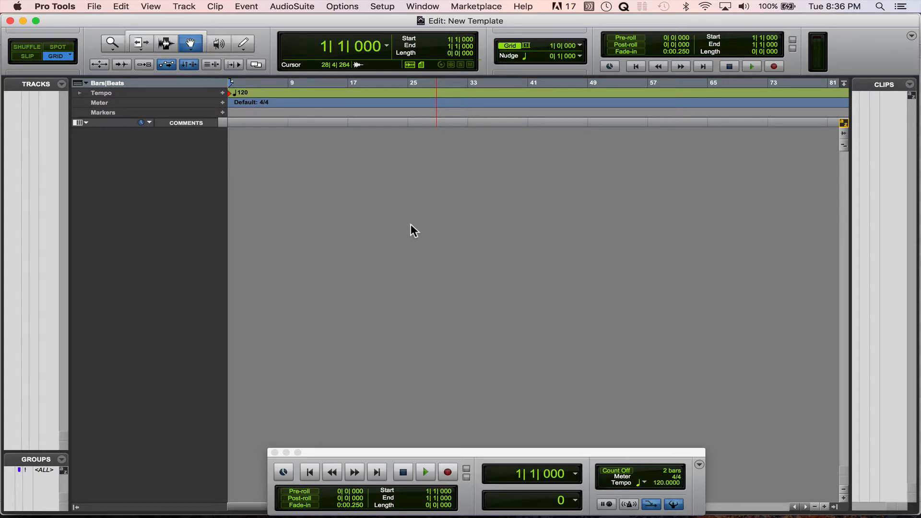
# Step: Add three mono audio tracks and name them Verse Vocal, Bridge Vocal and Chorus Vocal
pyautogui.press('shift+super+n')
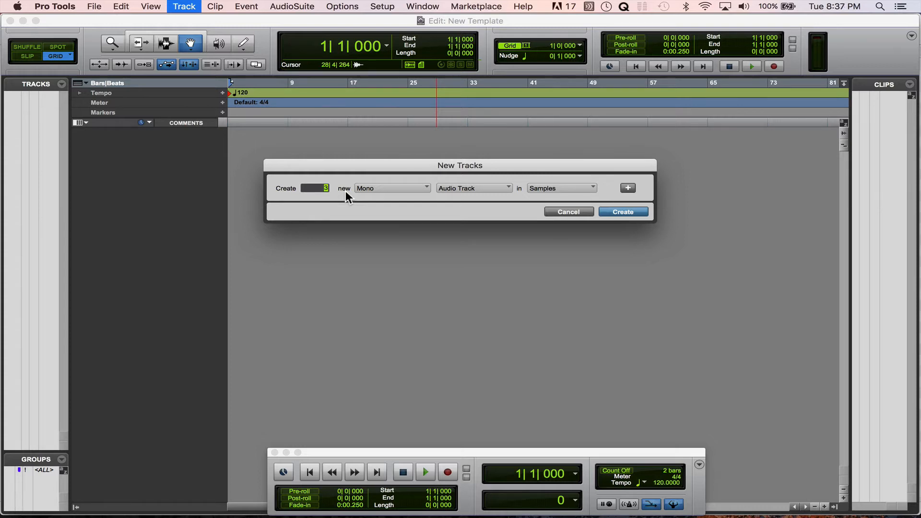
pyautogui.press('Return')
pyautogui.doubleClick(122, 129)
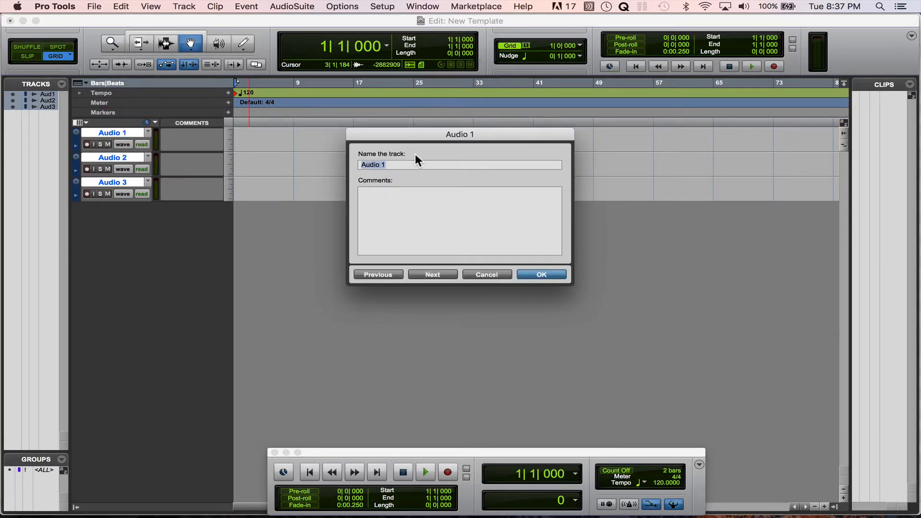
pyautogui.write('Verse Vocal')
pyautogui.press('super+Right')
pyautogui.write('Bridge')
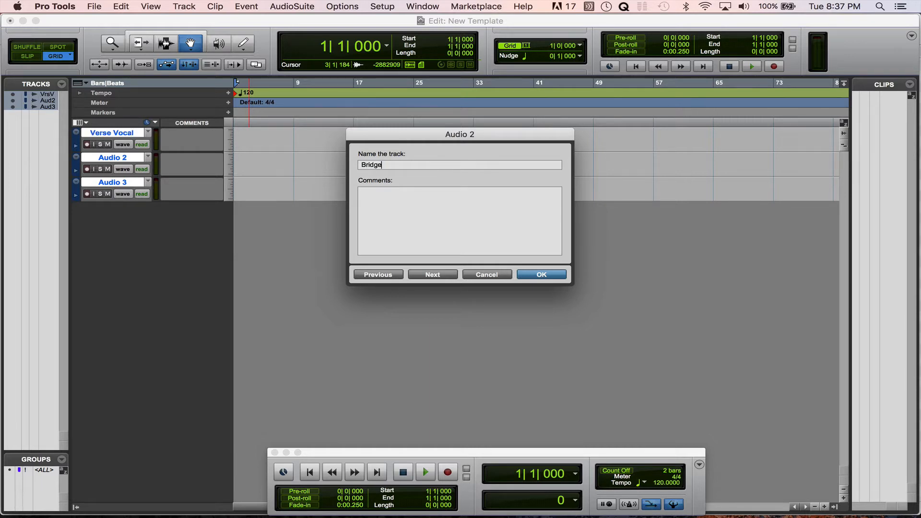
pyautogui.write(' Vocal')
pyautogui.press('super+Right')
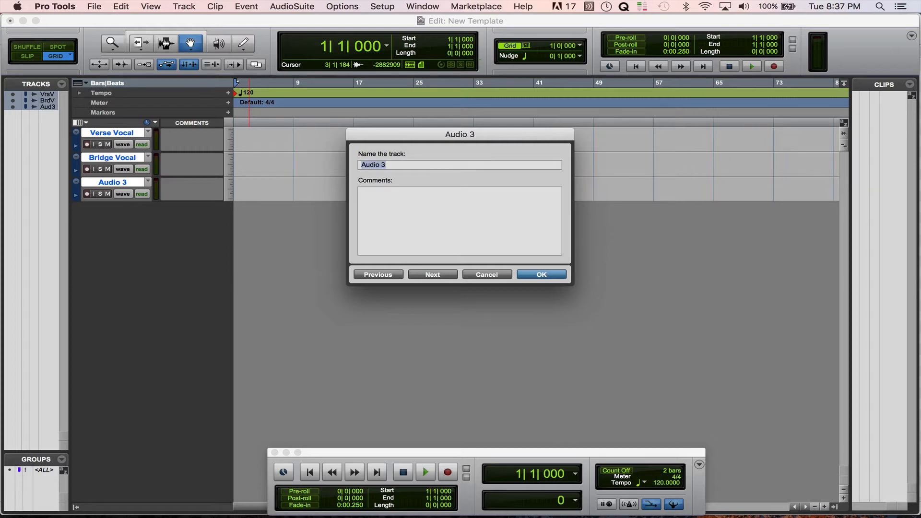
pyautogui.write('Chorus Vocal')
pyautogui.press('Return')
# Step: Add two more mono audio tracks and name them Chorus Vocal Double 1 and Chorus Vocal Double 2
pyautogui.press('shift+super+n')
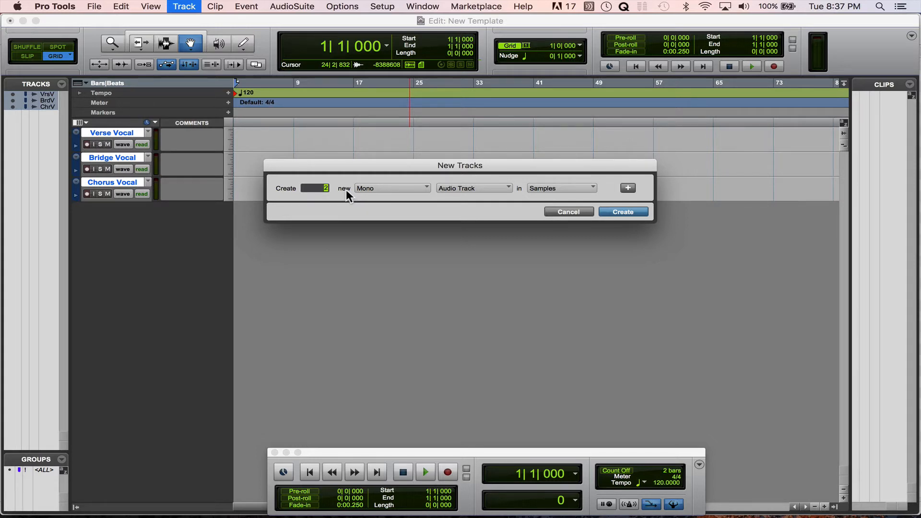
pyautogui.press('Return')
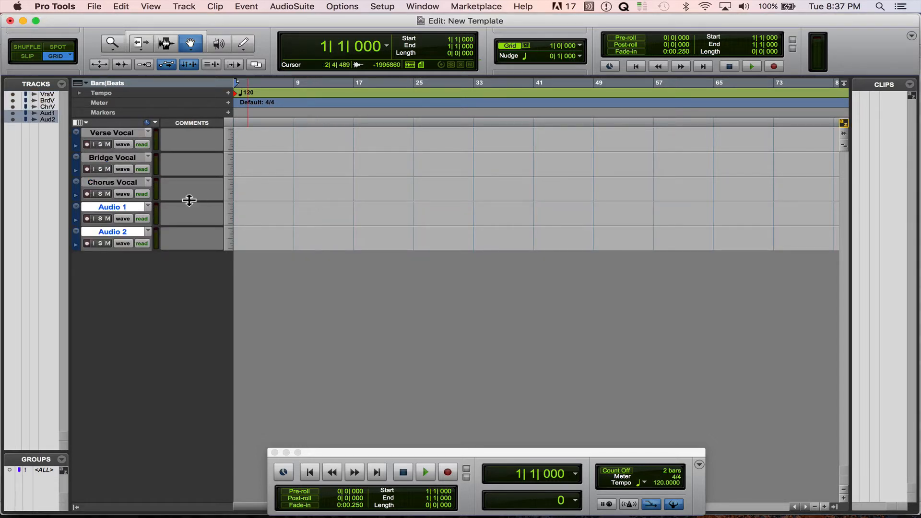
pyautogui.doubleClick(118, 206)
pyautogui.write('C')
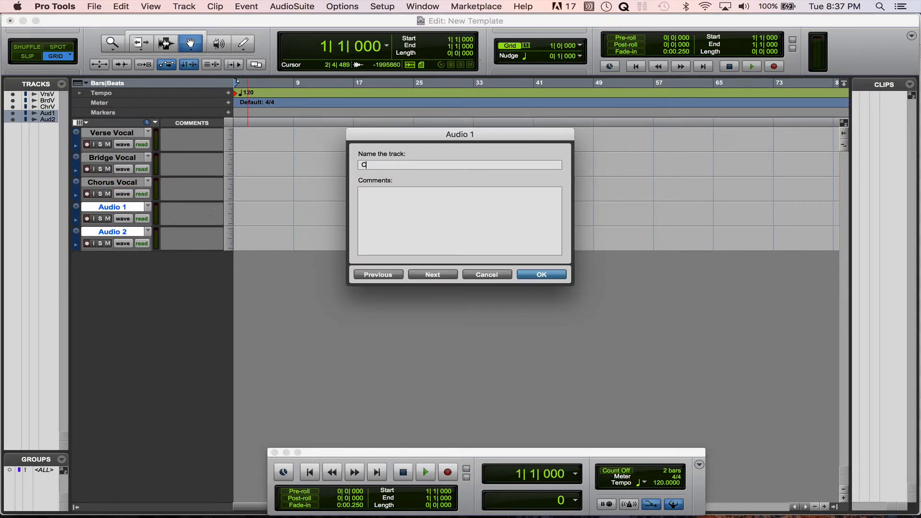
pyautogui.write('horus Vocal Double 1')
pyautogui.press('super+Right')
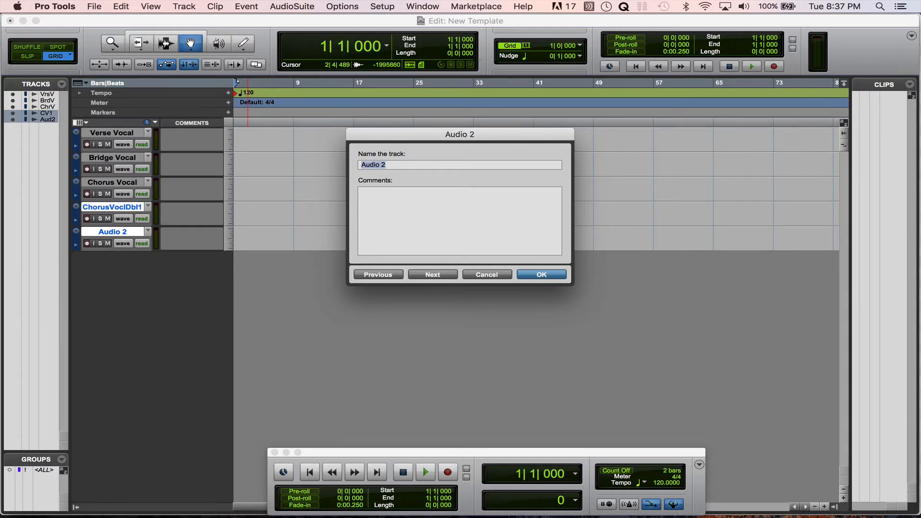
pyautogui.write('Chorus Vocal Double 2')
pyautogui.press('Return')
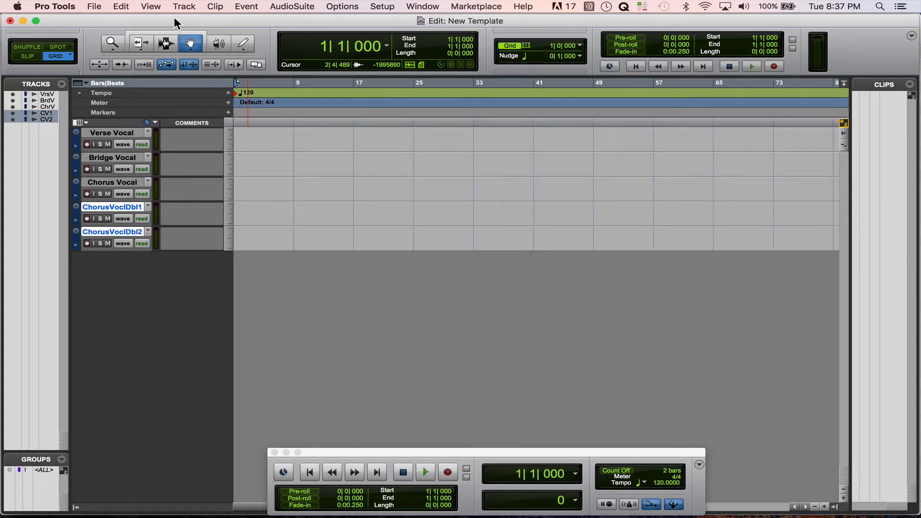
# Step: Show the Inserts A-E and I/O columns in the Edit window
pyautogui.click(152, 6)
pyautogui.moveTo(206, 49)
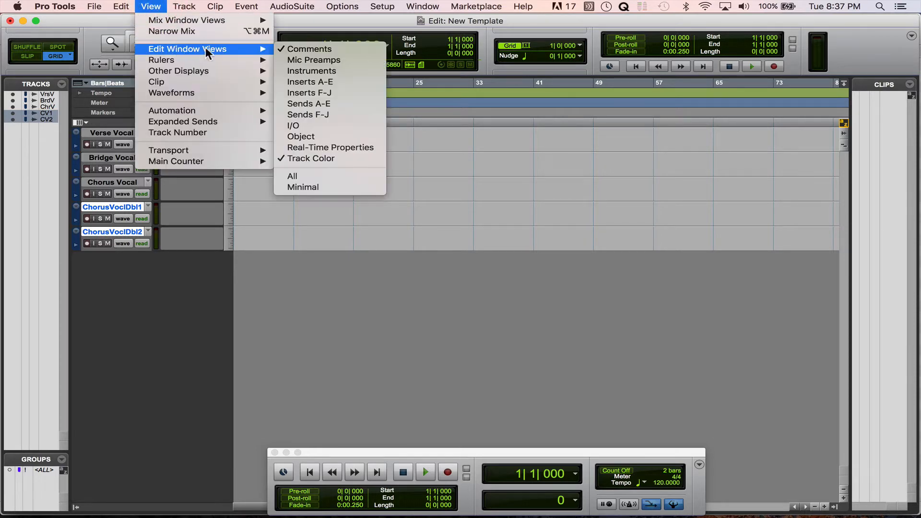
pyautogui.click(323, 80)
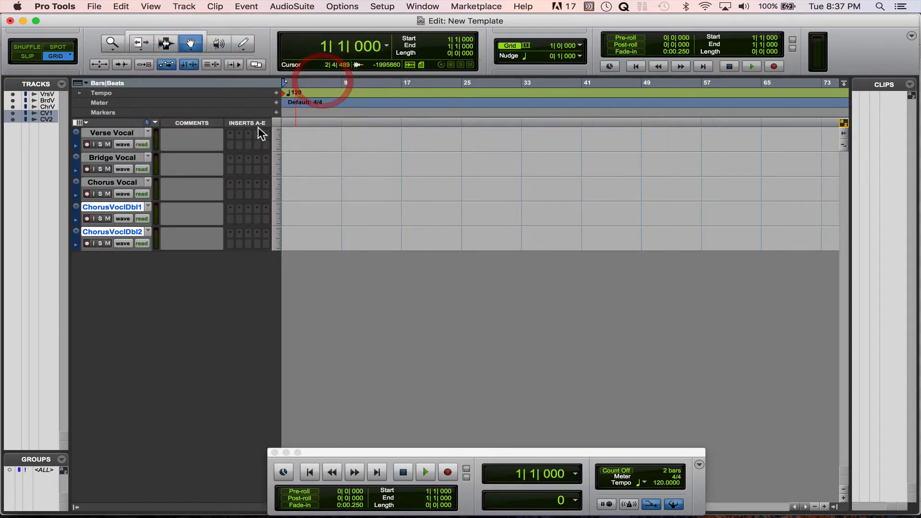
pyautogui.click(151, 6)
pyautogui.moveTo(181, 46)
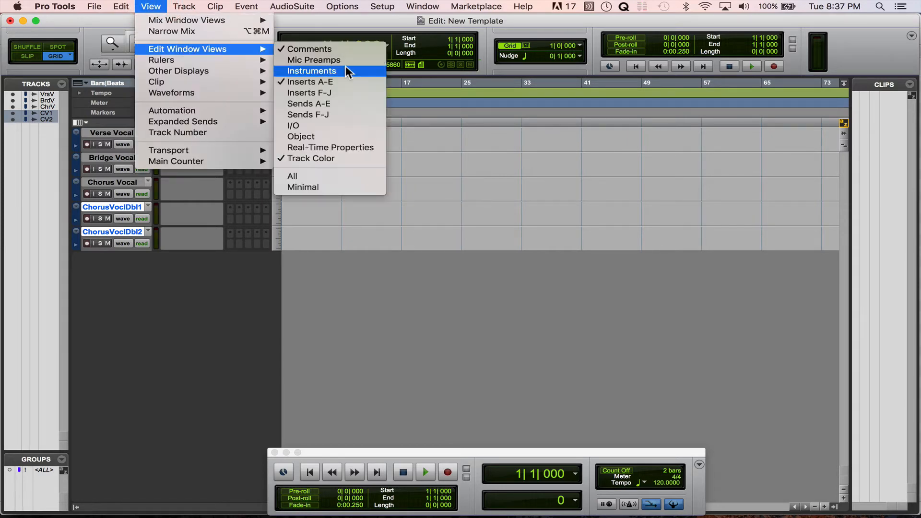
pyautogui.click(325, 124)
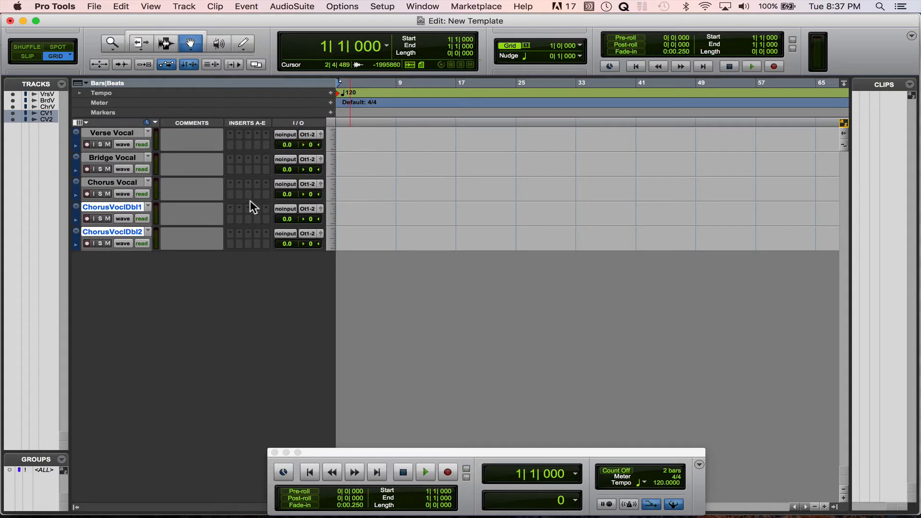
# Step: Pan the first chorus vocal double 100 left and the second 100 right, keeping the first double's volume at 0.0
pyautogui.moveTo(290, 217); pyautogui.dragTo(233, 221)
pyautogui.keyDown('alt'); pyautogui.click(290, 218); pyautogui.keyUp('alt')
pyautogui.moveTo(311, 218); pyautogui.dragTo(200, 219)
pyautogui.moveTo(312, 248); pyautogui.dragTo(391, 251)
pyautogui.click(119, 183)
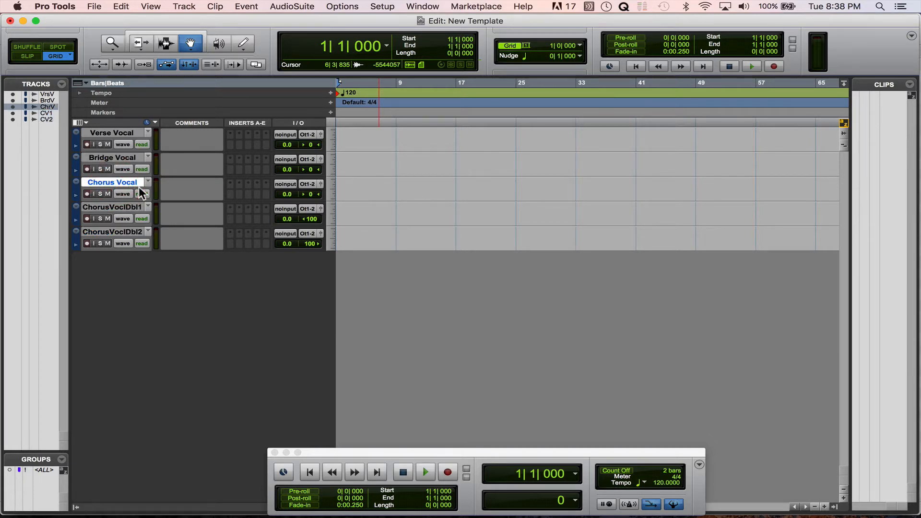
pyautogui.click(136, 231)
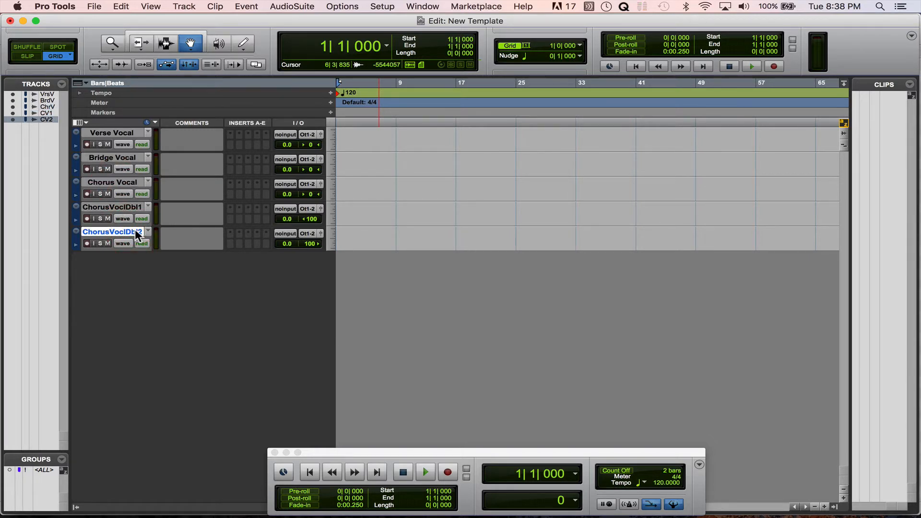
# Step: Add one mono audio track named Chorus Vocal Double Center and place it directly below Chorus Vocal
pyautogui.press('super+shift+n')
pyautogui.press('Return')
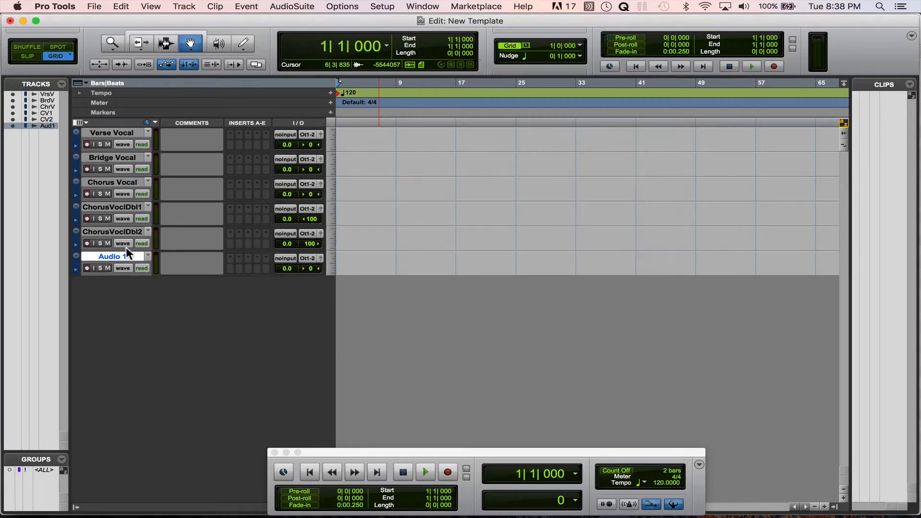
pyautogui.doubleClick(123, 258)
pyautogui.write('Chorus ')
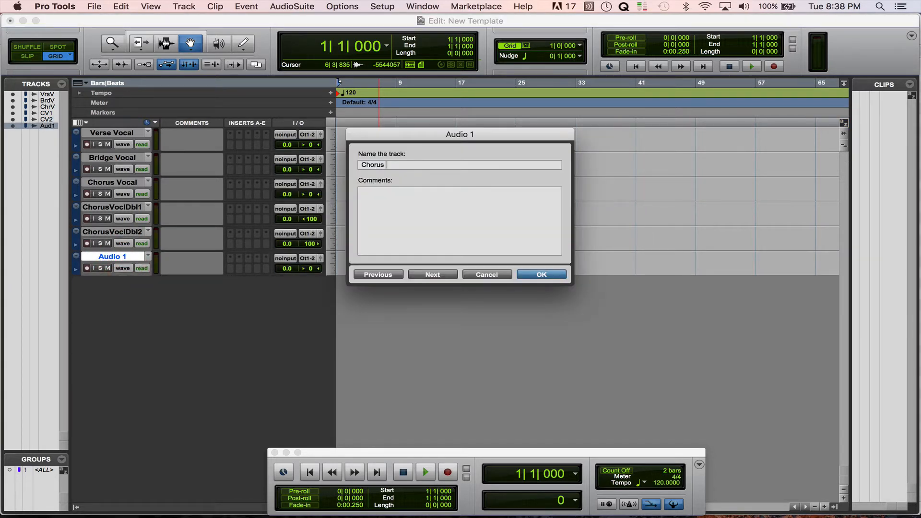
pyautogui.write('Vocal Double Center')
pyautogui.press('Return')
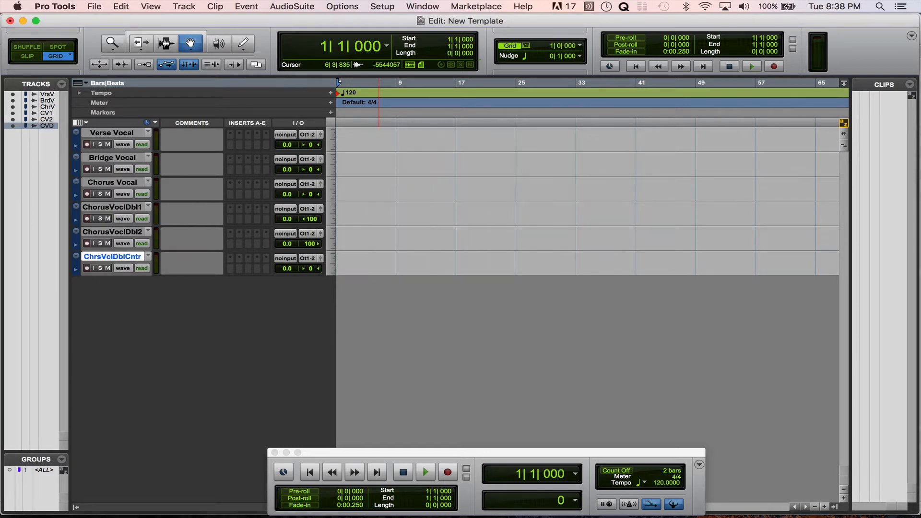
pyautogui.moveTo(121, 254); pyautogui.dragTo(119, 205)
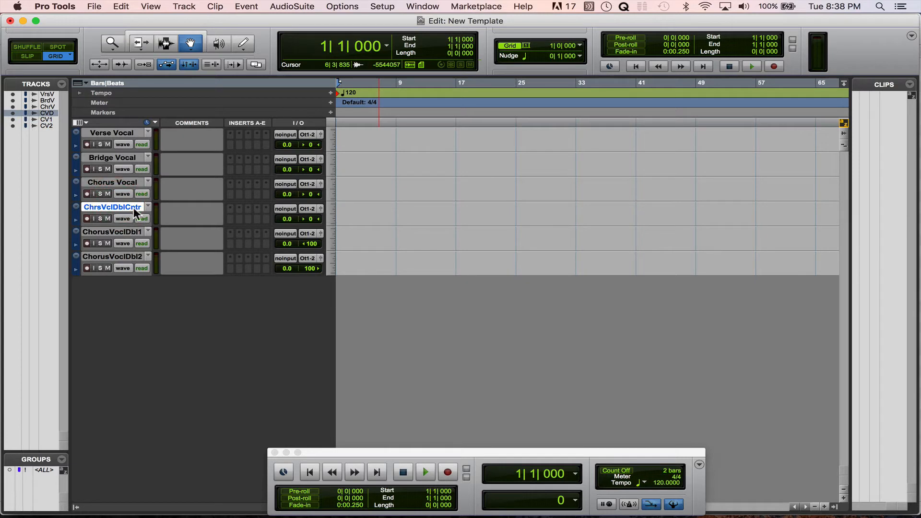
# Step: Add one mono audio track below the center double and name it Chorus 8va Vocal
pyautogui.press('super+shift+n')
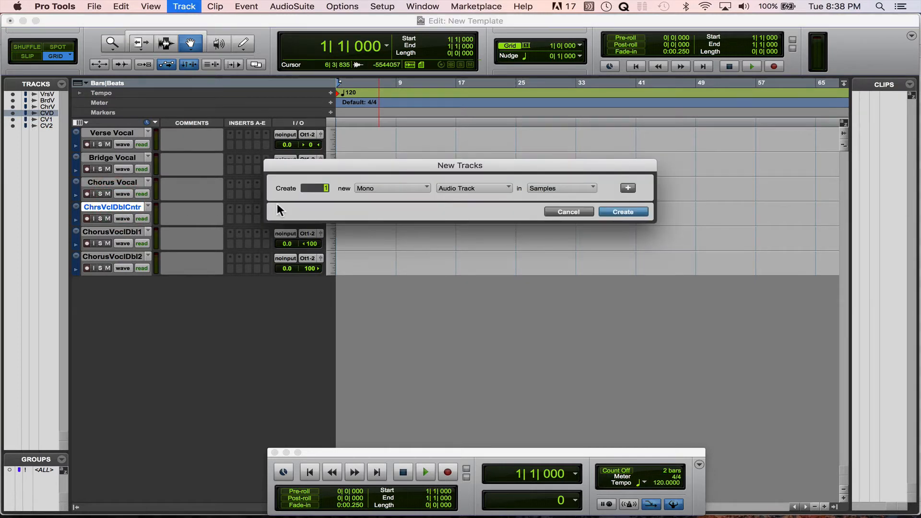
pyautogui.press('Return')
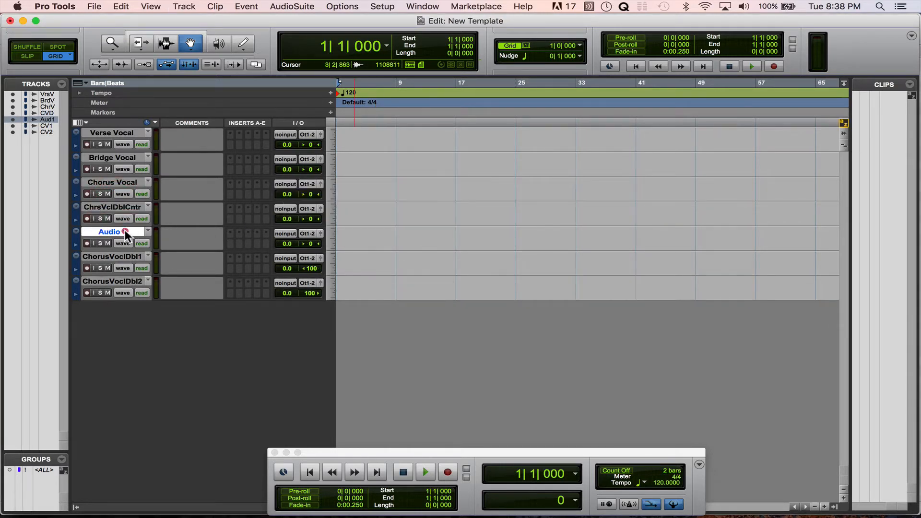
pyautogui.doubleClick(125, 232)
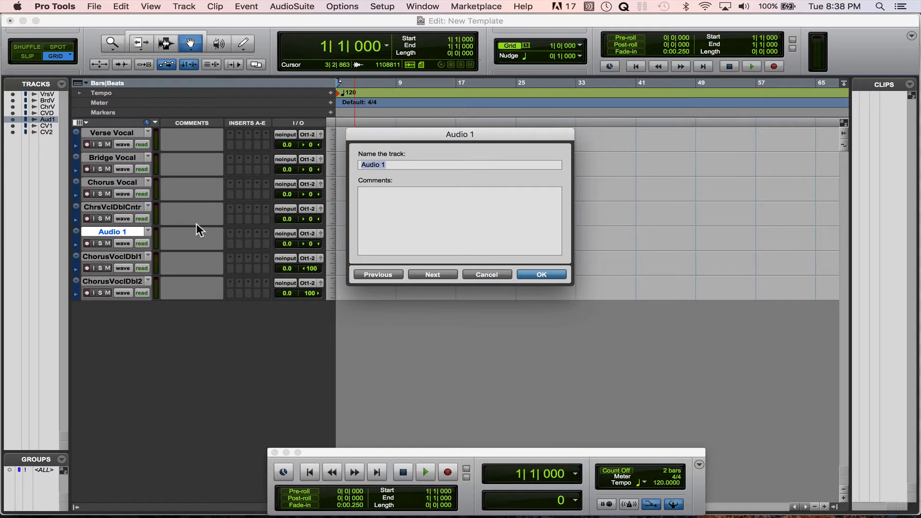
pyautogui.write('Chorus 8va Vocal')
pyautogui.press('Return')
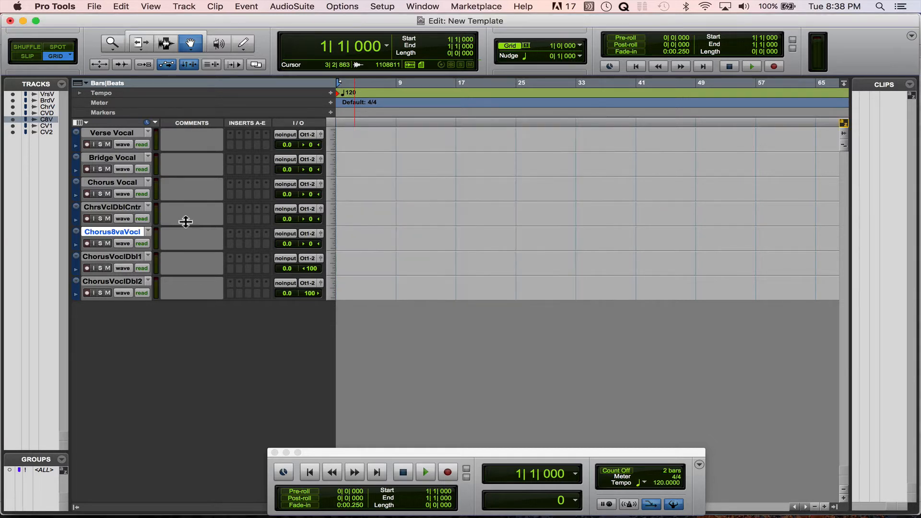
pyautogui.click(118, 134)
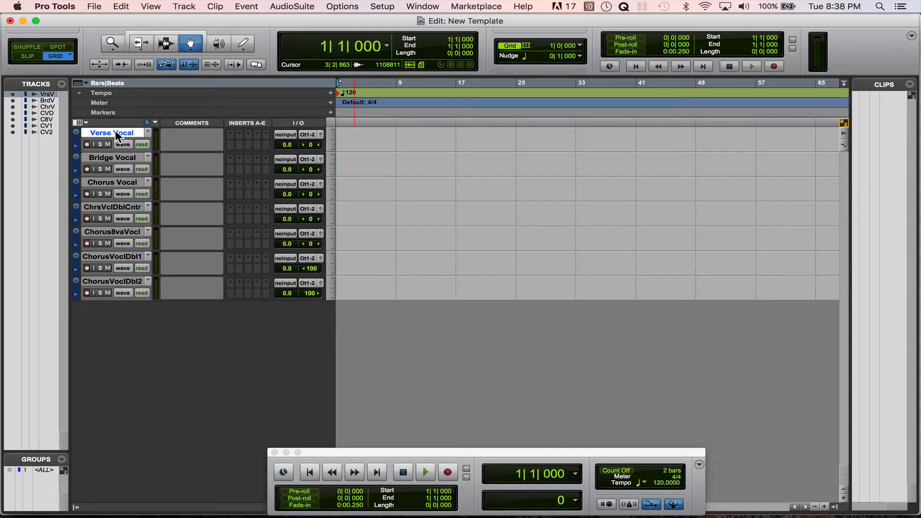
pyautogui.click(112, 158)
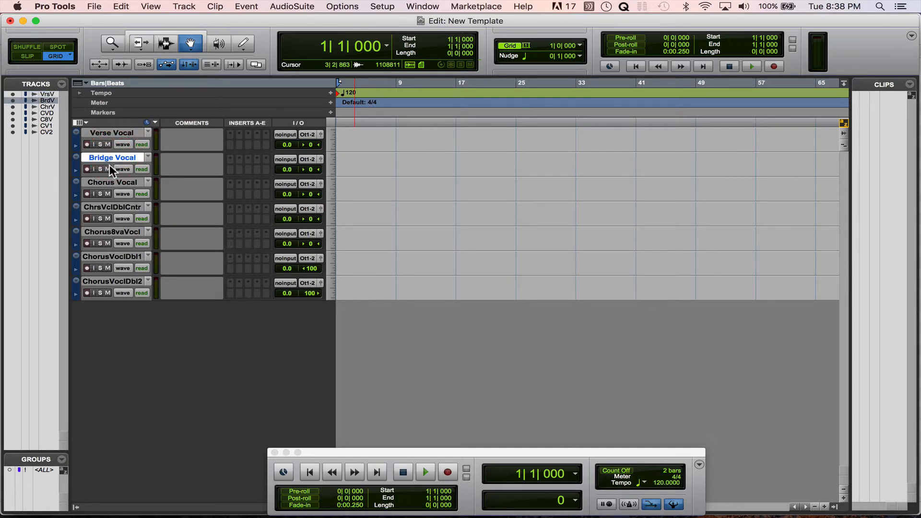
pyautogui.click(111, 181)
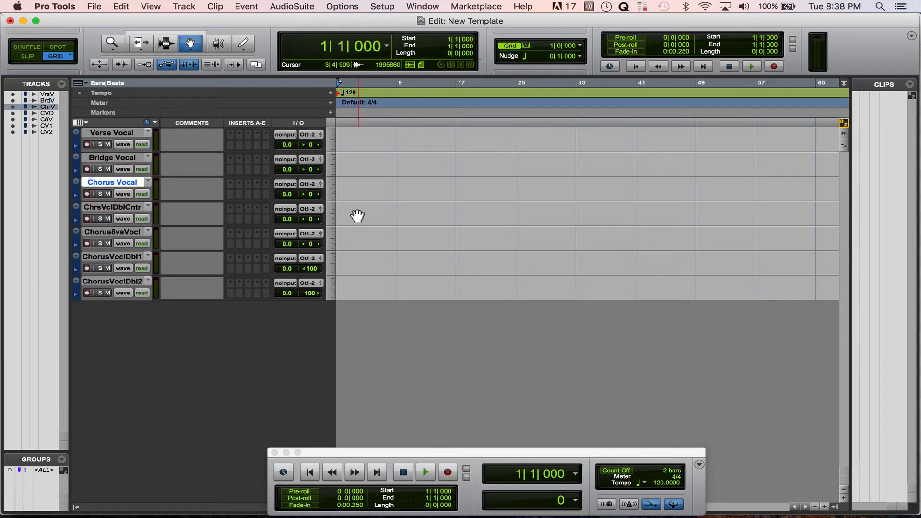
pyautogui.click(106, 208)
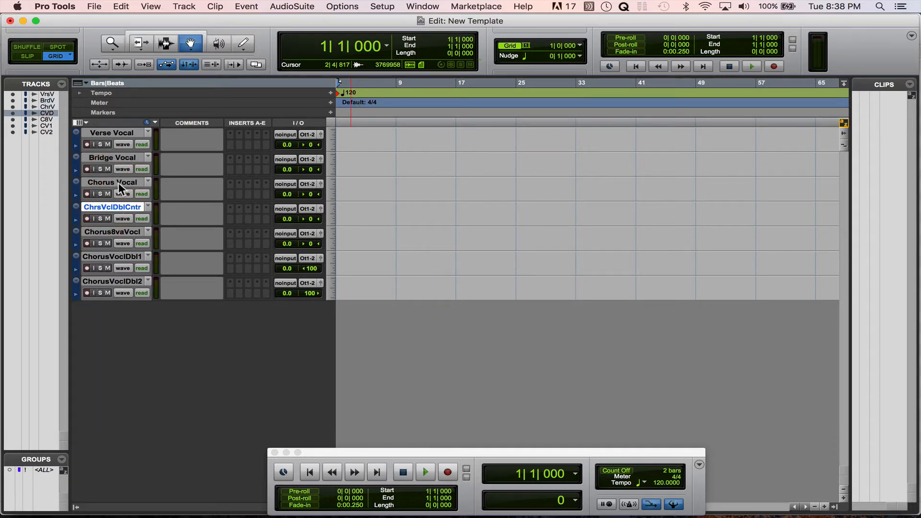
pyautogui.click(123, 234)
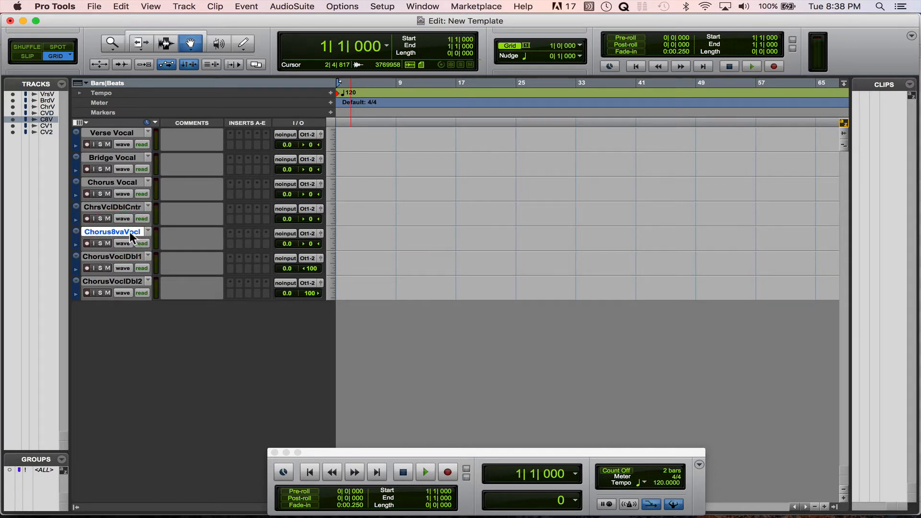
pyautogui.click(121, 257)
pyautogui.keyDown('shift'); pyautogui.click(119, 280); pyautogui.keyUp('shift')
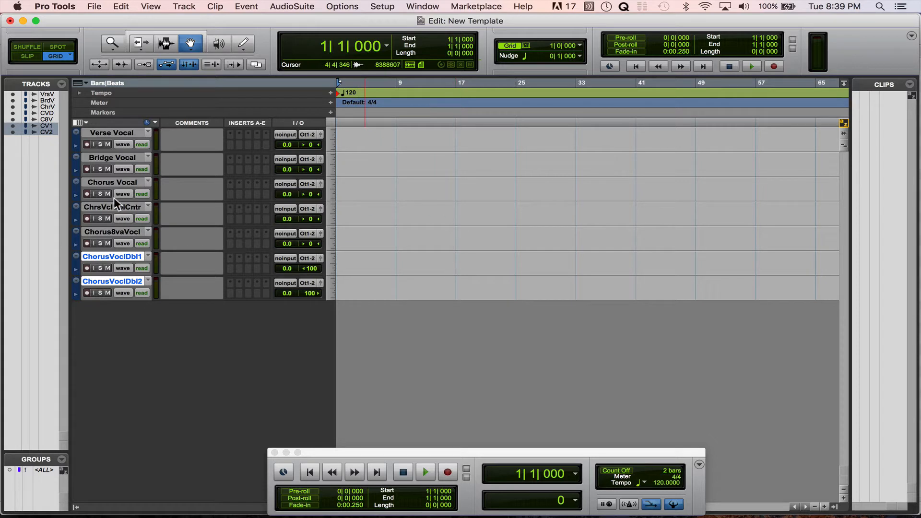
pyautogui.click(117, 233)
# Step: Add two mono audio tracks directly below the Verse Vocal track
pyautogui.click(99, 131)
pyautogui.press('super+shift+n')
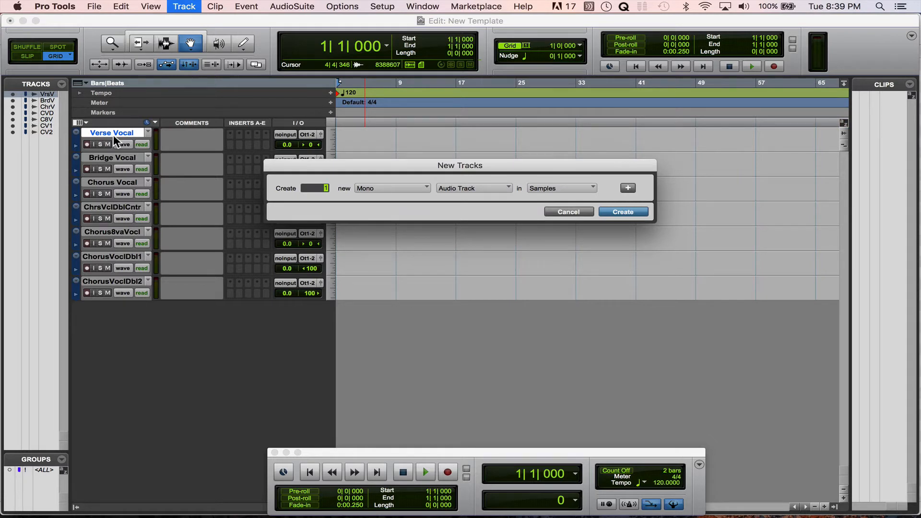
pyautogui.press('Return')
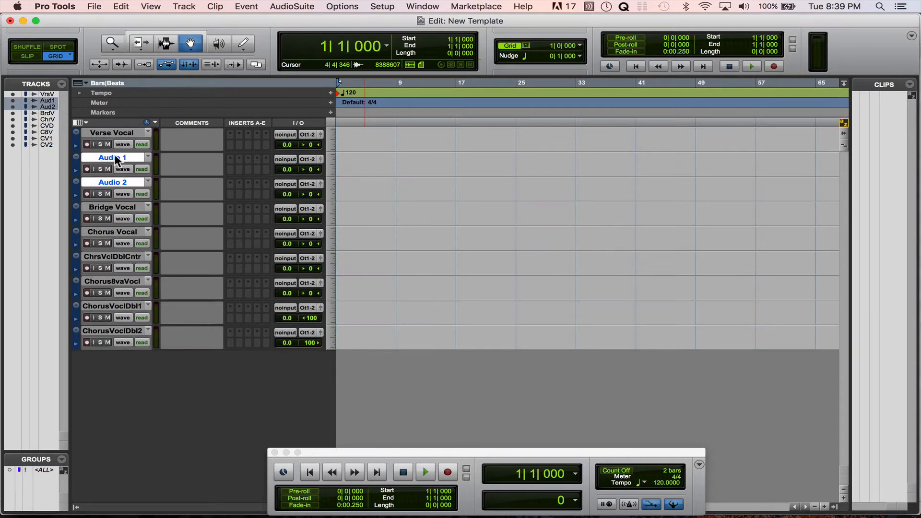
# Step: Name the first of the two new tracks Verse Harm 1
pyautogui.doubleClick(114, 159)
pyautogui.write('vers')
pyautogui.press('BackSpace')
pyautogui.press('BackSpace')
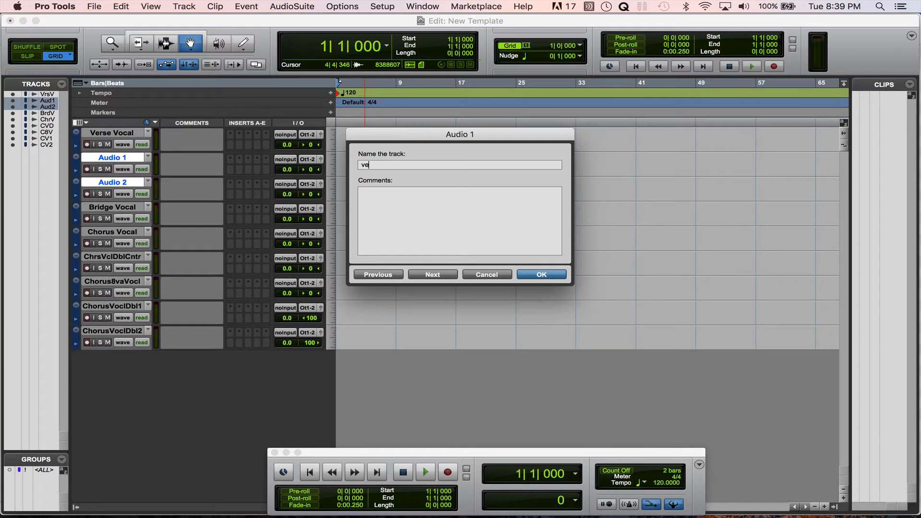
pyautogui.press('BackSpace')
pyautogui.press('BackSpace')
pyautogui.write('VER')
pyautogui.press('BackSpace')
pyautogui.write('R')
pyautogui.press('BackSpace')
pyautogui.press('BackSpace')
pyautogui.press('BackSpace')
pyautogui.write('erse Harm 1')
pyautogui.press('super+Right')
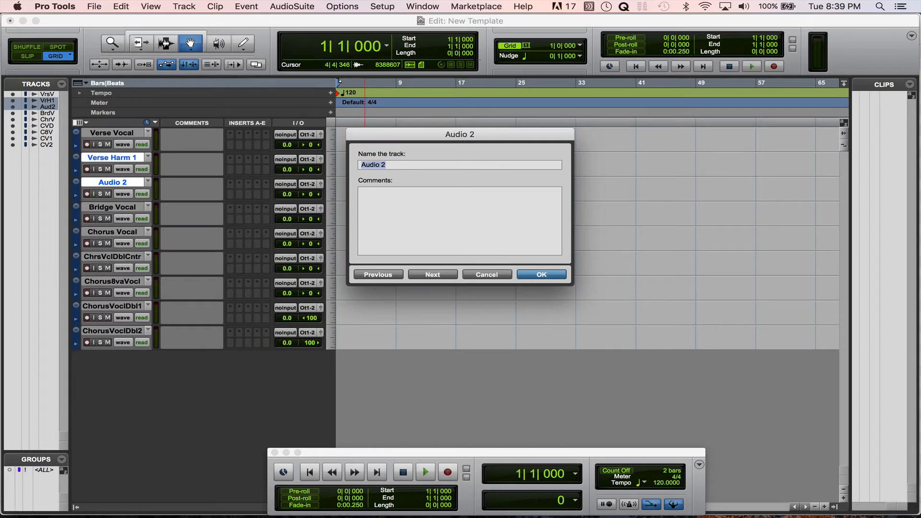
# Step: Name the second new track Verse Harm 2
pyautogui.write('Verz')
pyautogui.press('BackSpace')
pyautogui.write('se Harm 2')
pyautogui.press('Return')
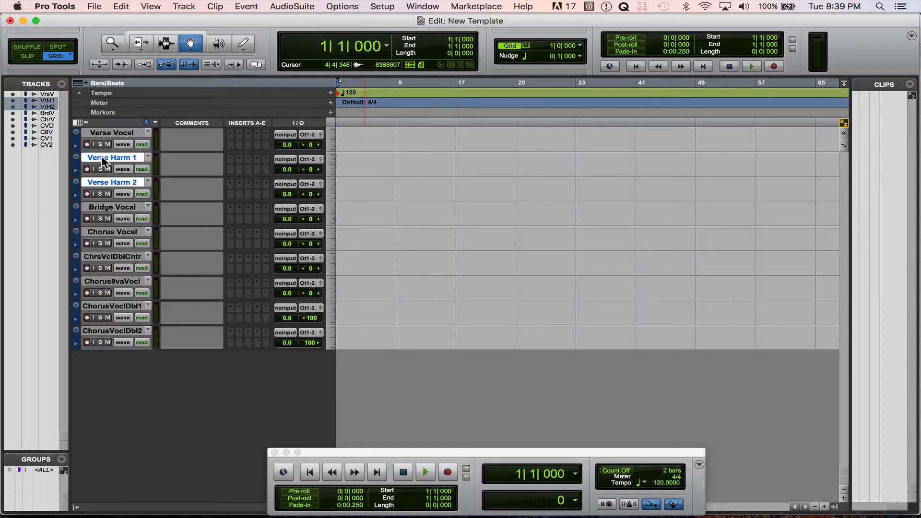
# Step: Add three mono audio tracks below Chorus Vocal Double 2
pyautogui.click(133, 330)
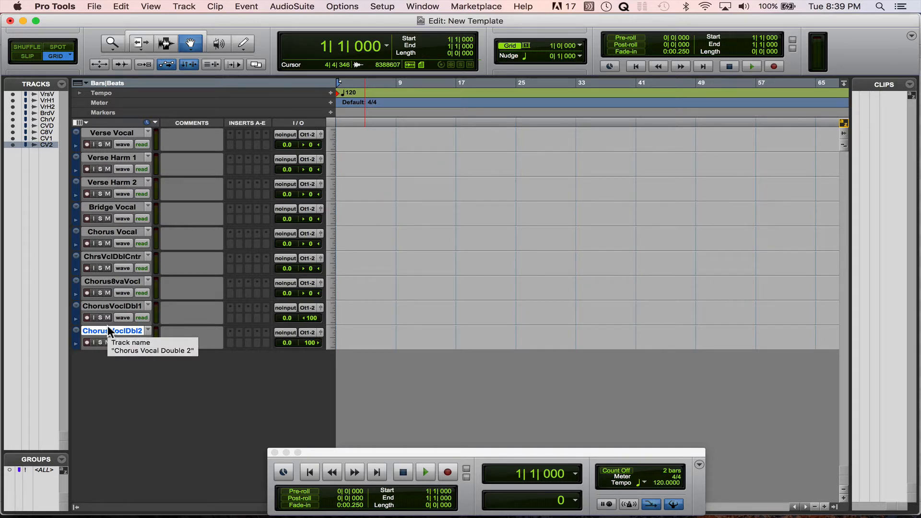
pyautogui.press('shift+super+n')
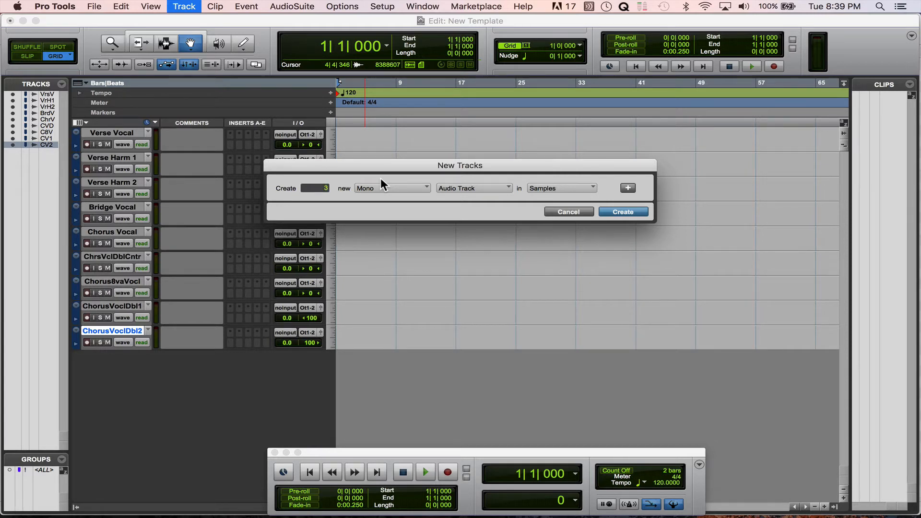
pyautogui.press('Return')
# Step: Name the first of the three new tracks Chorus Harm 1
pyautogui.doubleClick(116, 355)
pyautogui.write('Chor')
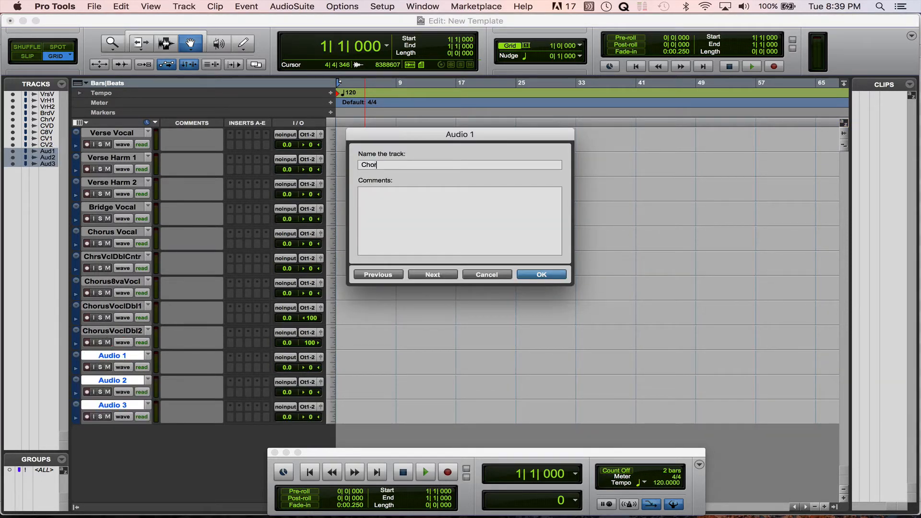
pyautogui.write('us h')
pyautogui.press('BackSpace')
pyautogui.write('harm')
pyautogui.press('BackSpace')
pyautogui.press('BackSpace')
pyautogui.press('BackSpace')
pyautogui.press('BackSpace')
pyautogui.write('Harm 1')
pyautogui.press('super+Right')
# Step: Name the remaining two new tracks Chorus Harm 2 and Chorus Harm 3
pyautogui.write('Chorus Harm 2')
pyautogui.press('super+Right')
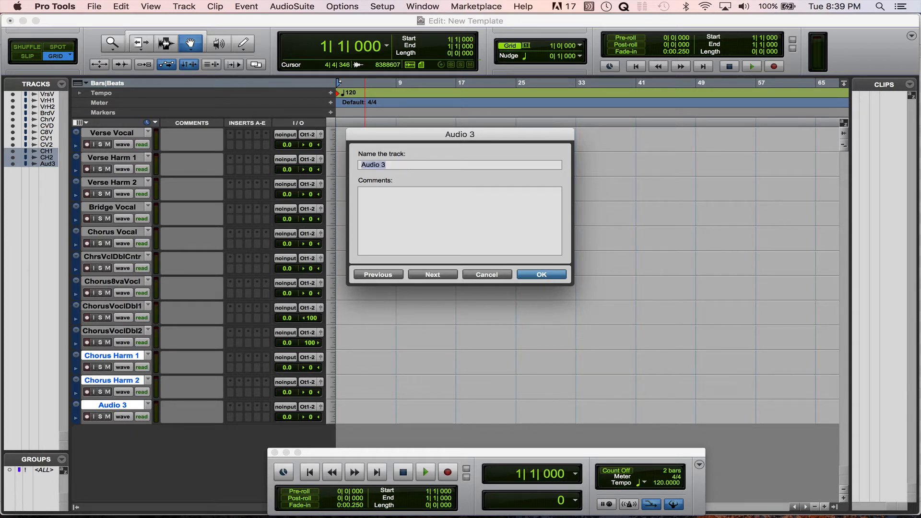
pyautogui.write('Chorus Harm 3')
pyautogui.press('Return')
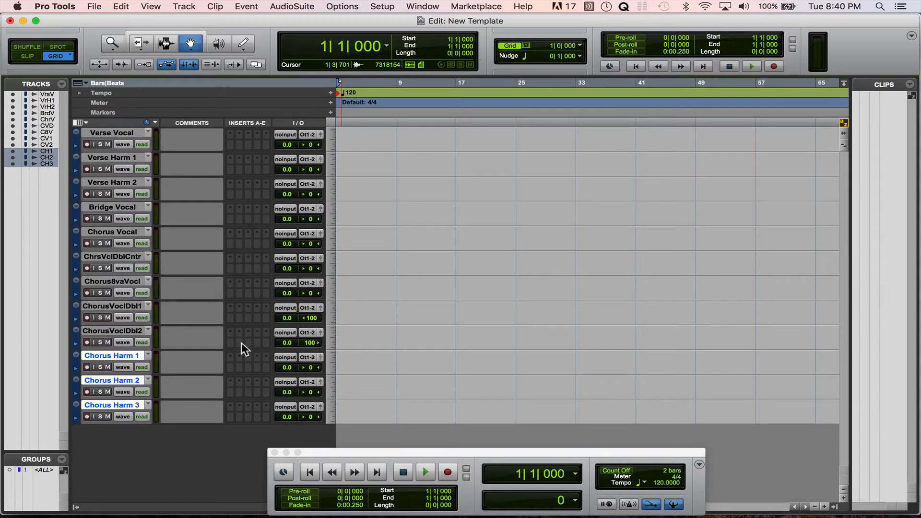
pyautogui.click(117, 330)
pyautogui.click(112, 352)
pyautogui.click(113, 378)
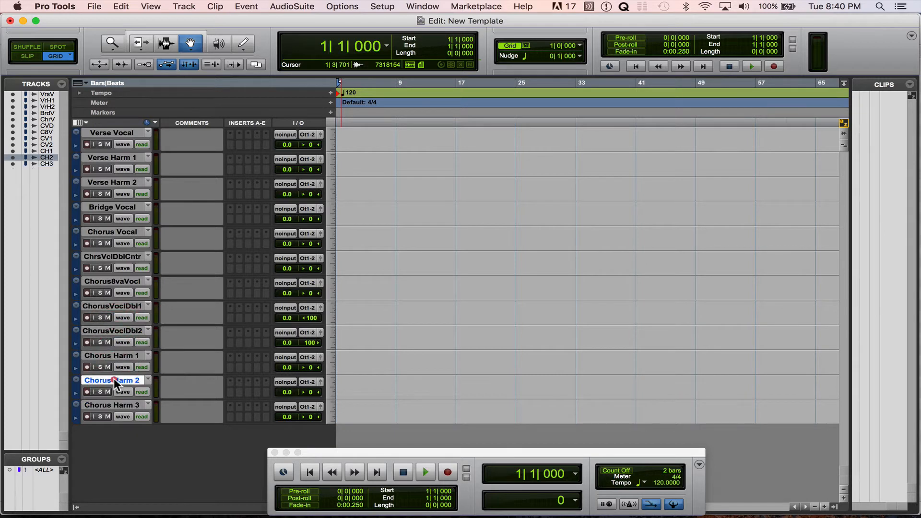
# Step: Add one stereo Aux Input track below Chorus Harm 3
pyautogui.click(115, 404)
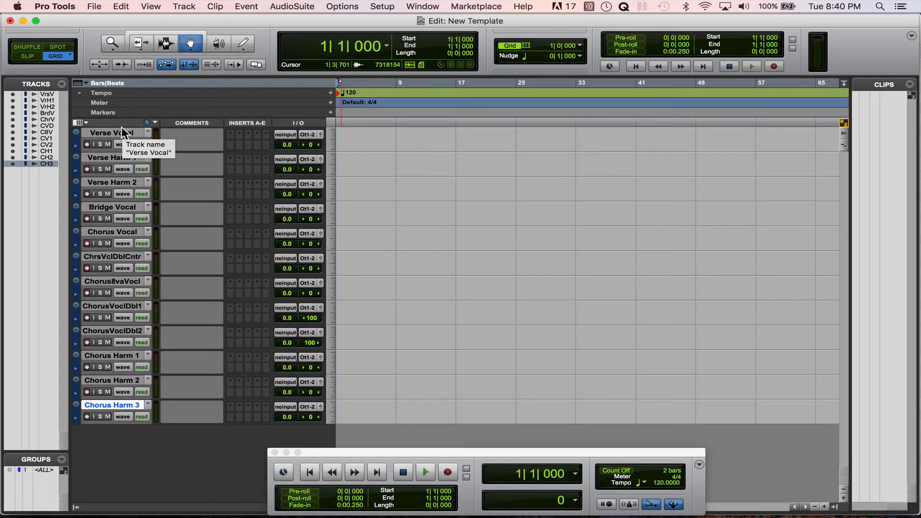
pyautogui.press('super+shift+n')
pyautogui.click(392, 183)
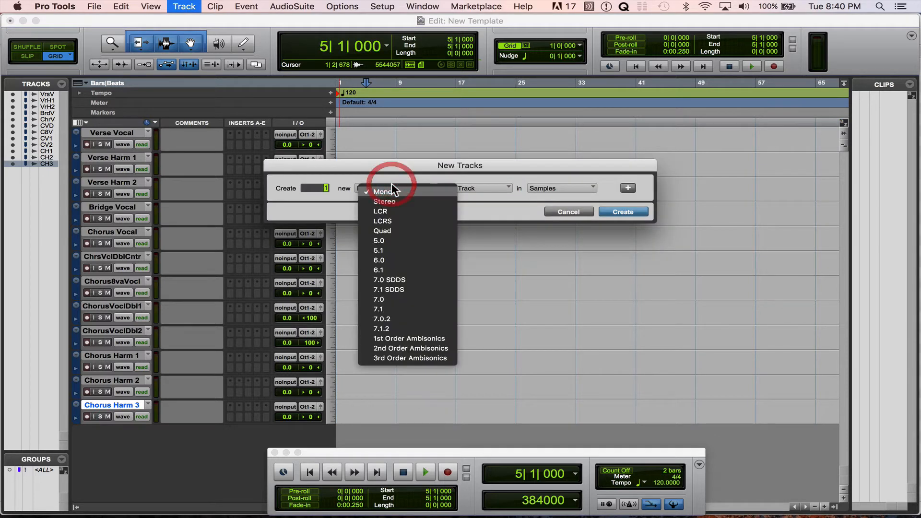
pyautogui.click(415, 202)
pyautogui.click(475, 189)
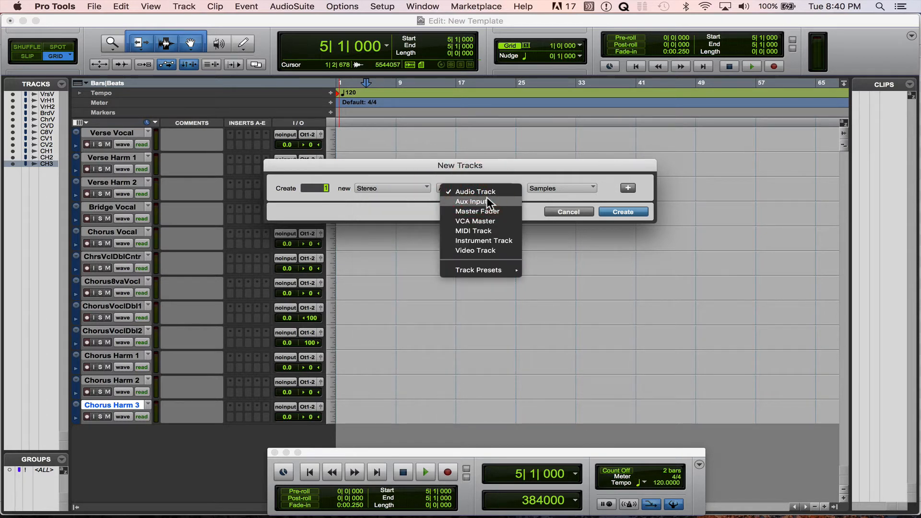
pyautogui.click(489, 199)
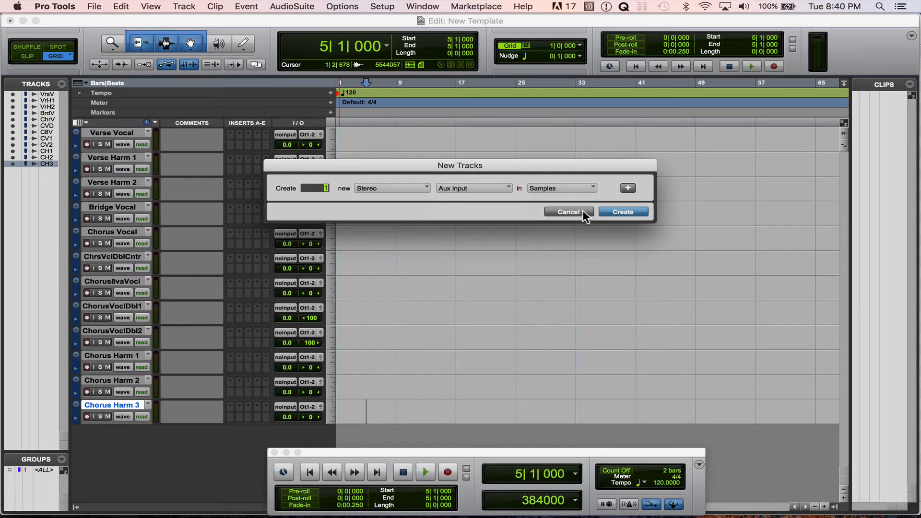
pyautogui.press('Return')
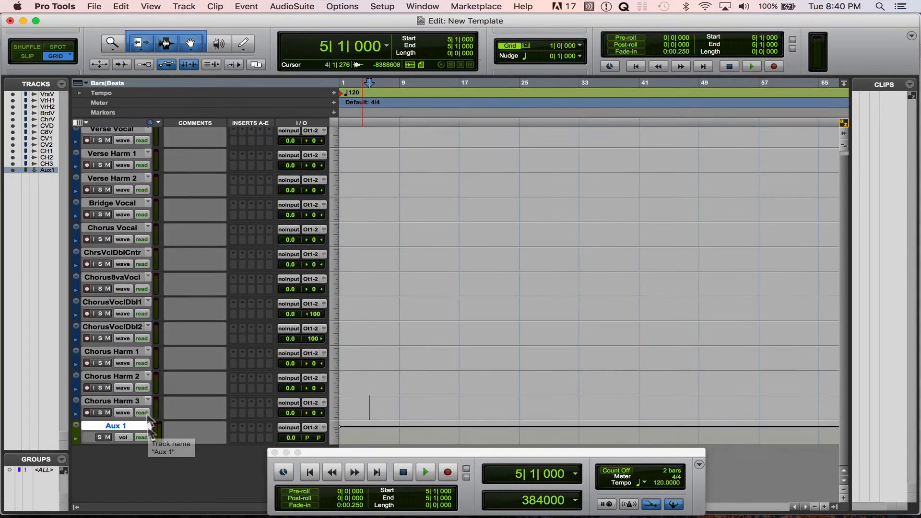
# Step: Name the new aux track Vocal Submaster
pyautogui.doubleClick(126, 426)
pyautogui.write('V')
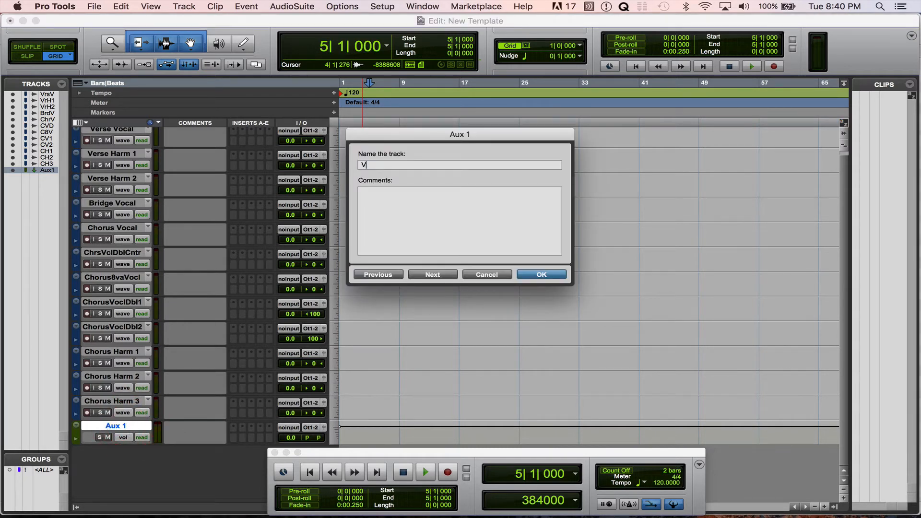
pyautogui.write('ocal Submaster')
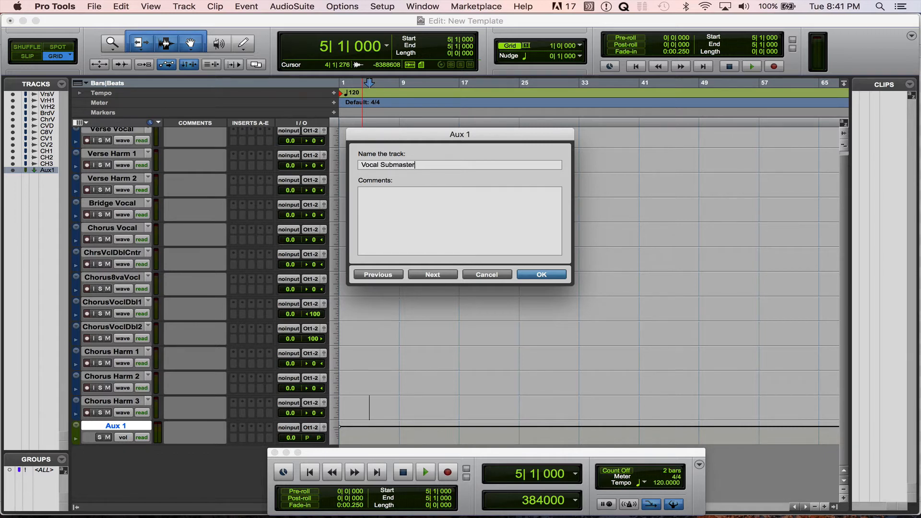
pyautogui.press('Return')
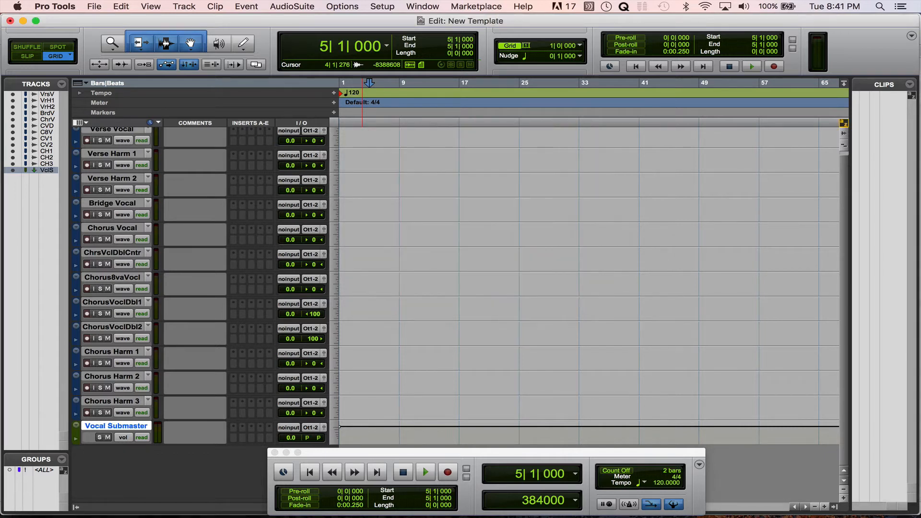
pyautogui.click(288, 427)
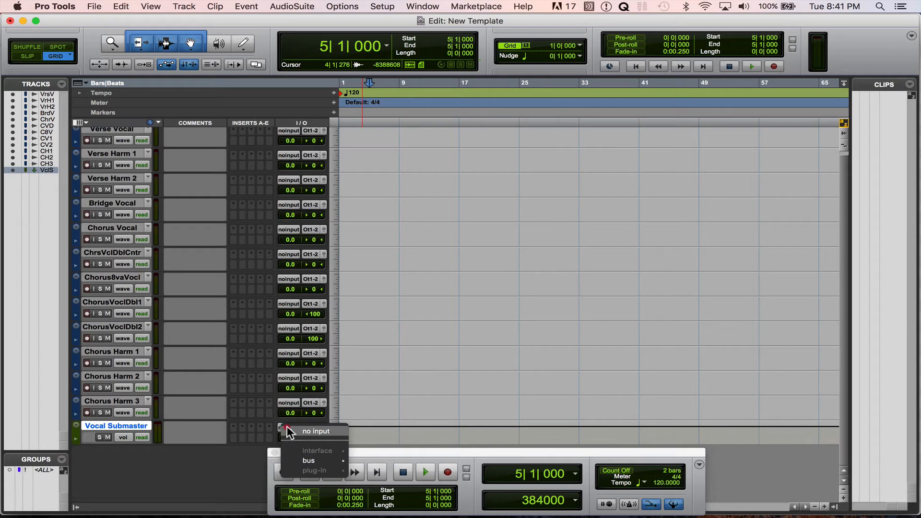
pyautogui.moveTo(318, 462)
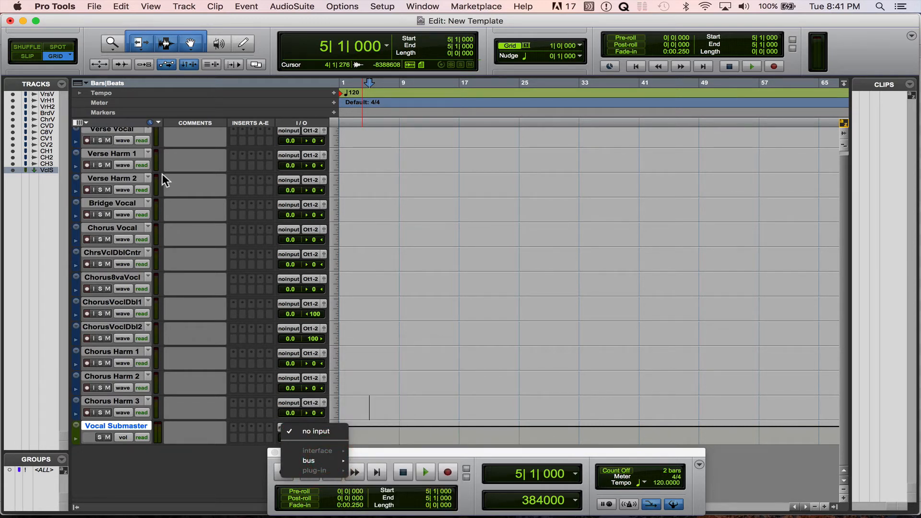
pyautogui.click(445, 389)
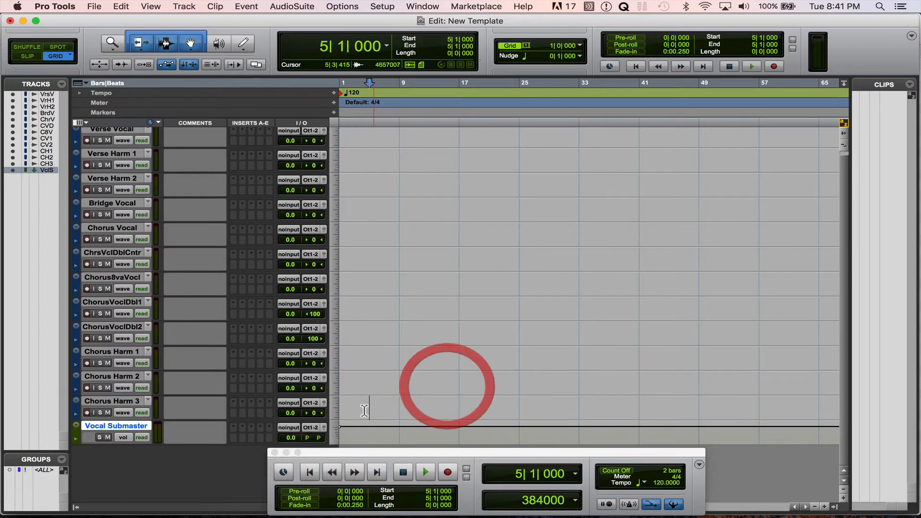
# Step: Set the Vocal Submaster track's input to Bus 7-8 (Stereo)
pyautogui.click(283, 426)
pyautogui.moveTo(317, 461)
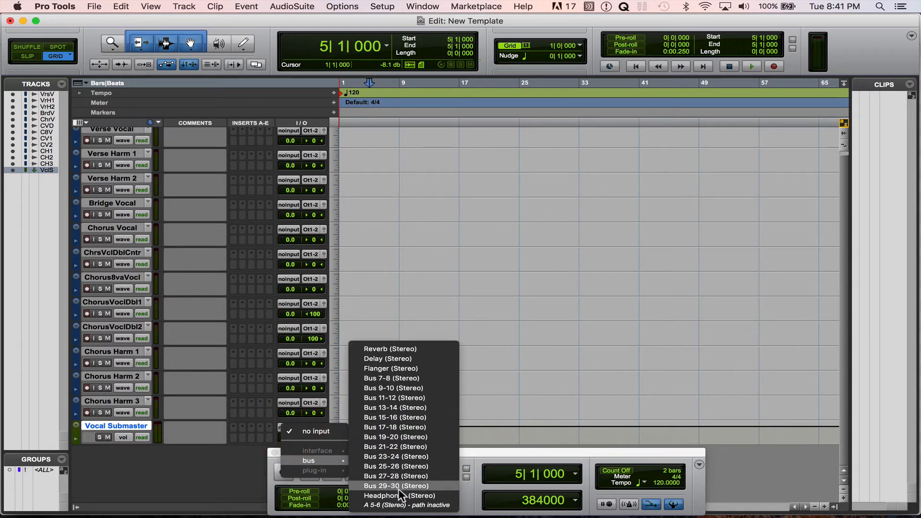
pyautogui.click(417, 376)
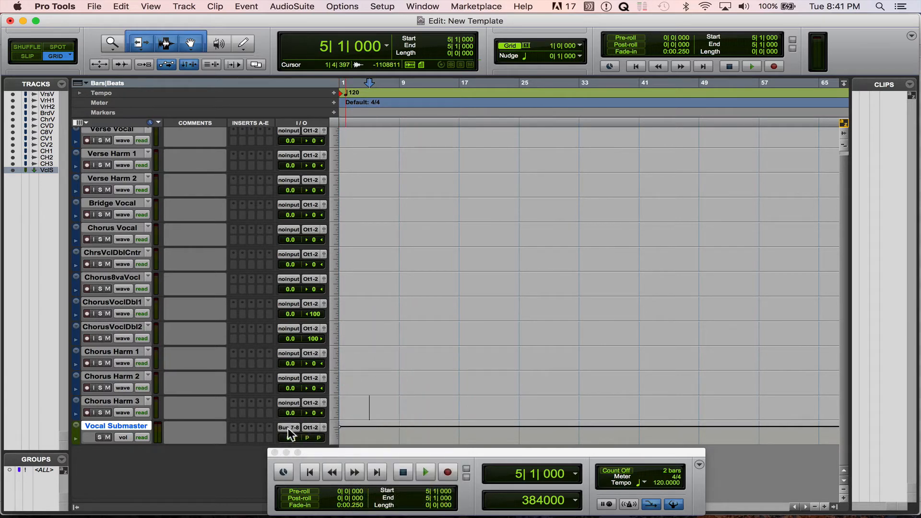
pyautogui.click(288, 428)
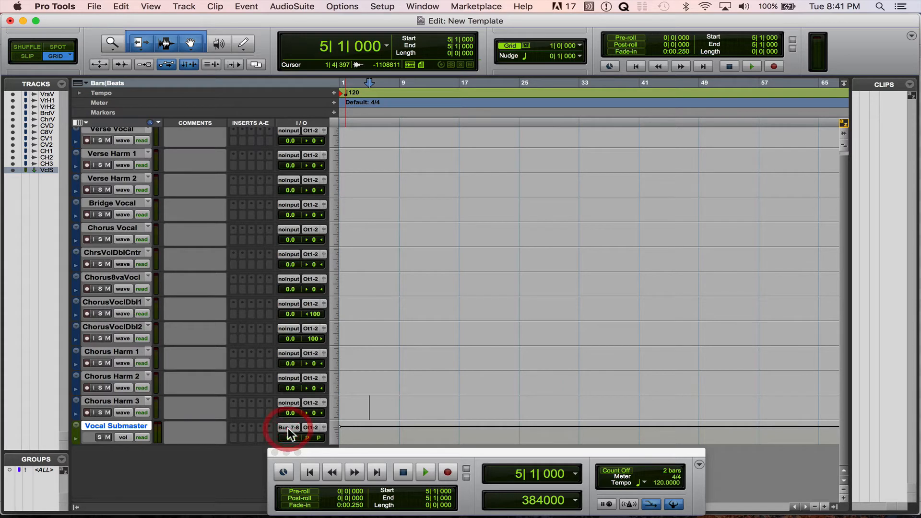
pyautogui.click(527, 274)
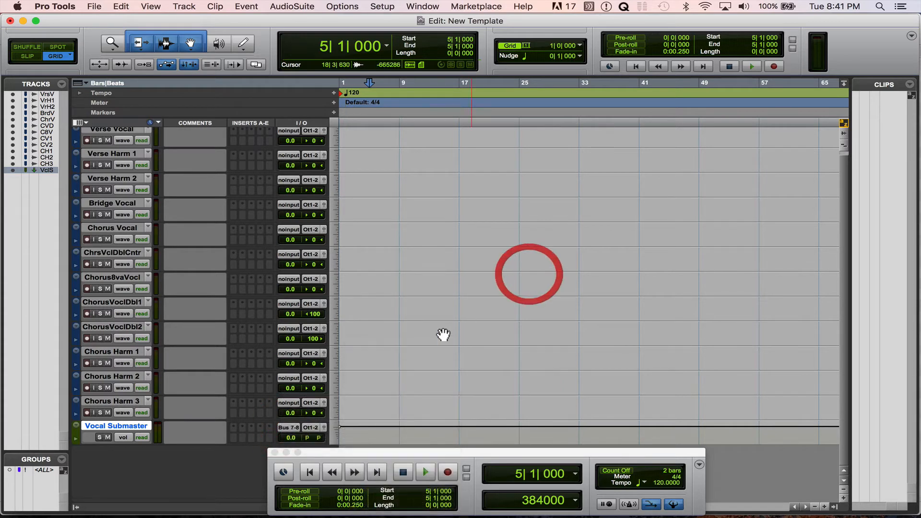
# Step: Route the outputs of all tracks from Verse Vocal through Chorus Harm 3 to Bus 7-8 (Stereo) in one change
pyautogui.click(100, 408)
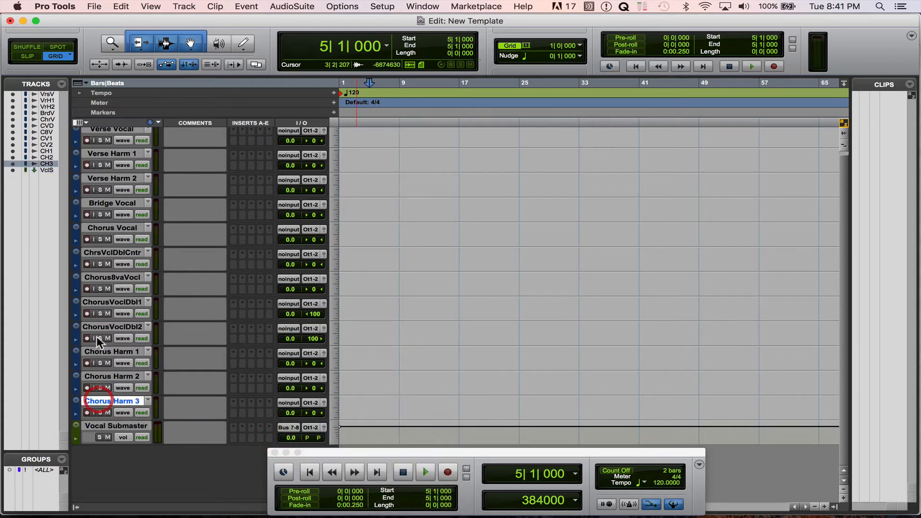
pyautogui.scroll(1, 139, 168)
pyautogui.keyDown('shift'); pyautogui.click(122, 137); pyautogui.keyUp('shift')
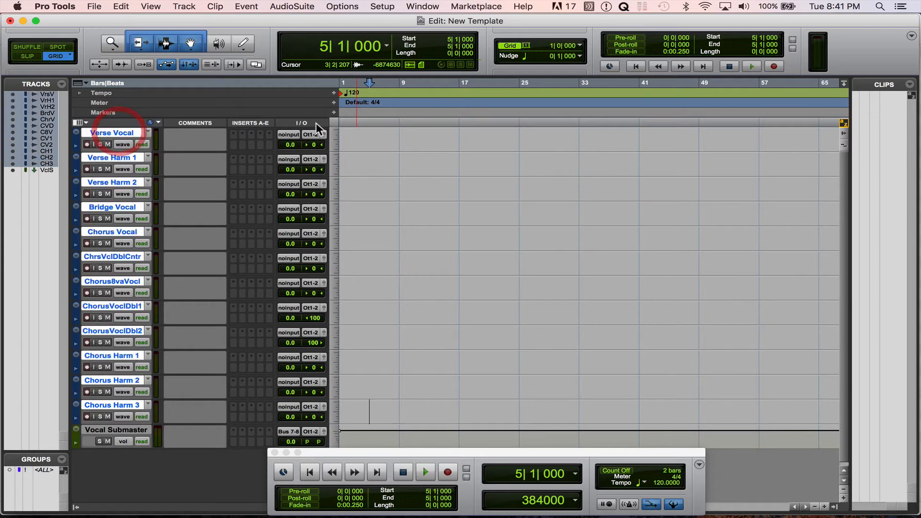
pyautogui.click(309, 132)
pyautogui.moveTo(349, 146)
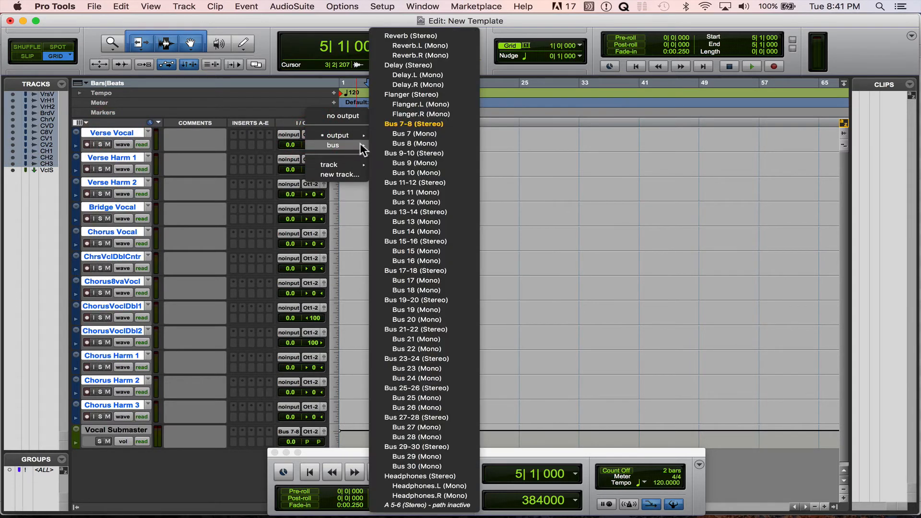
pyautogui.keyDown('alt'); pyautogui.keyDown('shift'); pyautogui.click(410, 124); pyautogui.keyUp('shift'); pyautogui.keyUp('alt')
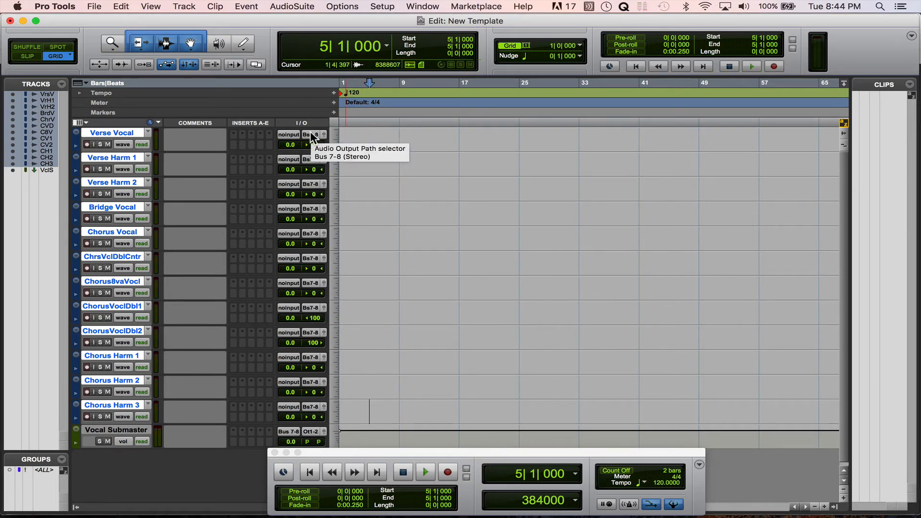
pyautogui.click(311, 134)
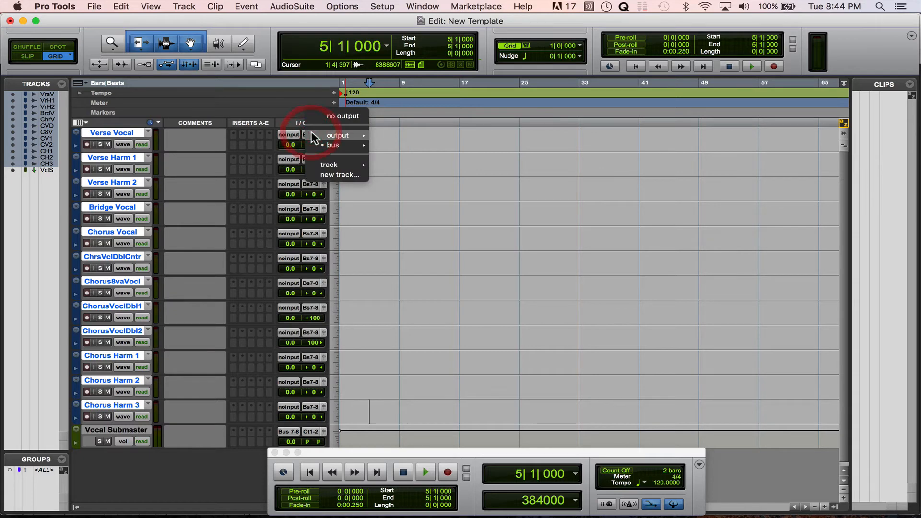
pyautogui.moveTo(336, 147)
pyautogui.click(565, 147)
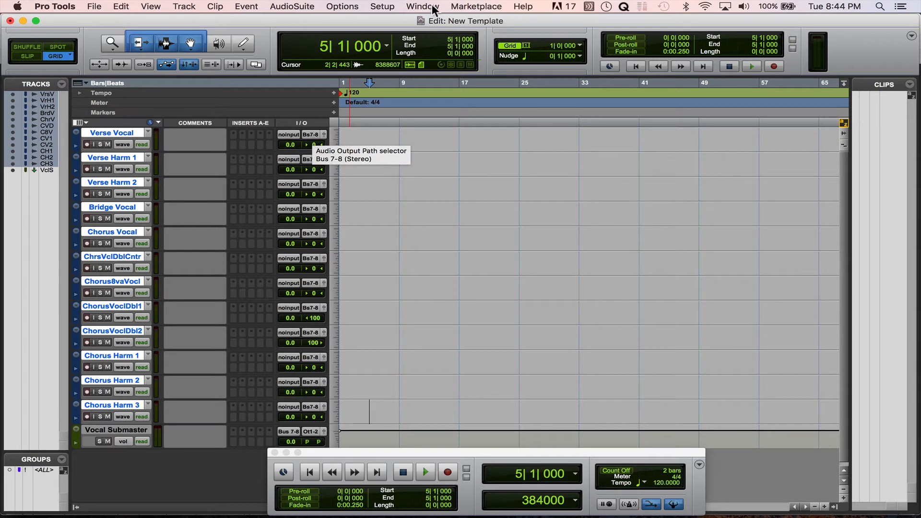
# Step: Rename Bus 7-8 as Vocal Bus in the I/O Setup and apply the change
pyautogui.click(382, 6)
pyautogui.click(398, 73)
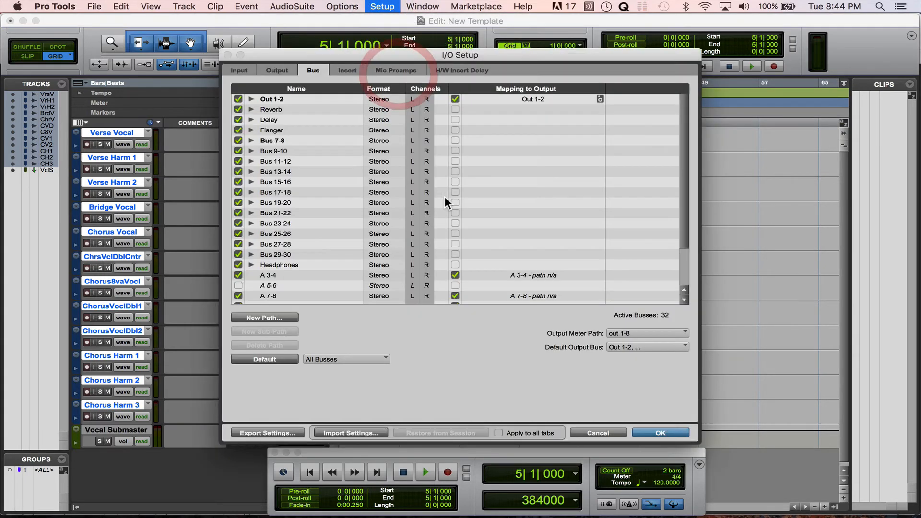
pyautogui.click(328, 139)
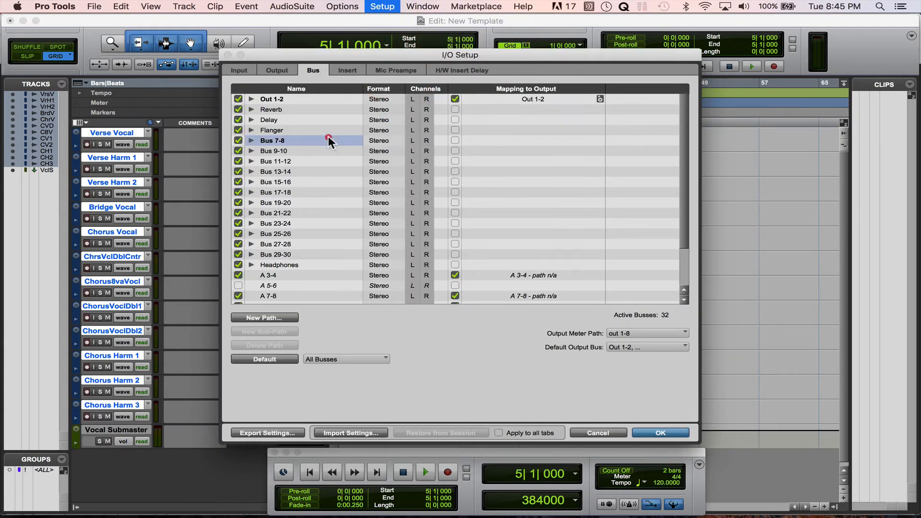
pyautogui.doubleClick(328, 139)
pyautogui.write('Vocal Bus')
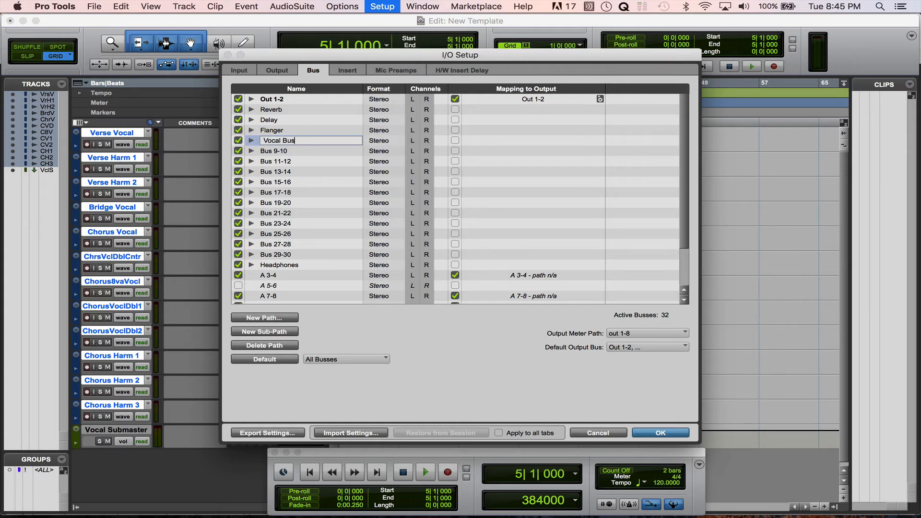
pyautogui.press('Return')
pyautogui.click(645, 428)
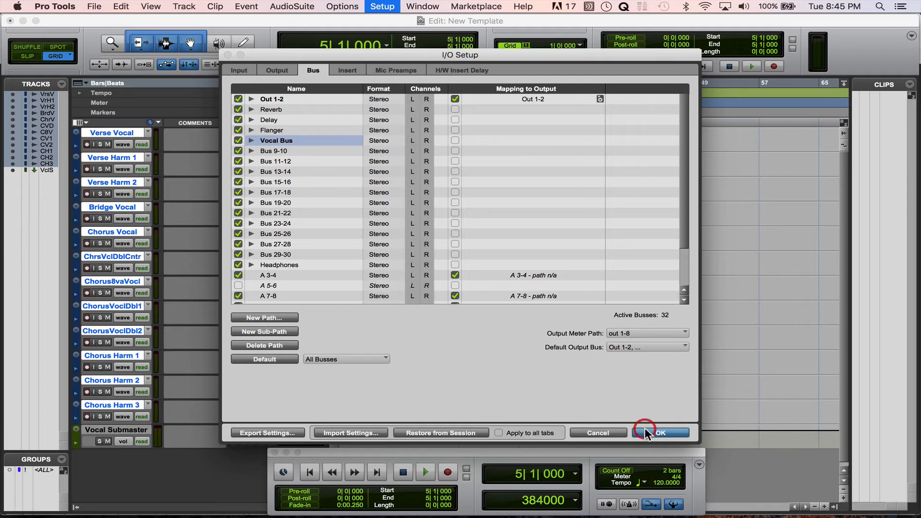
pyautogui.click(388, 367)
# Step: Add two mono audio tracks below the Vocal Submaster track
pyautogui.click(109, 429)
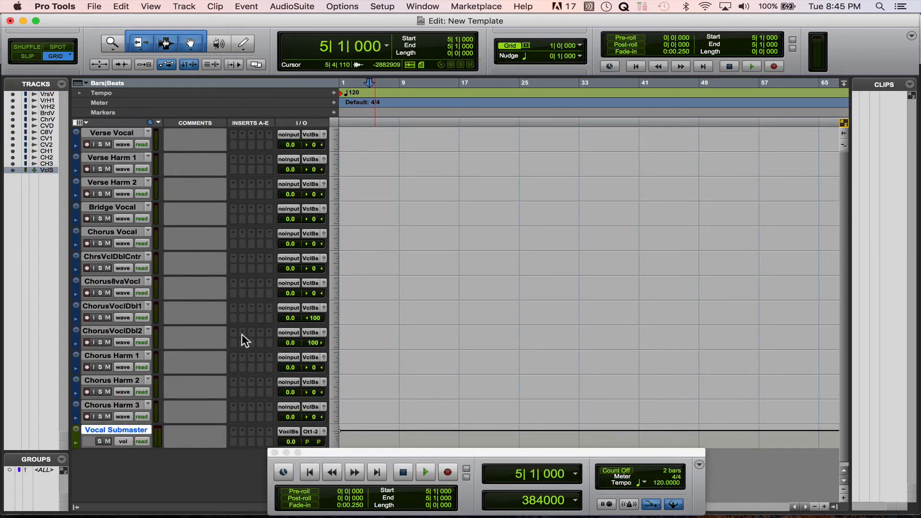
pyautogui.scroll(-1, 242, 334)
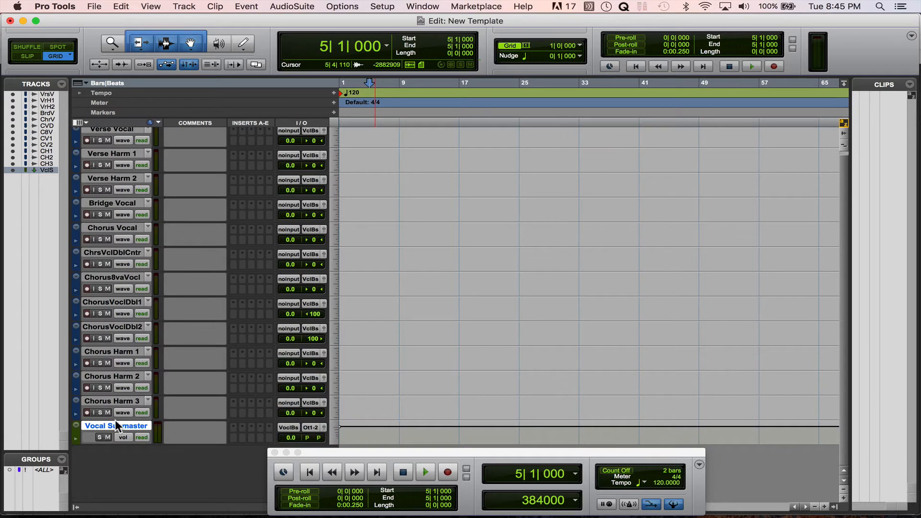
pyautogui.scroll(1, 116, 419)
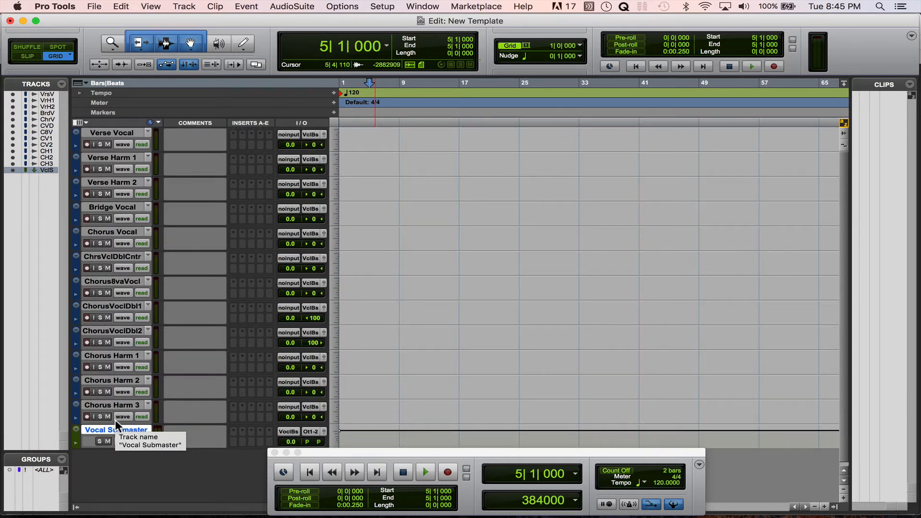
pyautogui.scroll(-1, 115, 422)
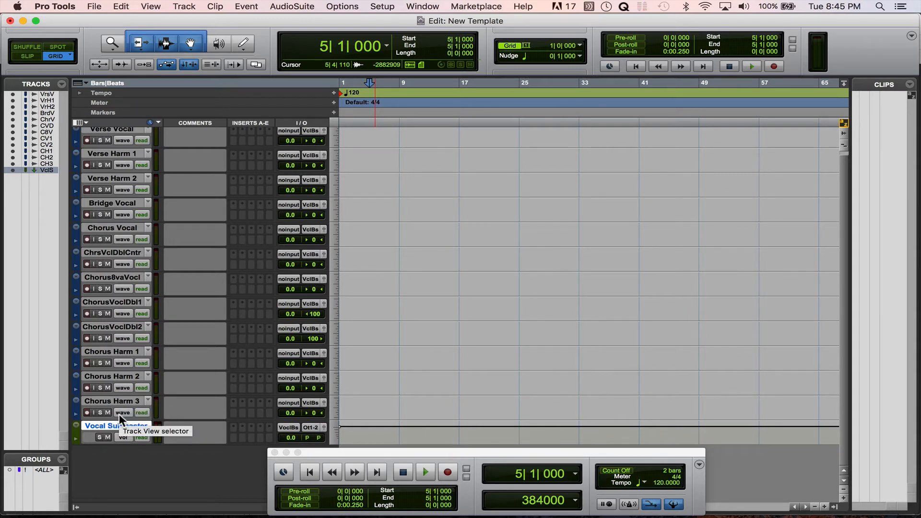
pyautogui.press('super+shift+n')
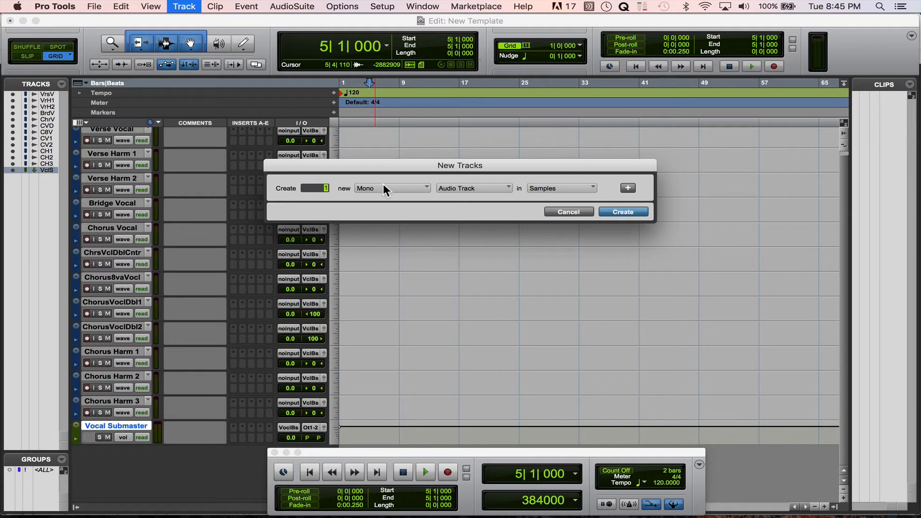
pyautogui.write('2')
pyautogui.press('Return')
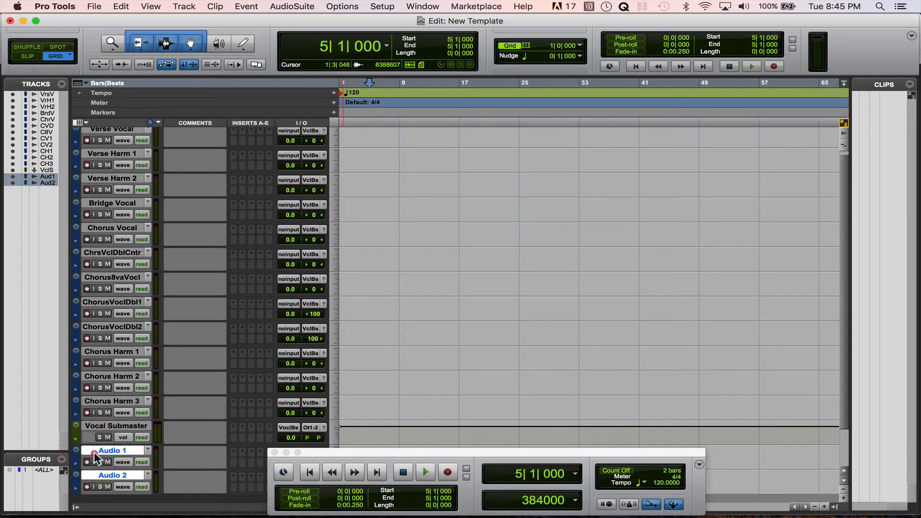
# Step: Name the two new audio tracks AG 1 and AG 2
pyautogui.doubleClick(110, 451)
pyautogui.write('AG 1')
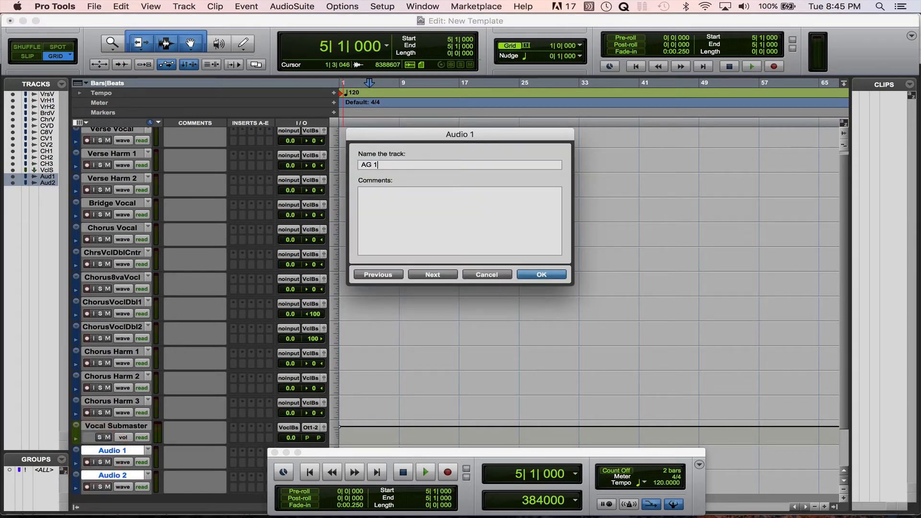
pyautogui.press('super+Right')
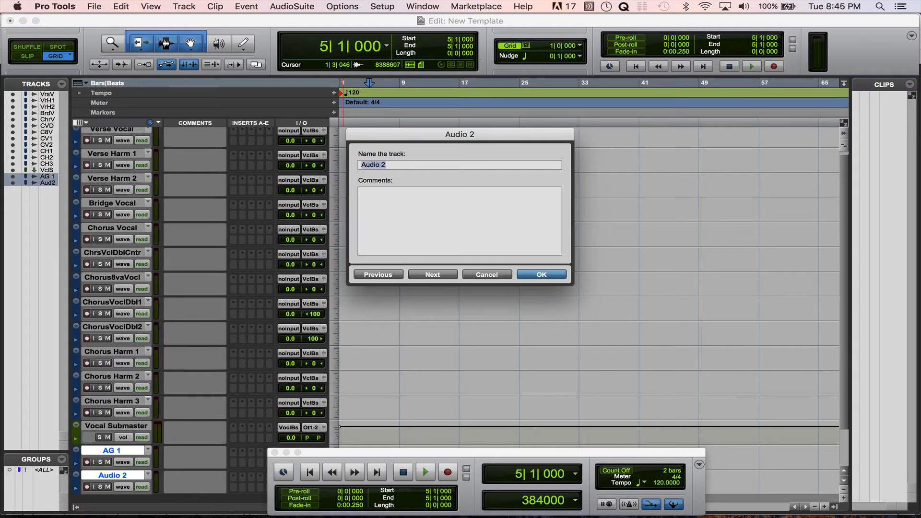
pyautogui.write('AG 2')
pyautogui.press('Return')
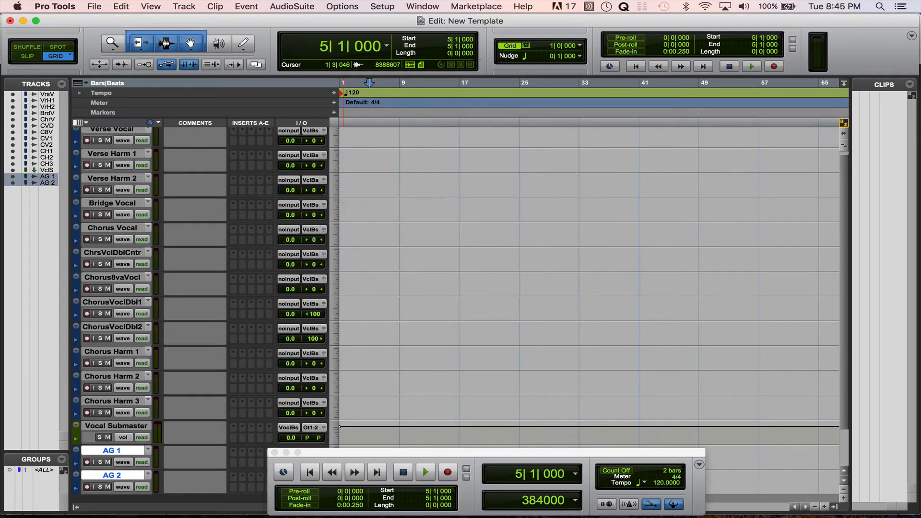
# Step: Pan the AG 1 track to the left and the AG 2 track to the right
pyautogui.scroll(-2, 451, 375)
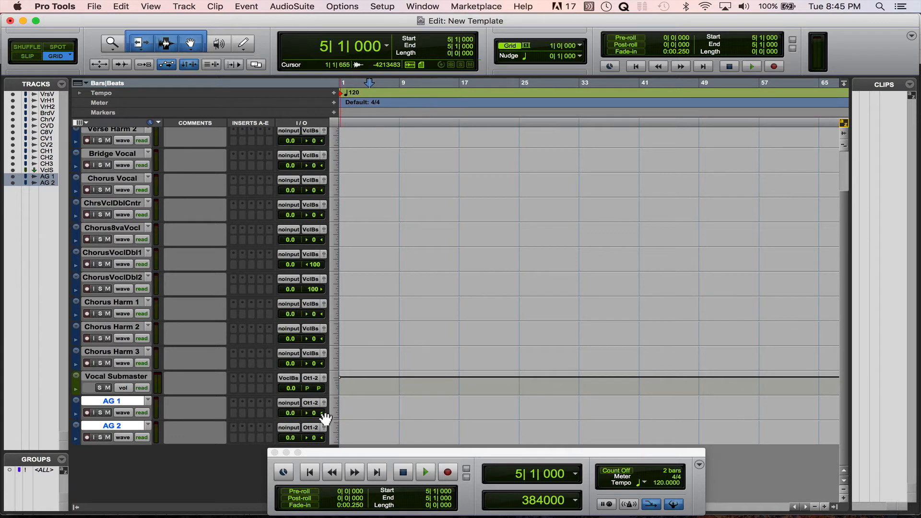
pyautogui.moveTo(318, 413); pyautogui.dragTo(265, 421)
pyautogui.moveTo(314, 437); pyautogui.dragTo(421, 439)
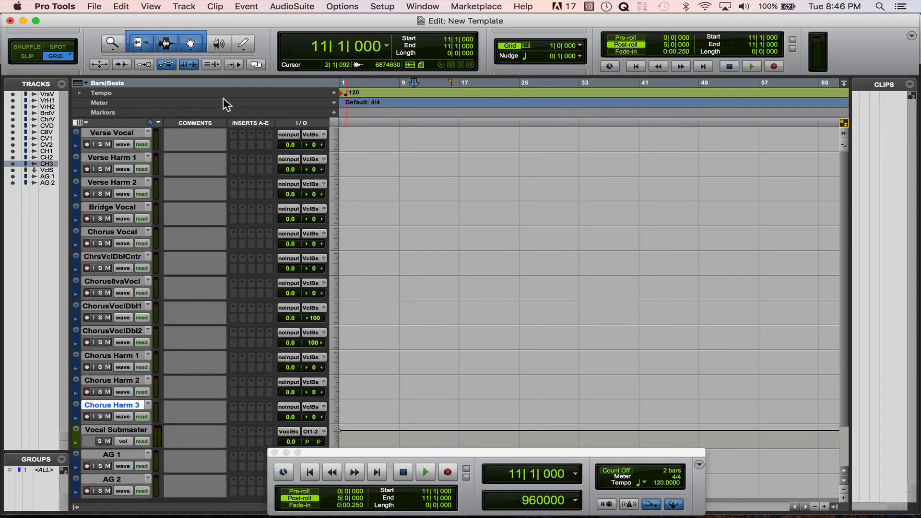
# Step: Enable Link Track and Edit Selection and try it by selecting Verse Vocal, Vocal Submaster and Chorus Harm 3 in turn
pyautogui.click(212, 66)
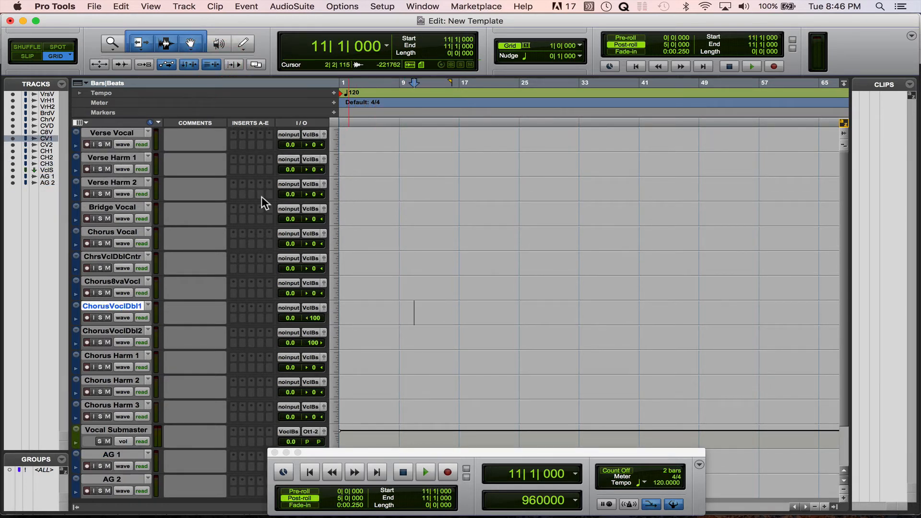
pyautogui.click(117, 133)
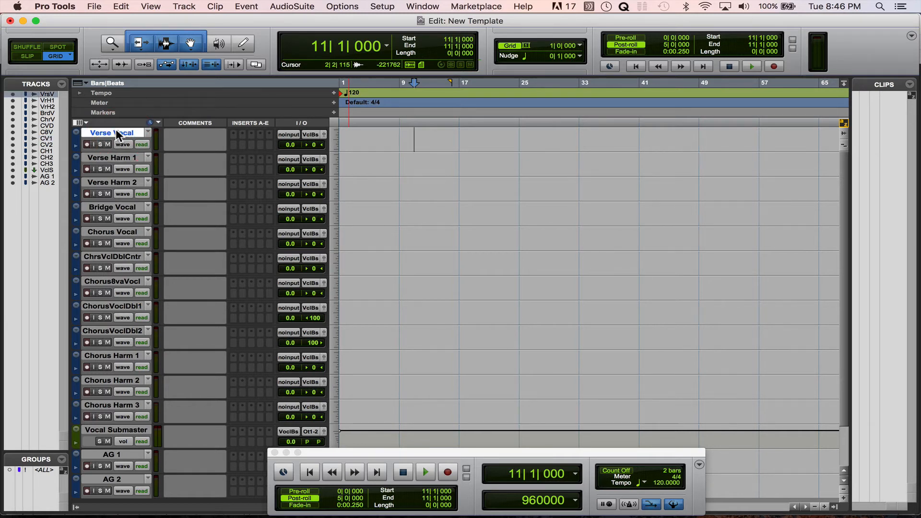
pyautogui.click(126, 428)
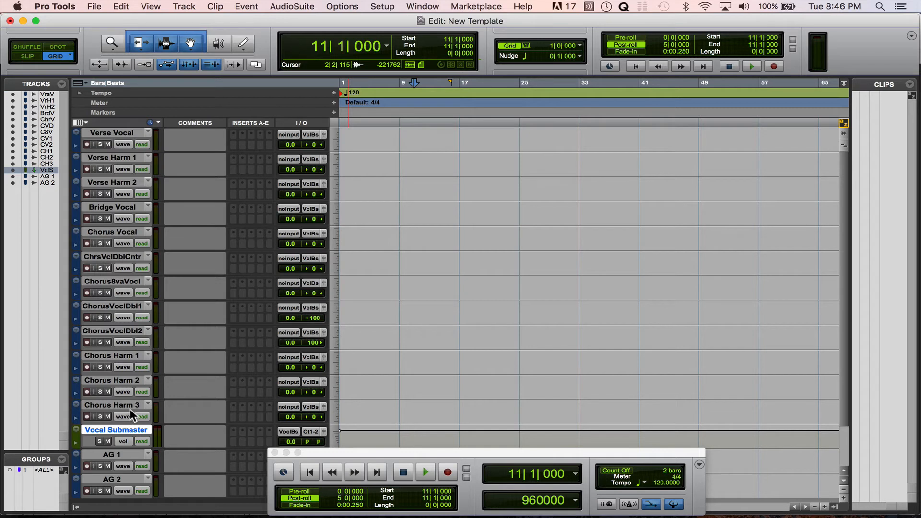
pyautogui.click(106, 405)
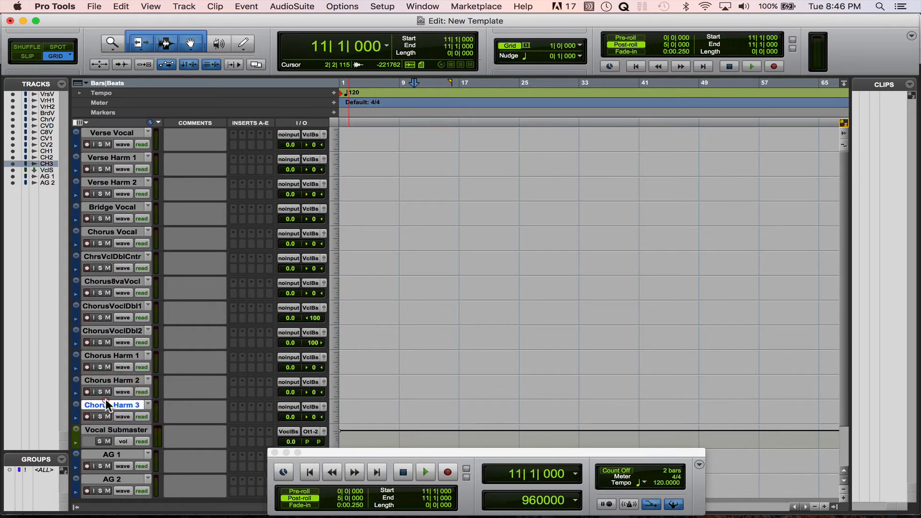
# Step: Add three stereo aux input tracks directly below the Vocal Submaster track
pyautogui.click(106, 424)
pyautogui.press('super+shift+n')
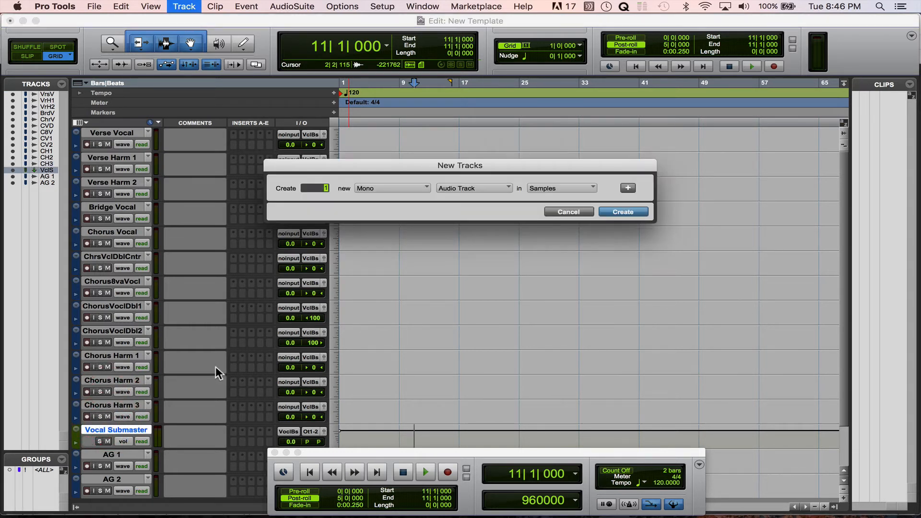
pyautogui.click(382, 191)
pyautogui.click(388, 200)
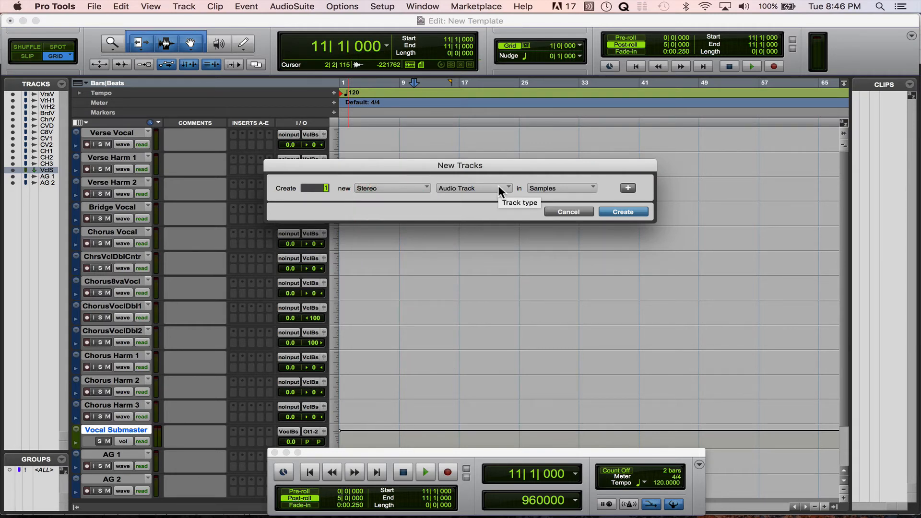
pyautogui.write('3')
pyautogui.click(483, 186)
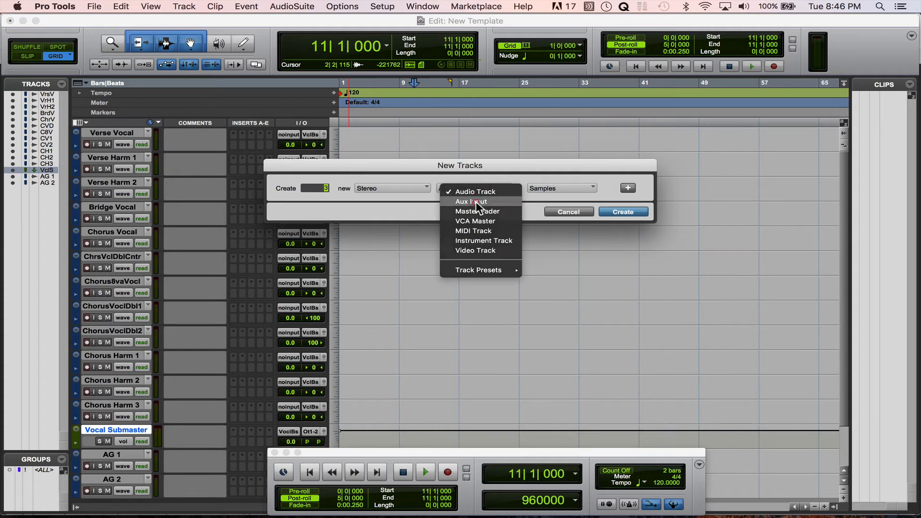
pyautogui.click(475, 201)
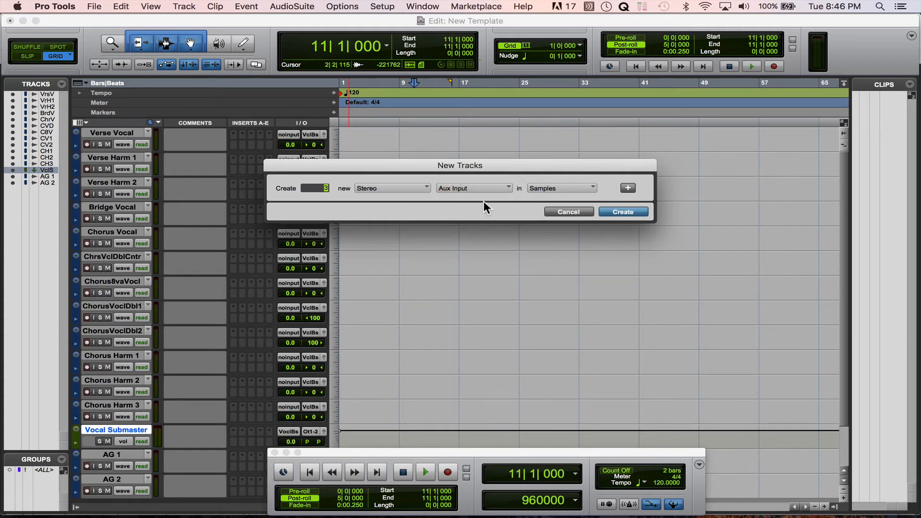
pyautogui.press('Return')
pyautogui.scroll(-5, 429, 234)
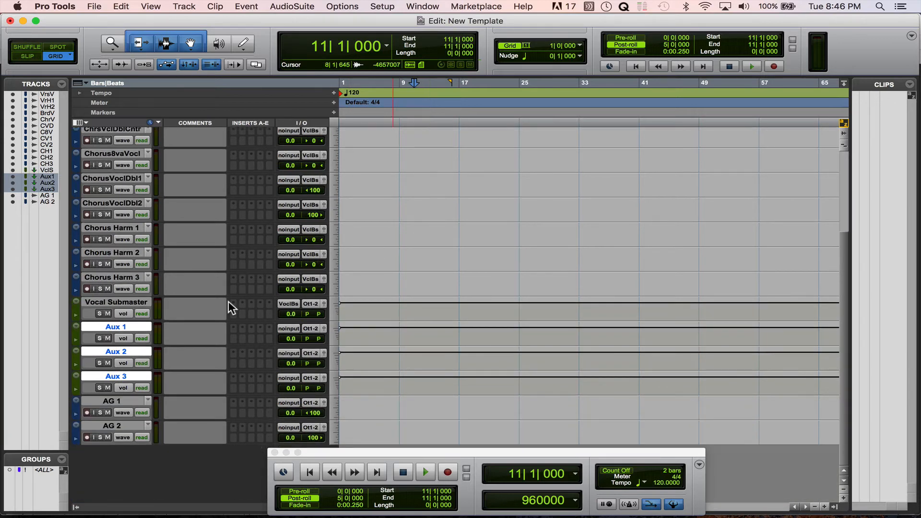
# Step: Name the three new aux tracks SHORT VERB, LONG VERB and DELAY, in that order
pyautogui.doubleClick(117, 327)
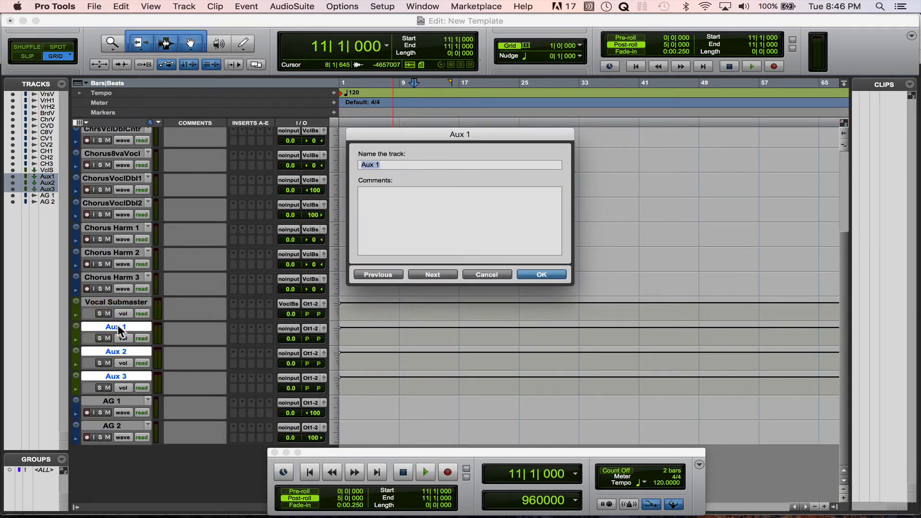
pyautogui.write('SHORT VERB')
pyautogui.press('Return')
pyautogui.doubleClick(105, 349)
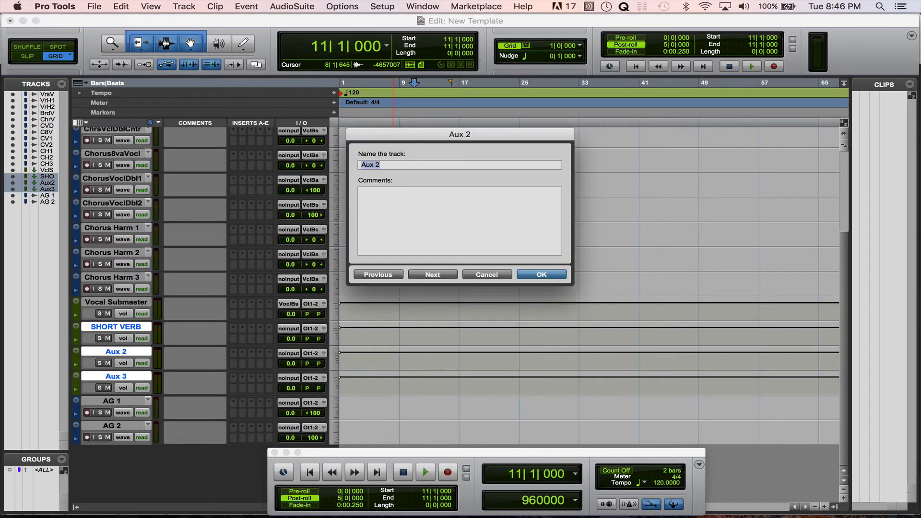
pyautogui.write('LONG VERB')
pyautogui.press('super+Right')
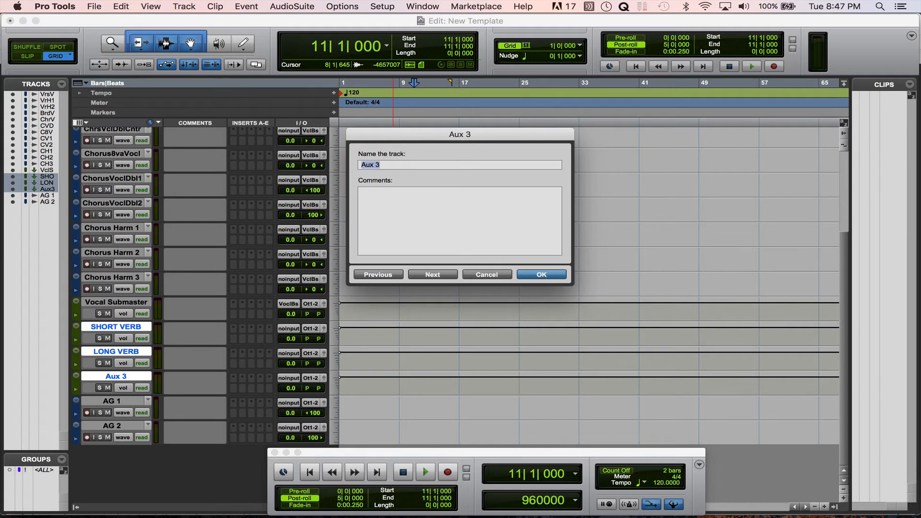
pyautogui.write('DELAY')
pyautogui.press('Return')
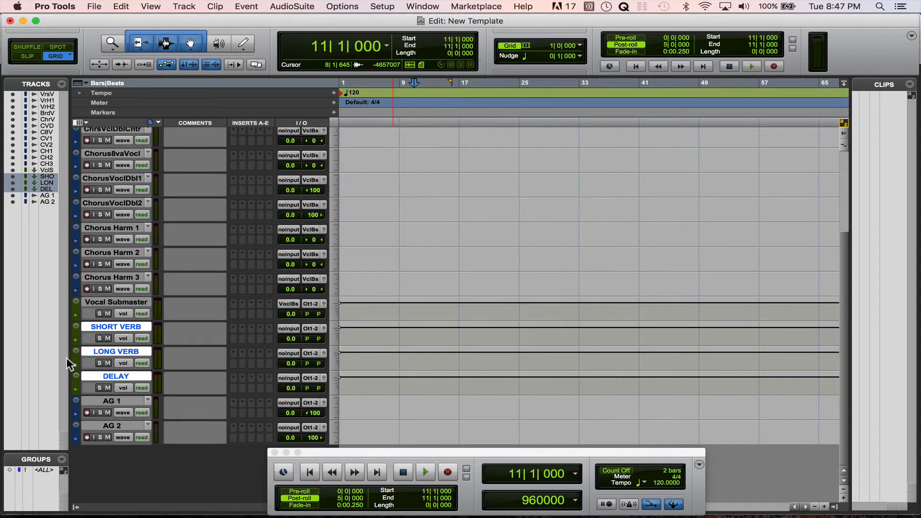
# Step: Add the prefix VX to the names of the SHORT VERB, LONG VERB and DELAY tracks
pyautogui.doubleClick(111, 325)
pyautogui.press('Left')
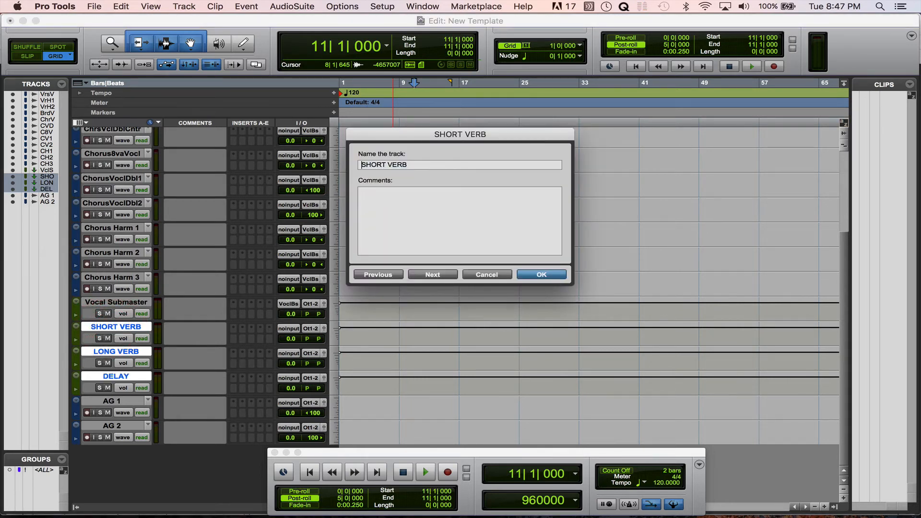
pyautogui.write('VX')
pyautogui.press('super+Right')
pyautogui.write('VX')
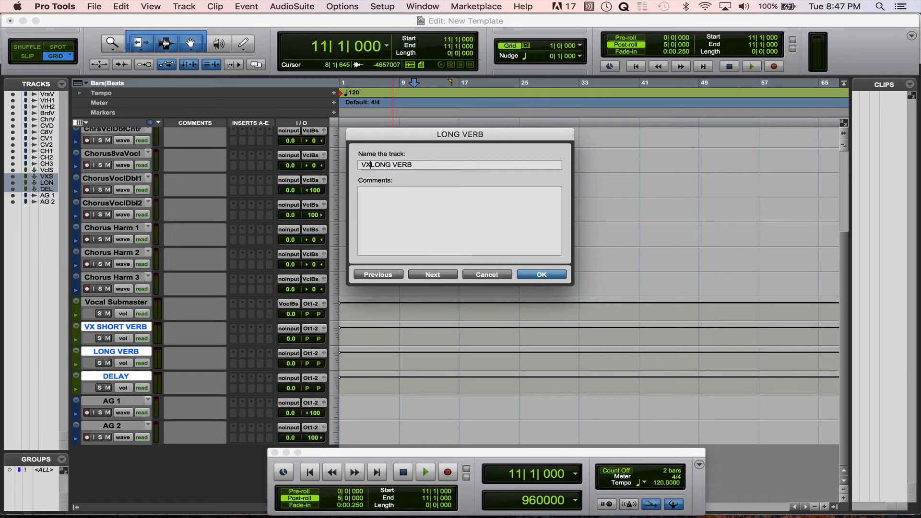
pyautogui.press('super+Right')
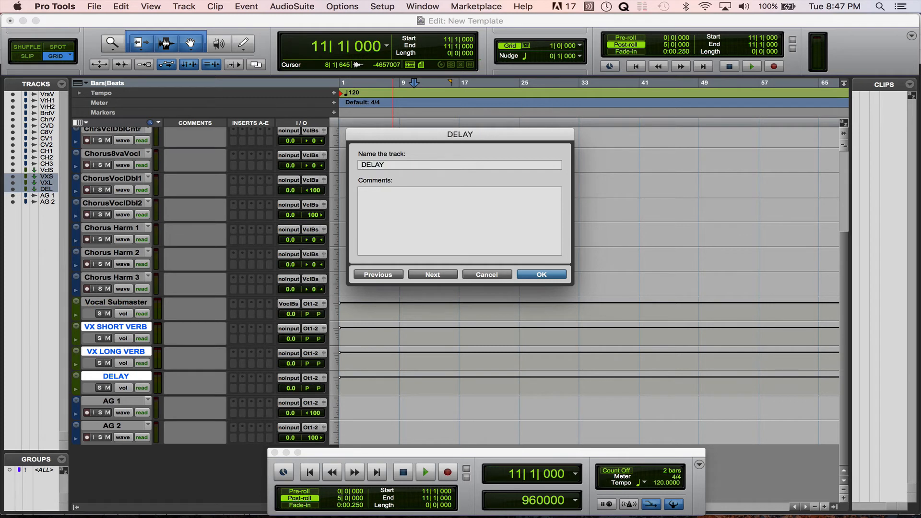
pyautogui.write('VX')
pyautogui.press('Return')
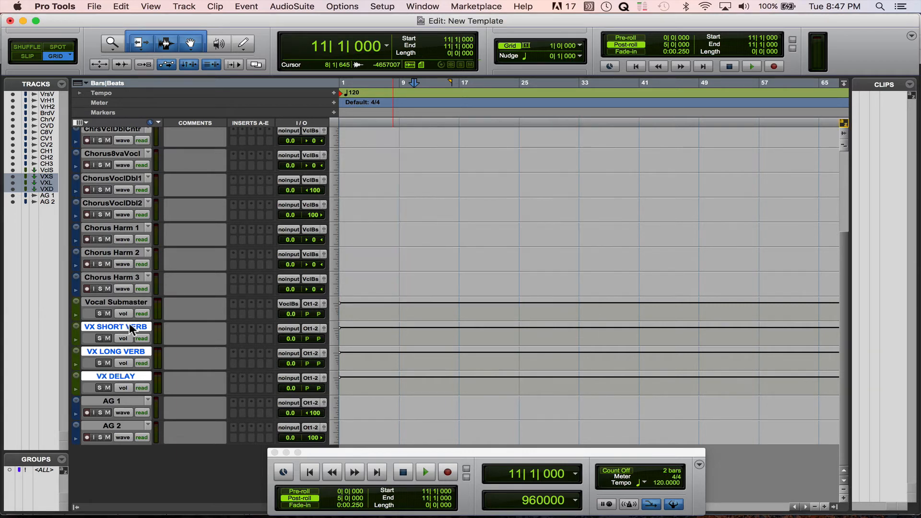
# Step: Set the inputs of VX SHORT VERB, VX LONG VERB and VX DELAY to Bus 9-10, Bus 11-12 and Bus 13-14
pyautogui.click(290, 326)
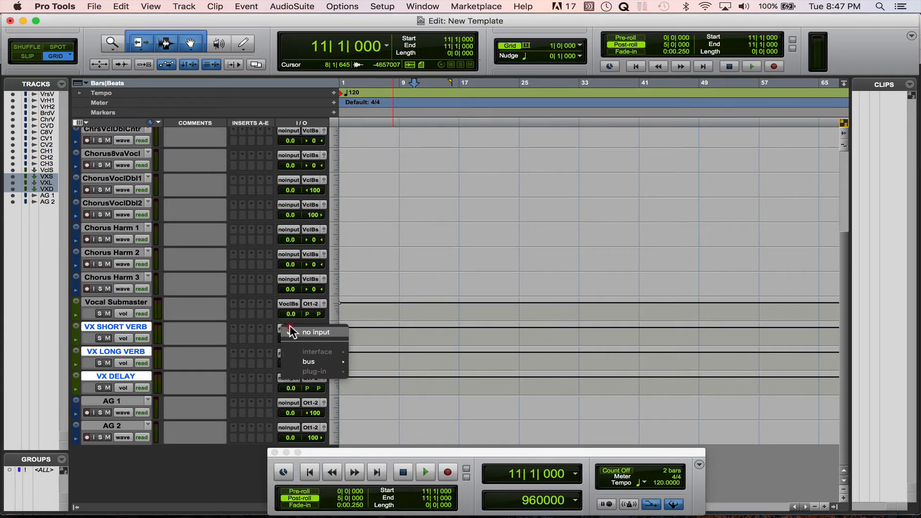
pyautogui.moveTo(310, 361)
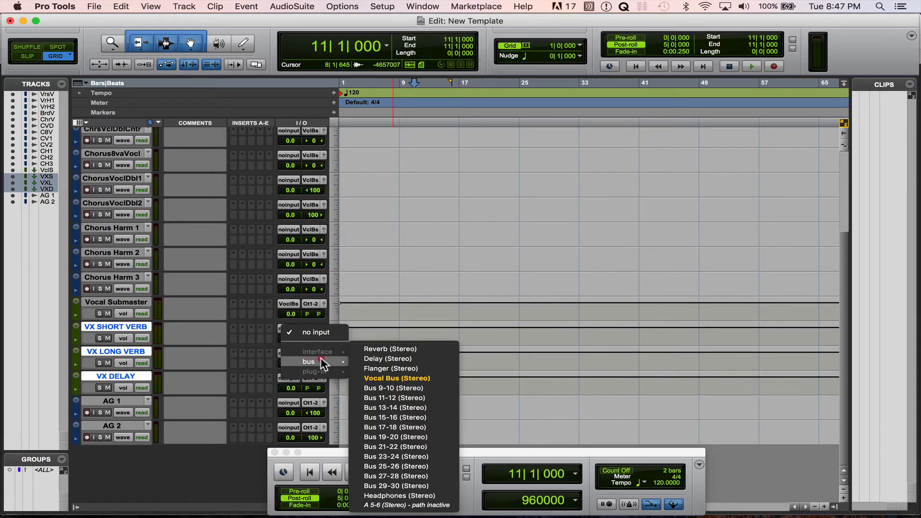
pyautogui.click(386, 388)
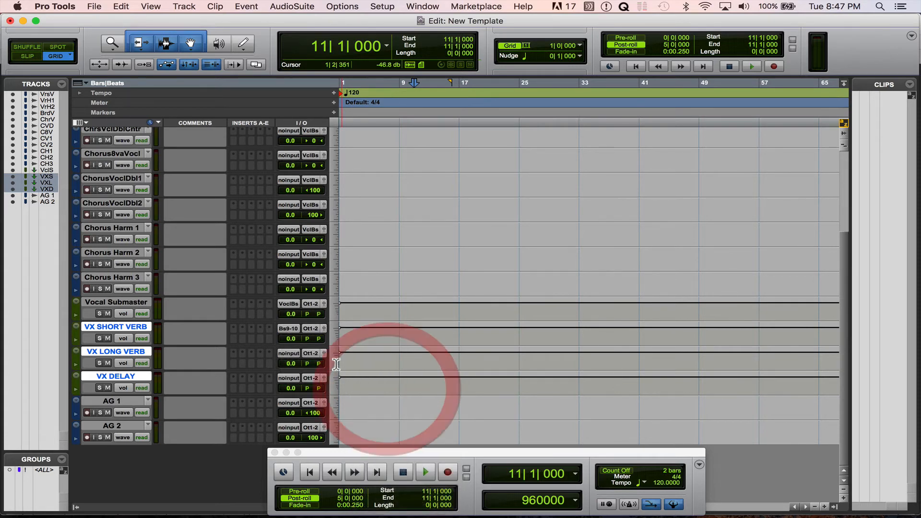
pyautogui.click(294, 355)
pyautogui.moveTo(324, 385)
pyautogui.click(398, 394)
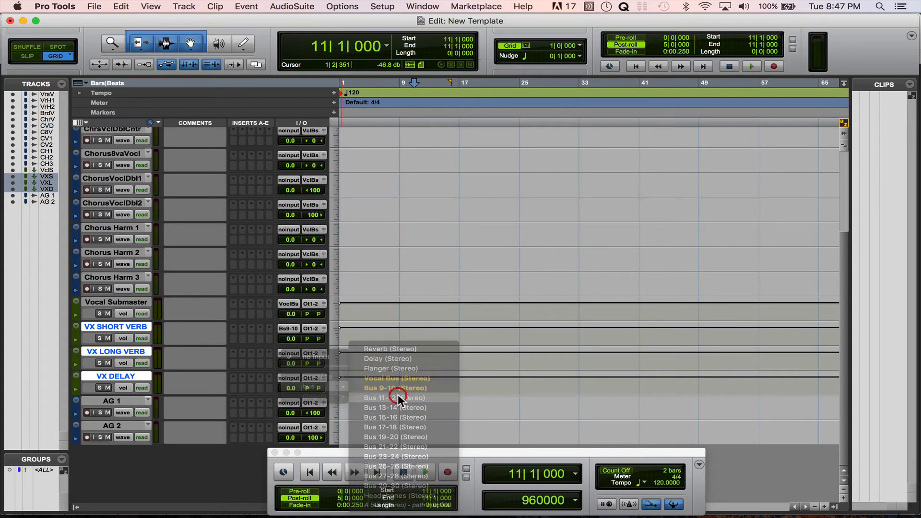
pyautogui.click(290, 379)
pyautogui.moveTo(320, 409)
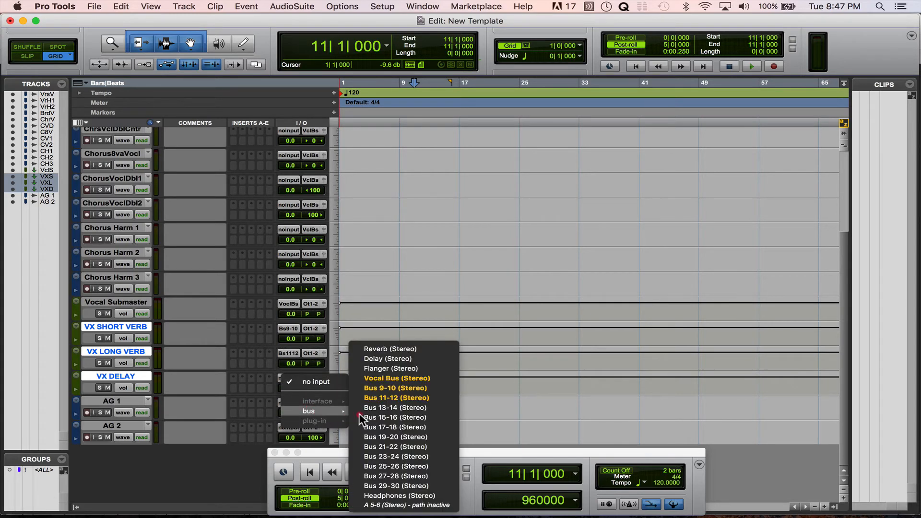
pyautogui.click(388, 409)
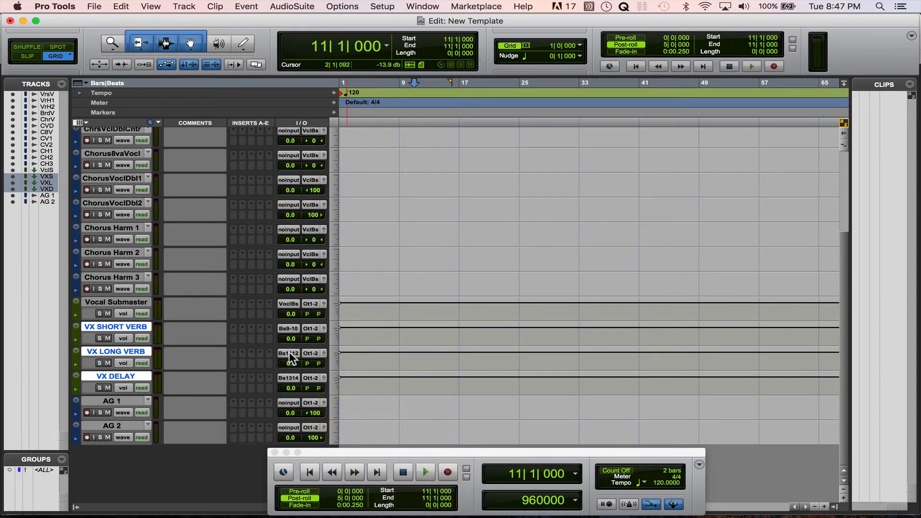
pyautogui.click(291, 356)
pyautogui.click(290, 356)
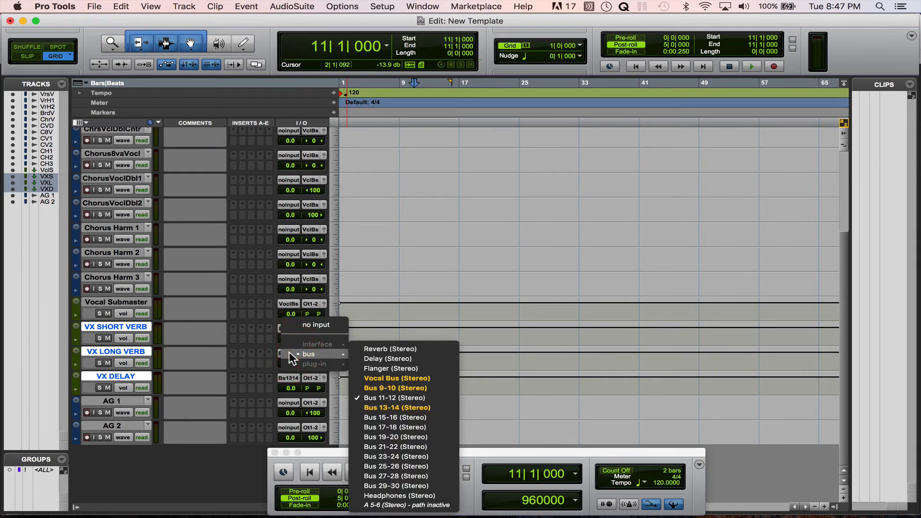
pyautogui.click(469, 241)
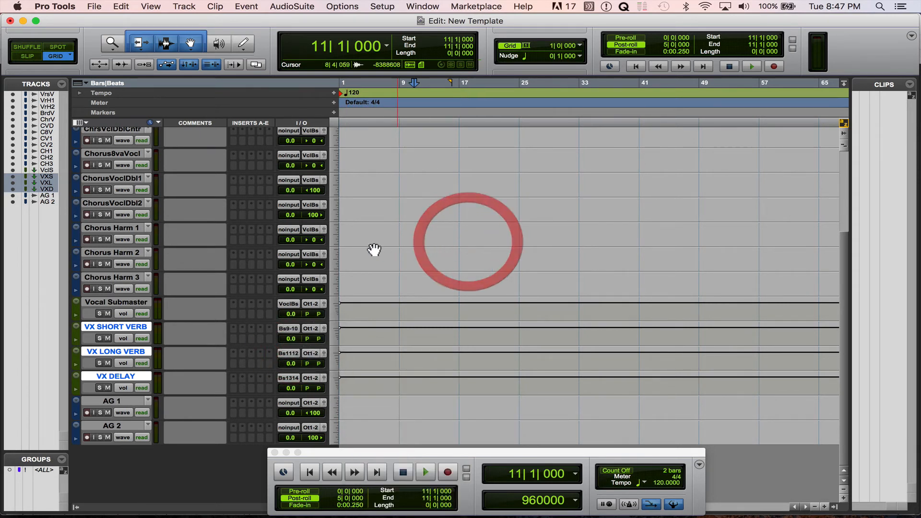
# Step: Rename Bus 9-10 as "vx short verb bus" in the I/O Setup
pyautogui.click(382, 6)
pyautogui.click(400, 71)
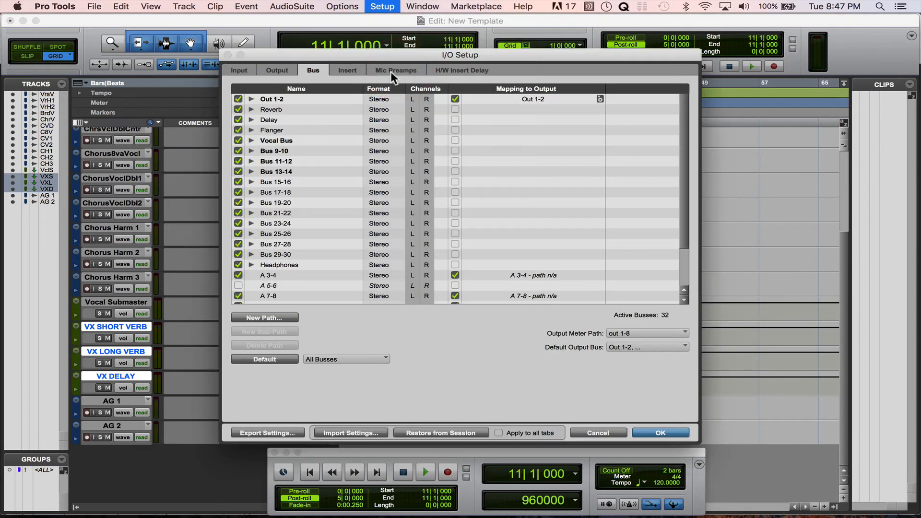
pyautogui.moveTo(308, 53); pyautogui.dragTo(414, 53)
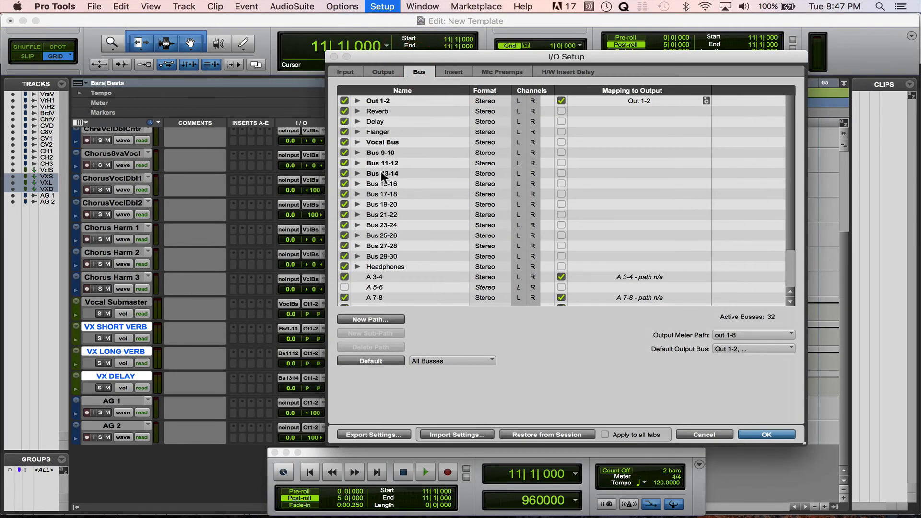
pyautogui.click(385, 152)
pyautogui.doubleClick(385, 152)
pyautogui.write('SHO')
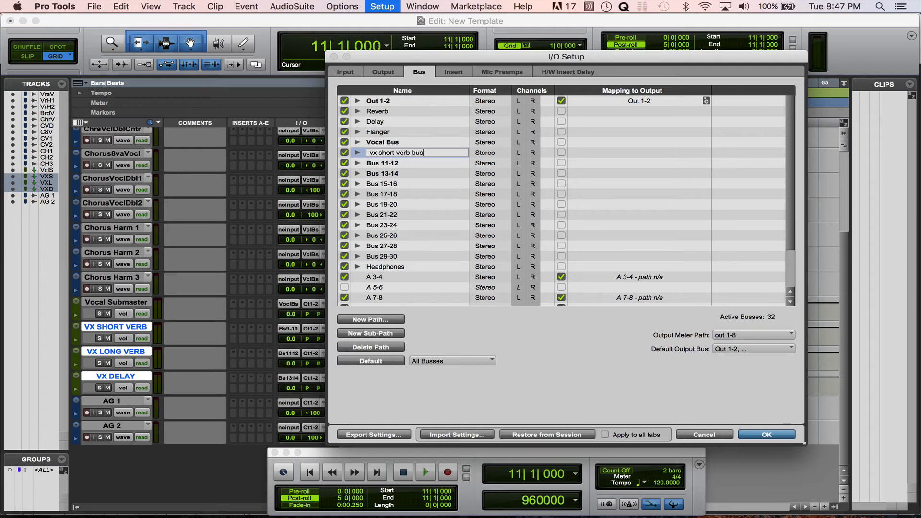
# Step: Rename Bus 11-12 as "vx long verb bus" and Bus 13-14 as "vx delay bus", and apply the I/O Setup
pyautogui.click(384, 163)
pyautogui.doubleClick(384, 163)
pyautogui.write('vx long verb bus')
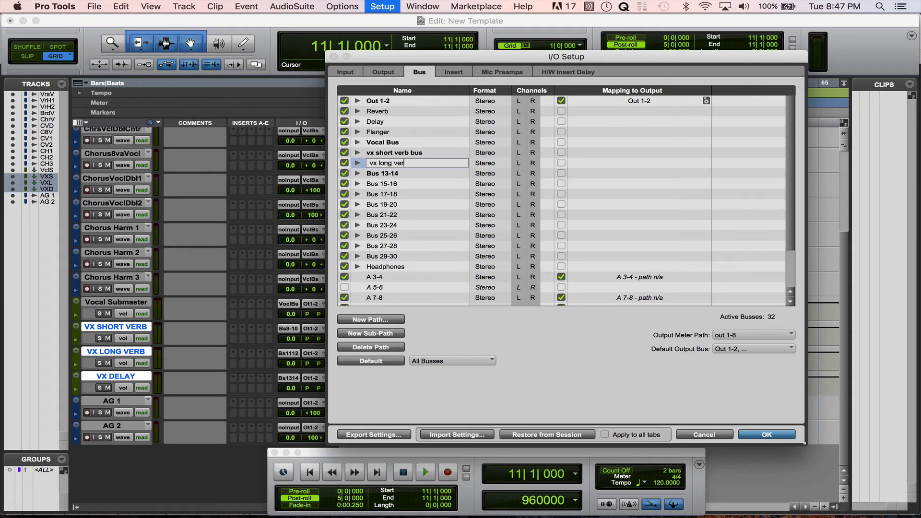
pyautogui.click(386, 174)
pyautogui.doubleClick(387, 174)
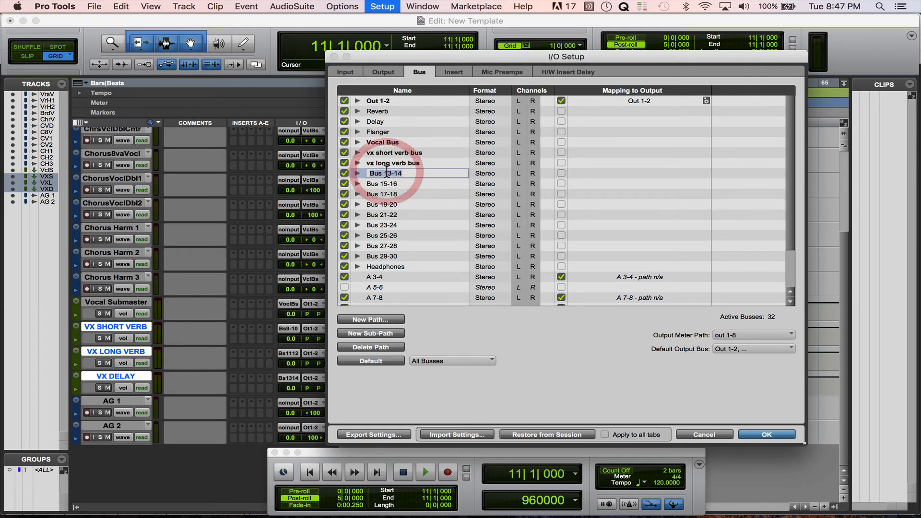
pyautogui.write('vx ')
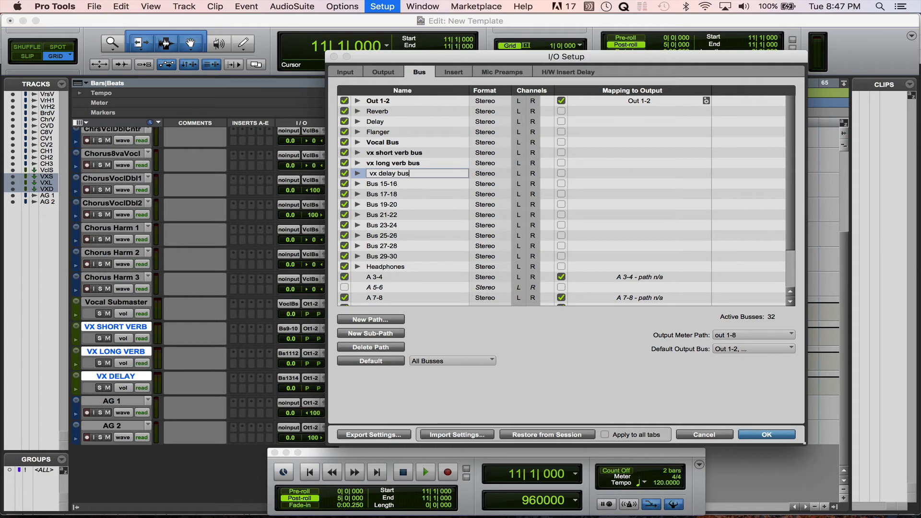
pyautogui.write('delay bus')
pyautogui.press('Return')
pyautogui.press('Return')
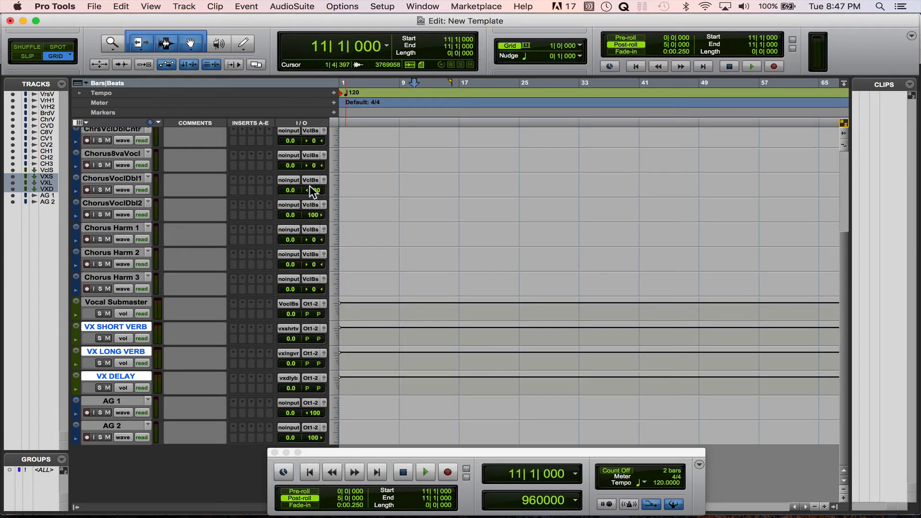
# Step: Select all the vocal tracks from Verse Vocal through Chorus Harm 3
pyautogui.scroll(5, 273, 189)
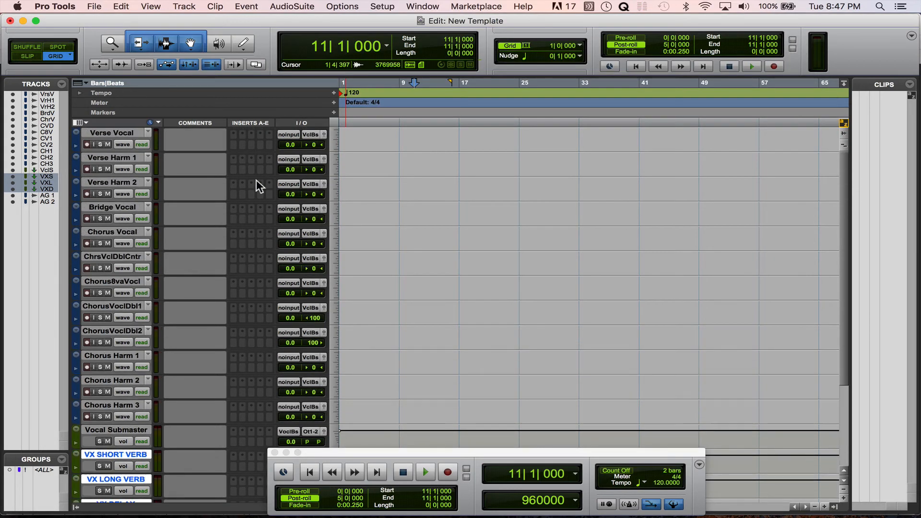
pyautogui.click(122, 133)
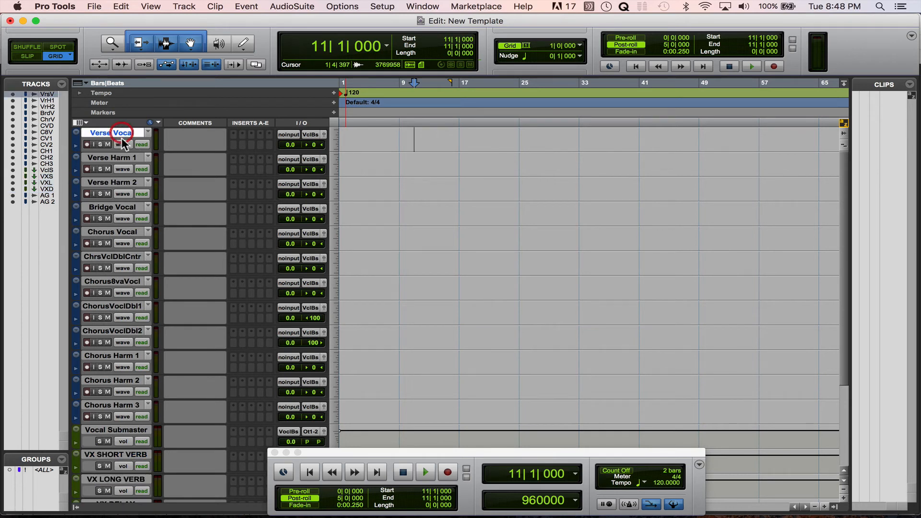
pyautogui.keyDown('shift'); pyautogui.click(125, 405); pyautogui.keyUp('shift')
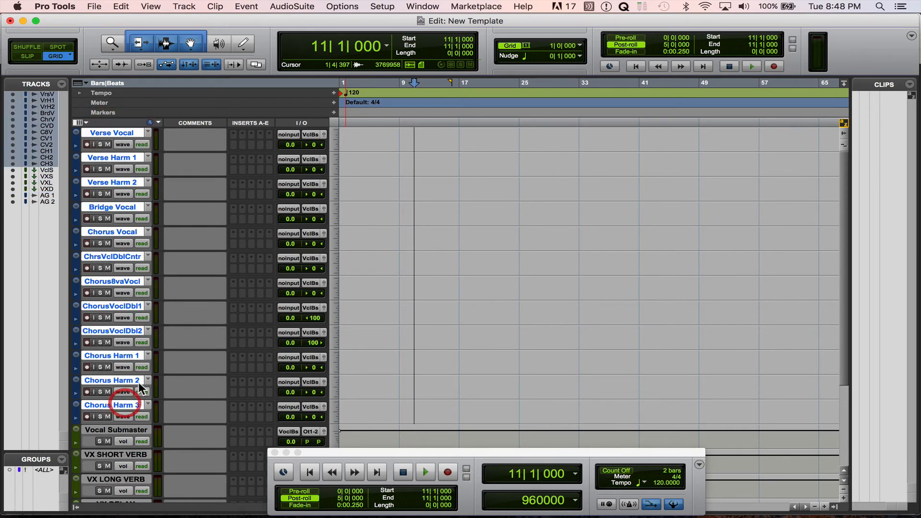
pyautogui.click(232, 135)
pyautogui.moveTo(252, 159)
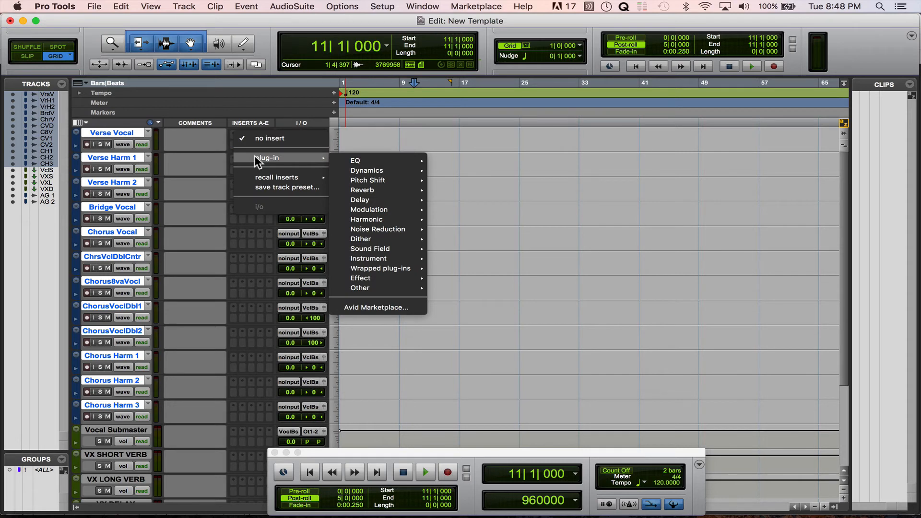
pyautogui.click(422, 113)
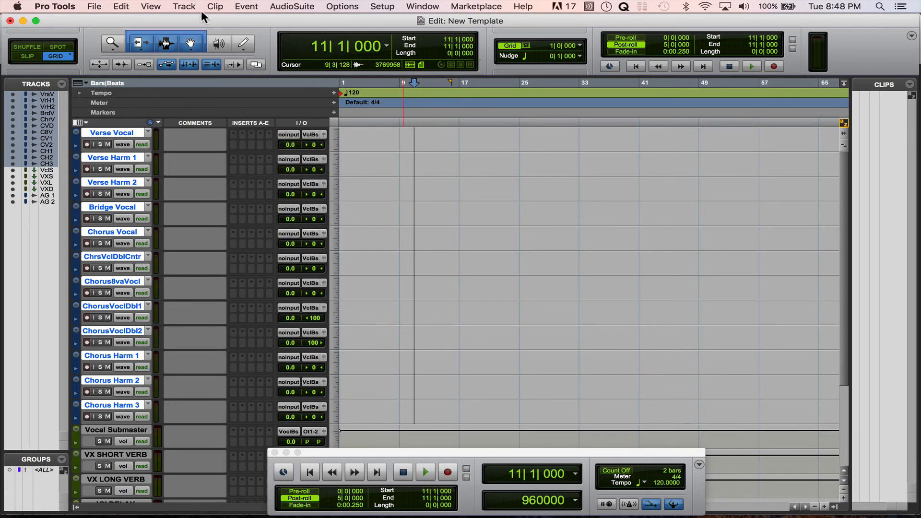
# Step: Hide the Comments column and show the Sends A-E column in the Edit window
pyautogui.click(150, 6)
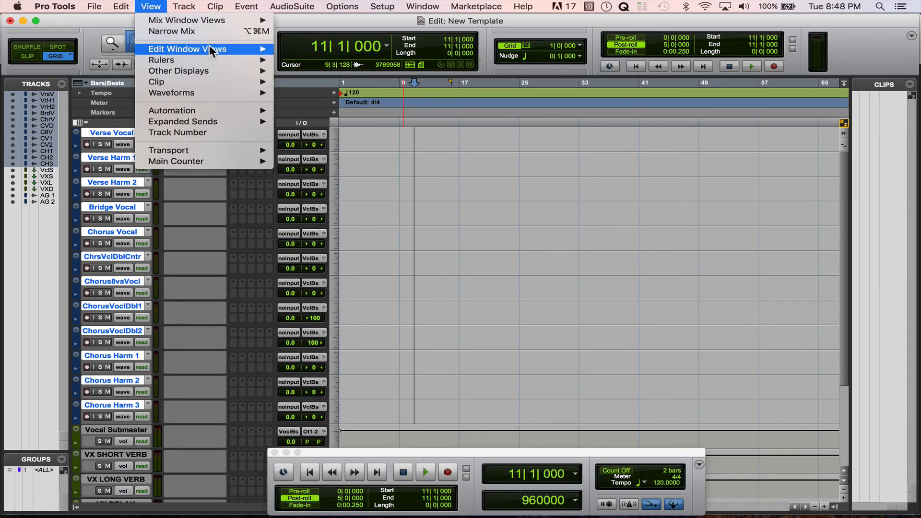
pyautogui.click(325, 48)
pyautogui.click(168, 8)
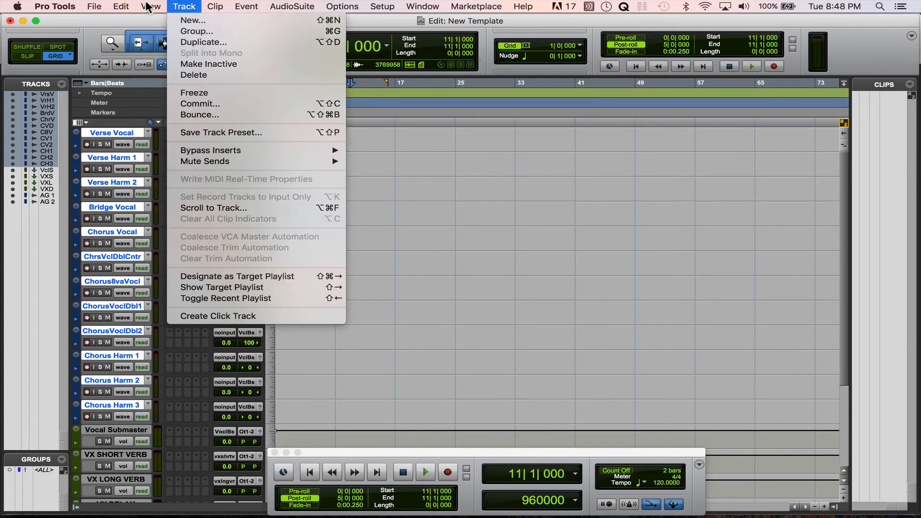
pyautogui.moveTo(220, 49)
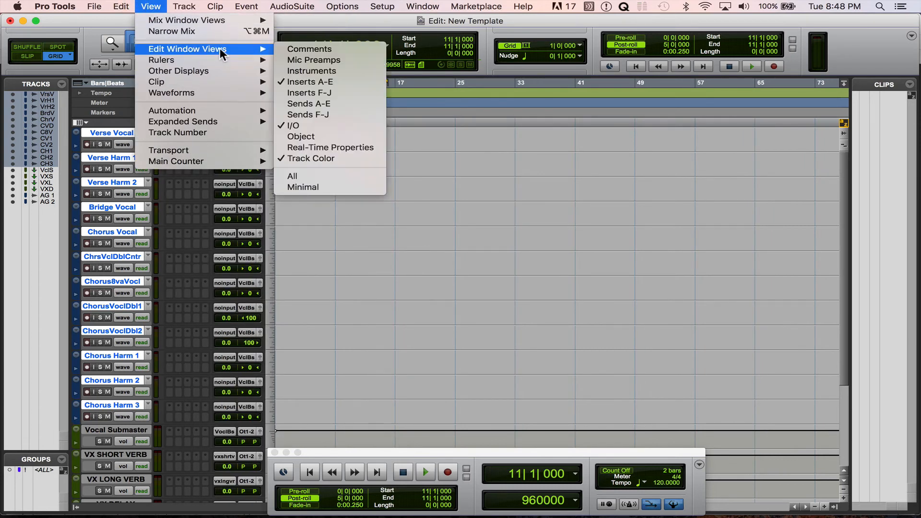
pyautogui.click(318, 105)
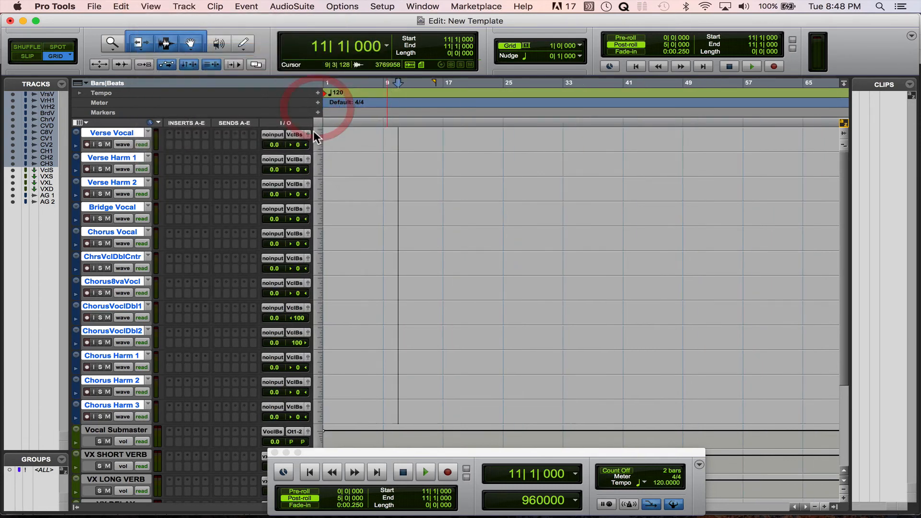
# Step: Assign Vocal Bus (Stereo) to send A of the selected vocal tracks
pyautogui.click(216, 130)
pyautogui.moveTo(249, 168)
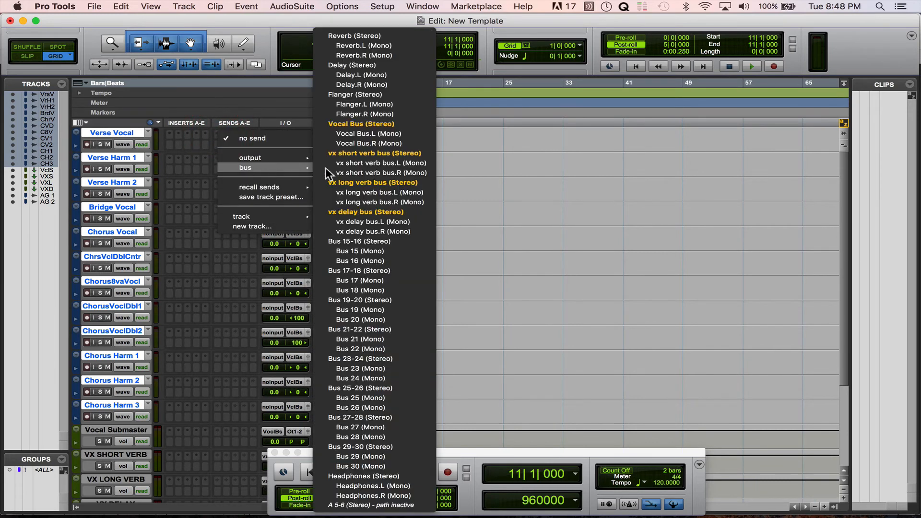
pyautogui.click(395, 123)
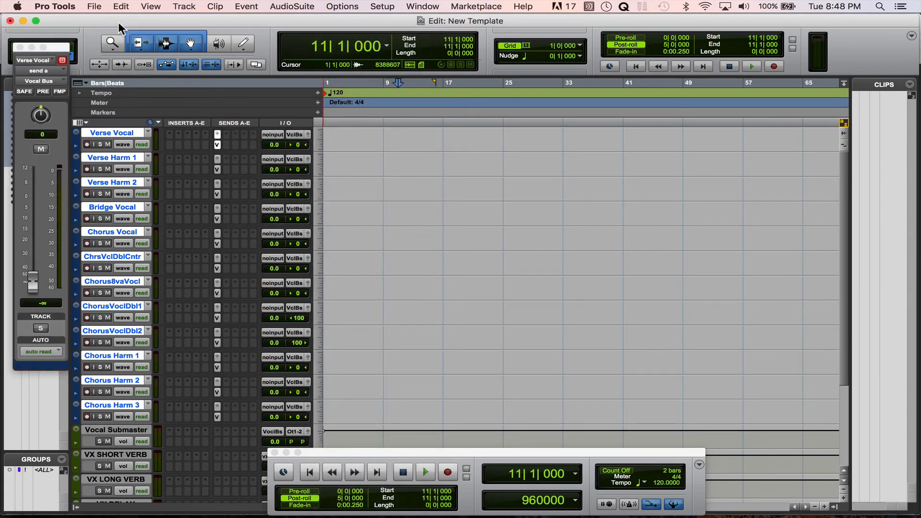
pyautogui.click(121, 6)
pyautogui.click(376, 151)
# Step: Route send A of all the selected vocal tracks to vx short verb bus (Stereo)
pyautogui.click(221, 132)
pyautogui.moveTo(247, 146)
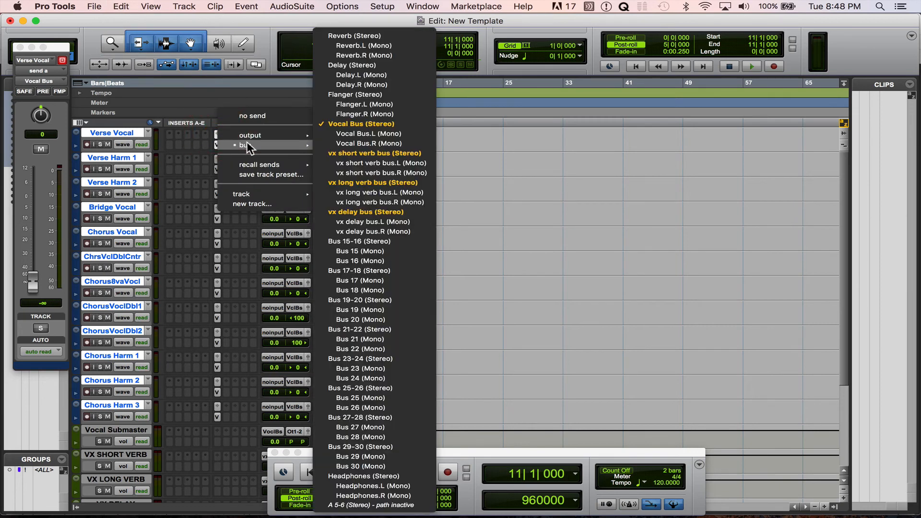
pyautogui.click(349, 151)
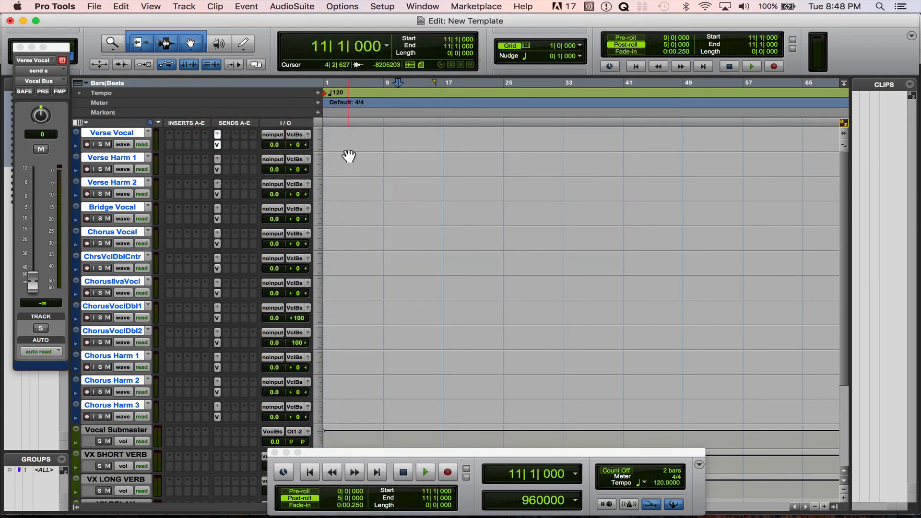
# Step: Route send B of the selected vocal tracks to vx long verb bus (Stereo) and send C to vx delay bus (Stereo)
pyautogui.click(226, 133)
pyautogui.moveTo(264, 165)
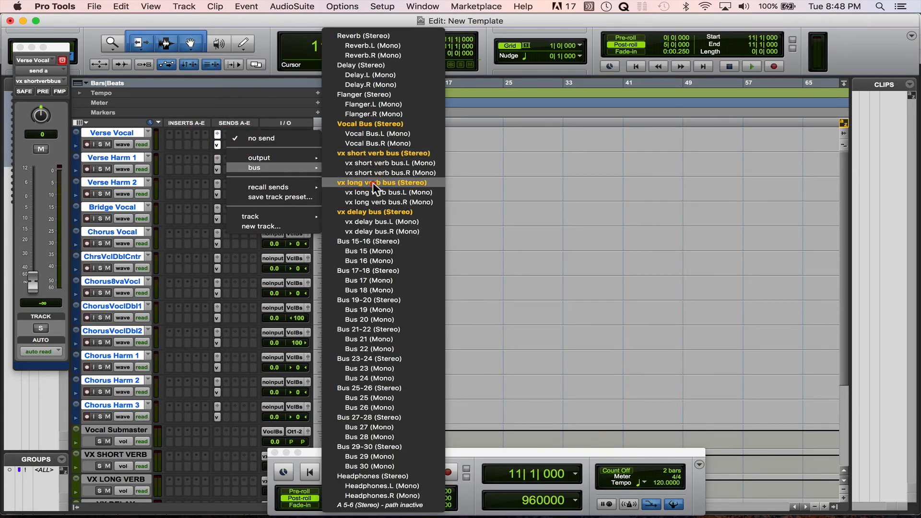
pyautogui.click(373, 183)
pyautogui.click(235, 134)
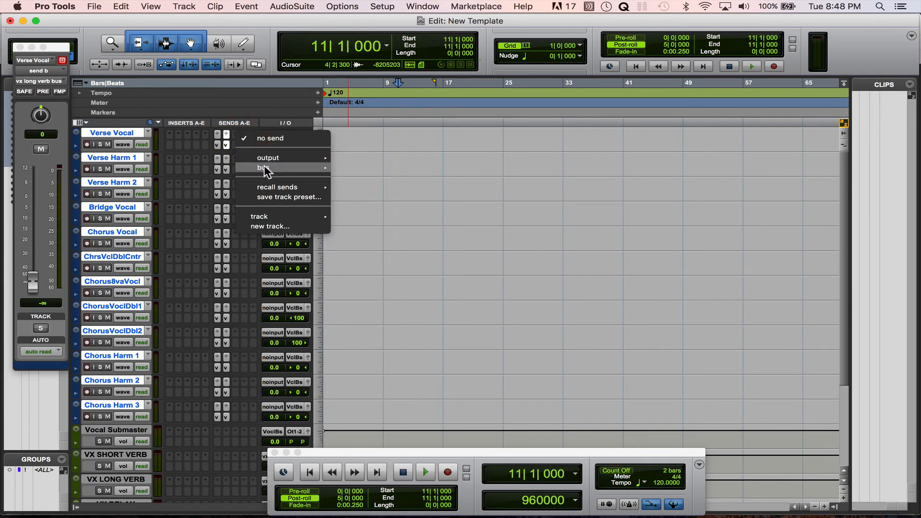
pyautogui.moveTo(239, 168)
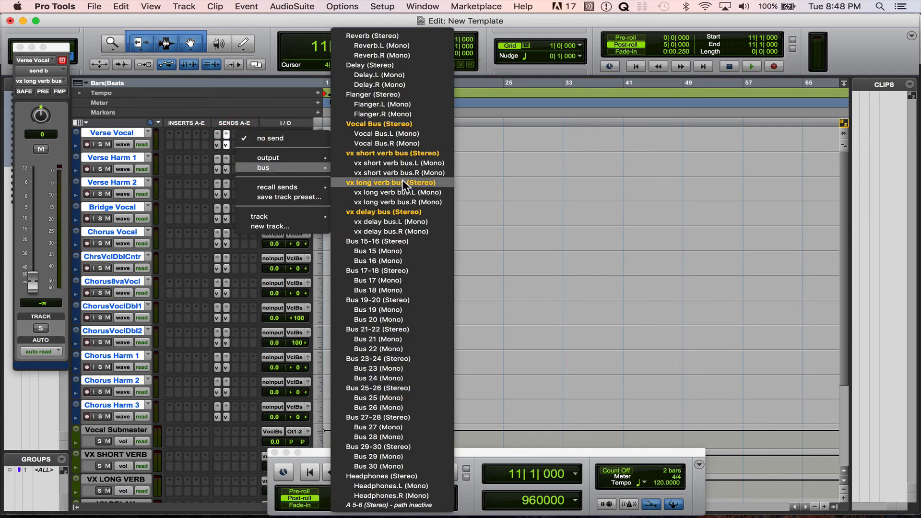
pyautogui.click(399, 210)
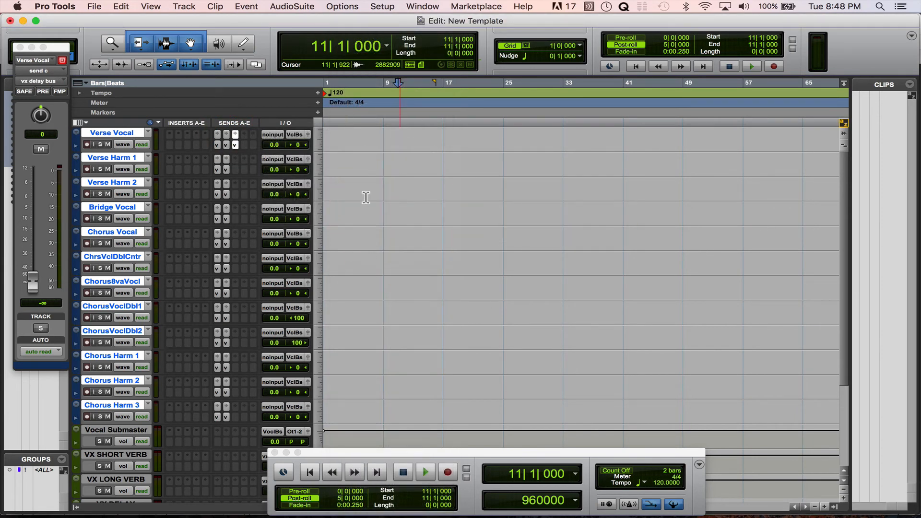
# Step: Check the short verb, long verb and delay sends of the Verse Vocal track in the Mix window, and return to the Edit window
pyautogui.click(217, 143)
pyautogui.click(216, 143)
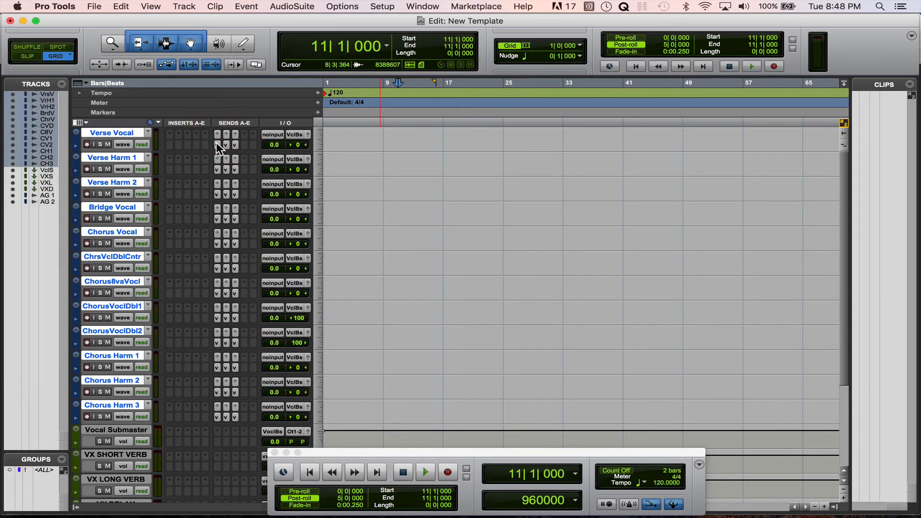
pyautogui.press('super+equal')
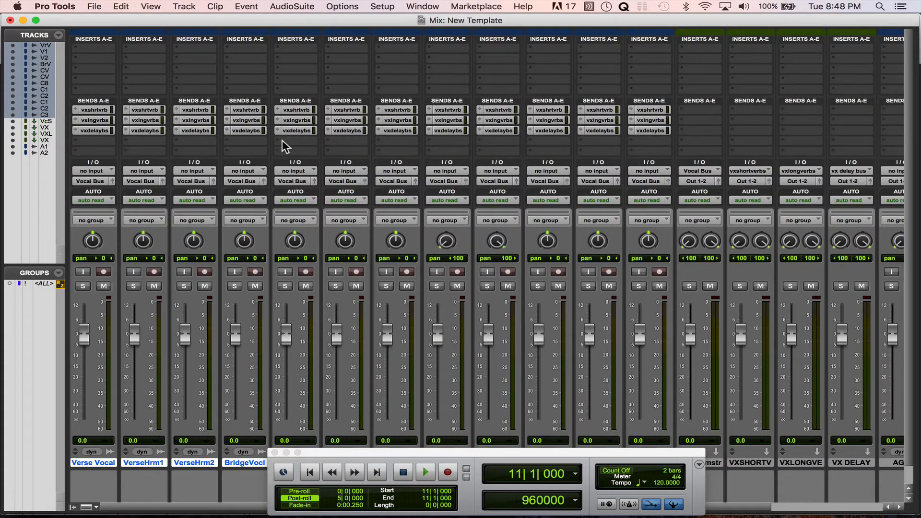
pyautogui.click(94, 107)
pyautogui.click(94, 107)
pyautogui.click(100, 121)
pyautogui.click(99, 120)
pyautogui.click(102, 131)
pyautogui.click(102, 131)
pyautogui.press('super+equal')
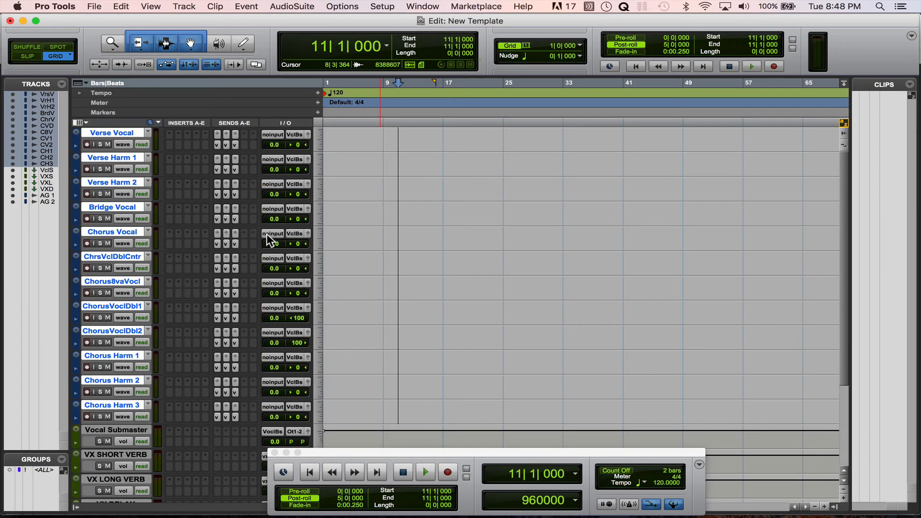
# Step: Insert a stereo D-Verb on the VX SHORT VERB track with the Room 1 algorithm and close the plug-in
pyautogui.scroll(-10, 267, 234)
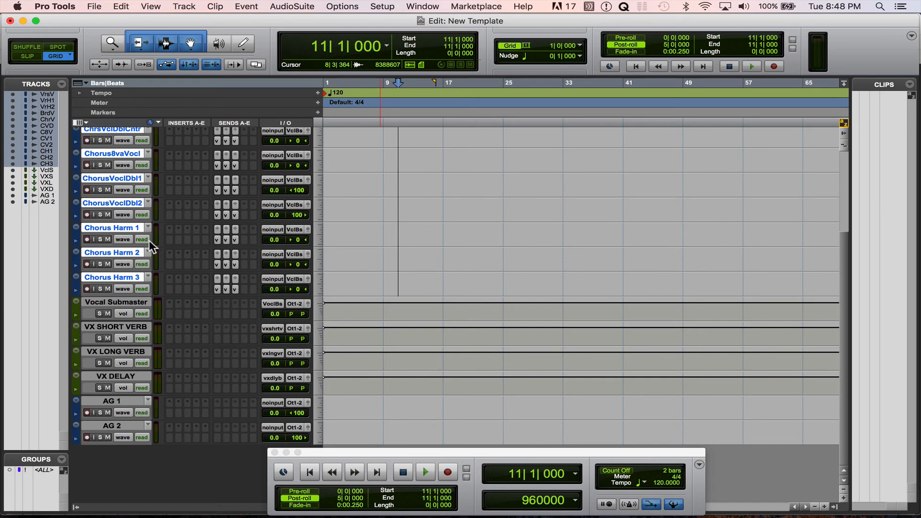
pyautogui.click(124, 326)
pyautogui.click(168, 327)
pyautogui.moveTo(214, 353)
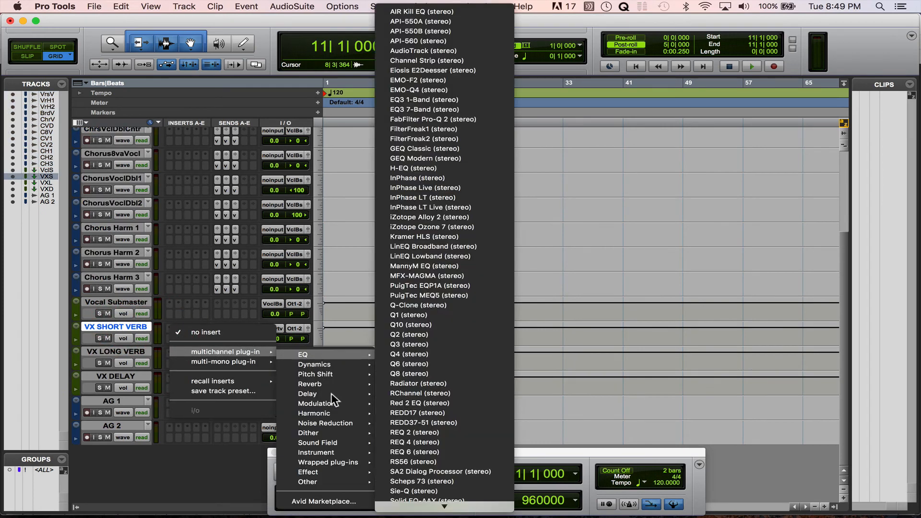
pyautogui.moveTo(330, 383)
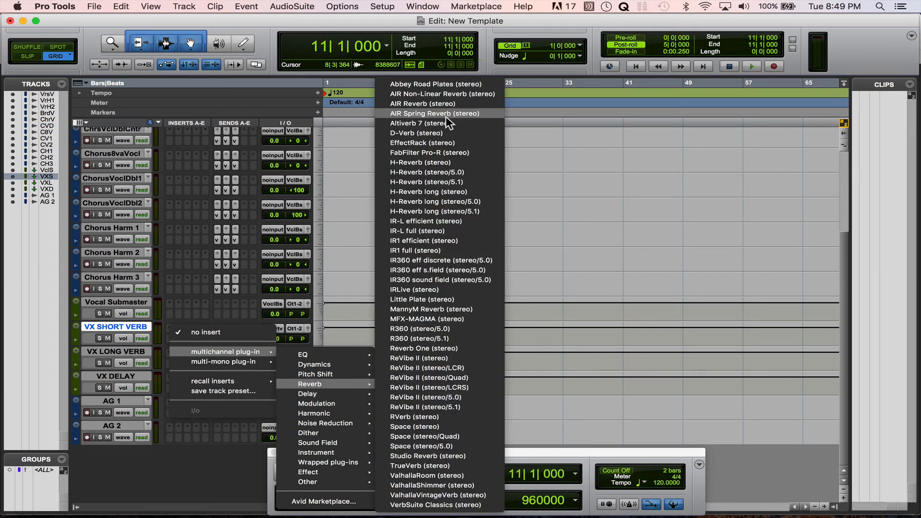
pyautogui.click(440, 133)
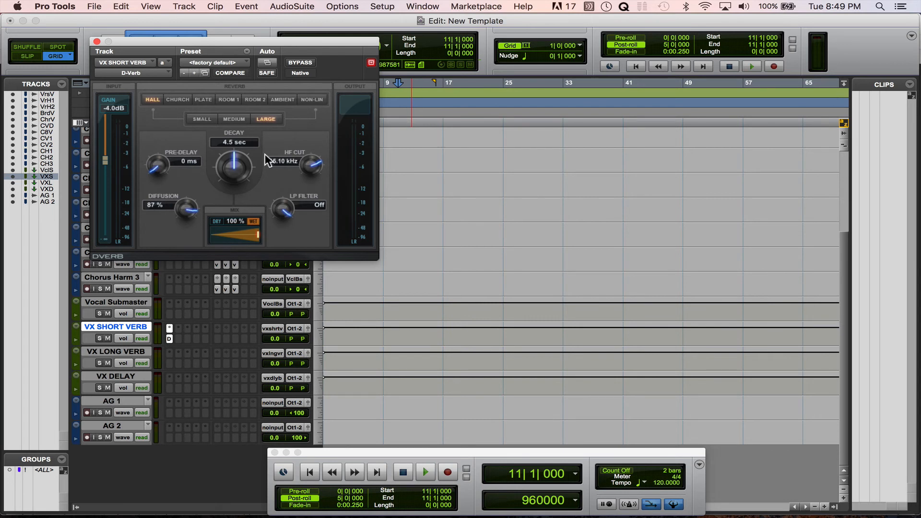
pyautogui.click(226, 100)
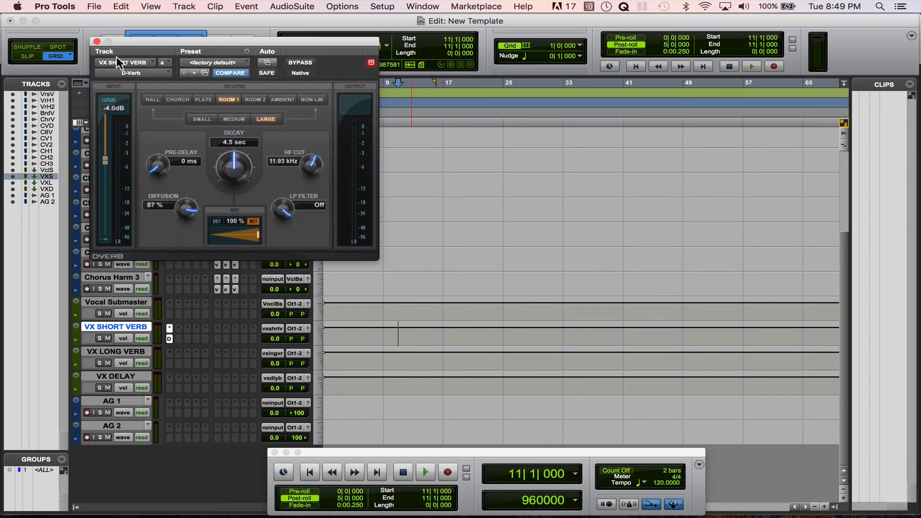
pyautogui.click(96, 42)
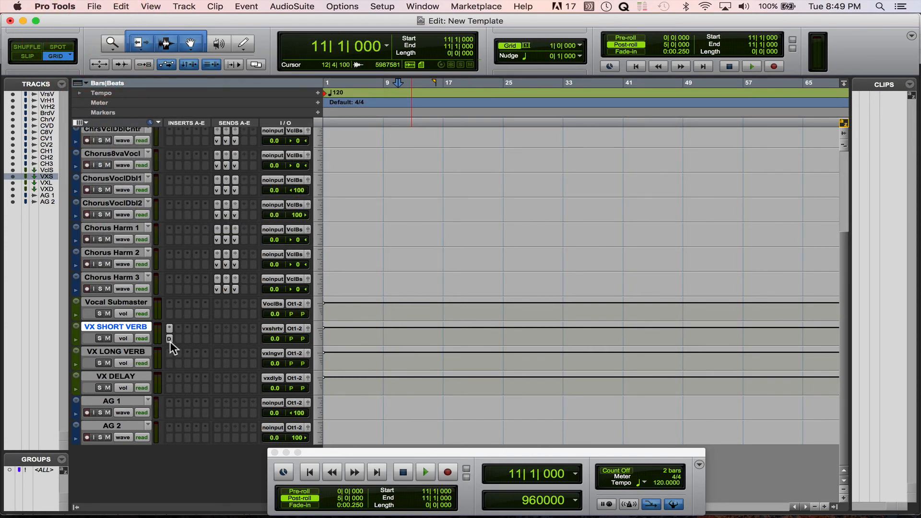
# Step: Copy the D-Verb insert from VX SHORT VERB to VX LONG VERB and change the copy's algorithm to Hall
pyautogui.moveTo(169, 341); pyautogui.dragTo(171, 364)
pyautogui.click(170, 365)
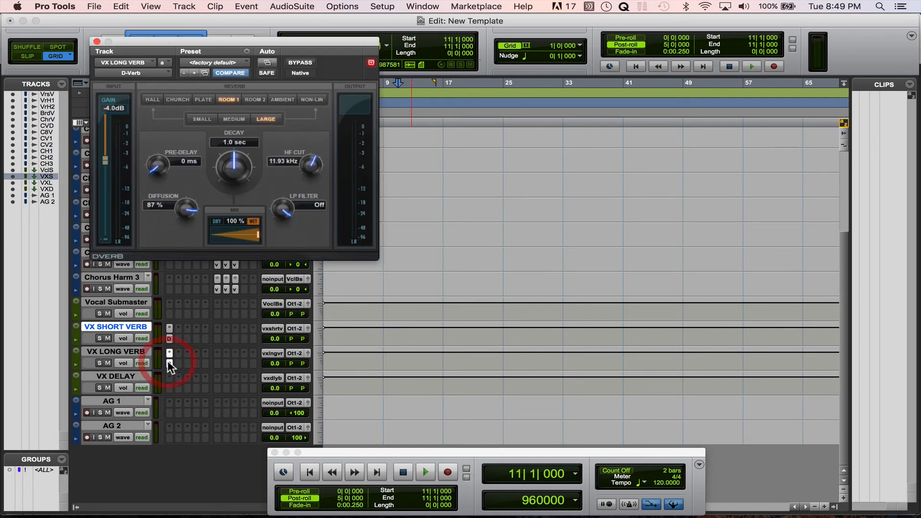
pyautogui.click(161, 99)
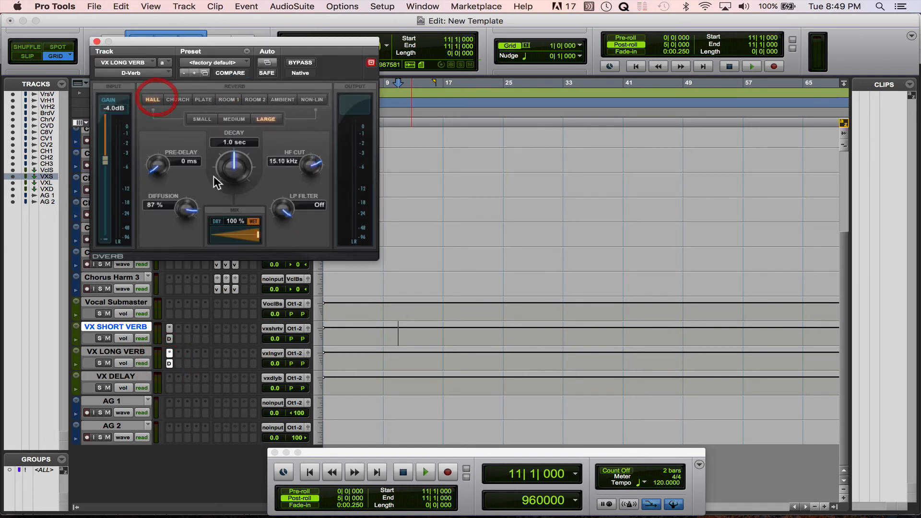
pyautogui.click(97, 42)
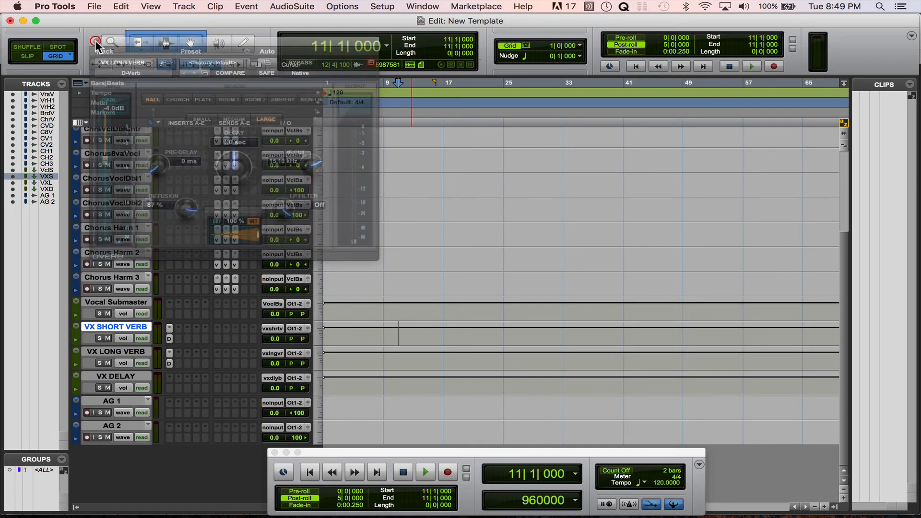
# Step: Insert a stereo EchoBoy on the VX DELAY track and load its Vocal FX preset Dirty Slap
pyautogui.click(168, 376)
pyautogui.moveTo(205, 402)
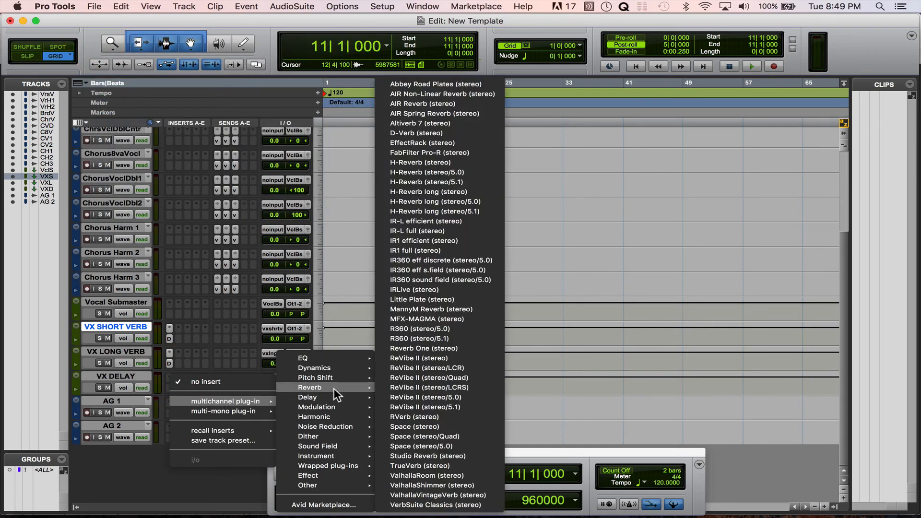
pyautogui.moveTo(338, 398)
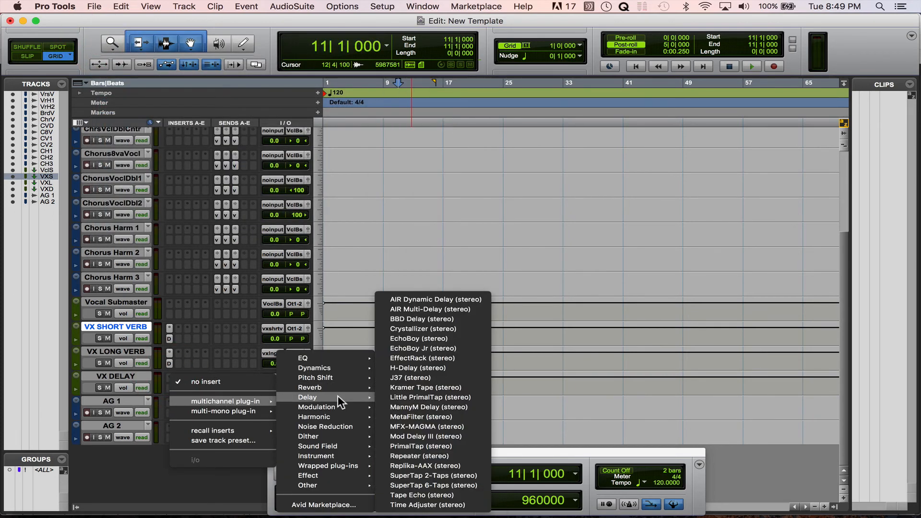
pyautogui.click(413, 339)
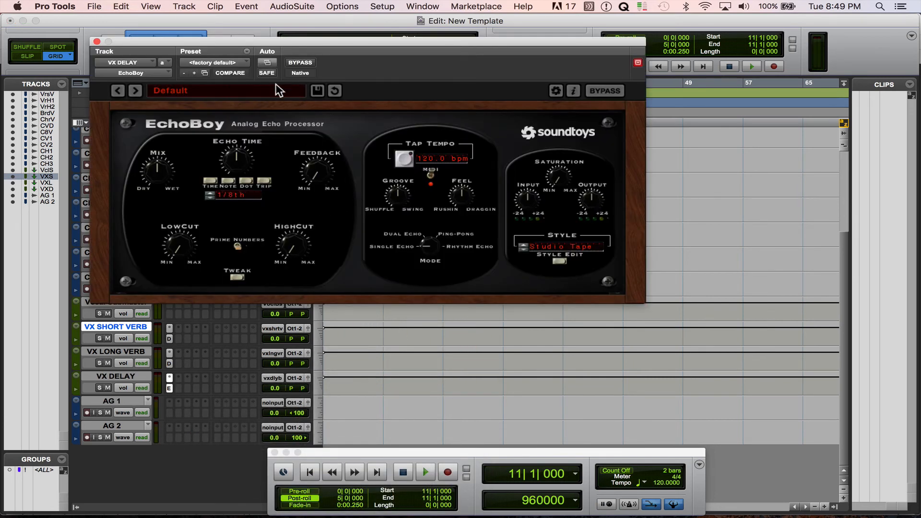
pyautogui.click(266, 90)
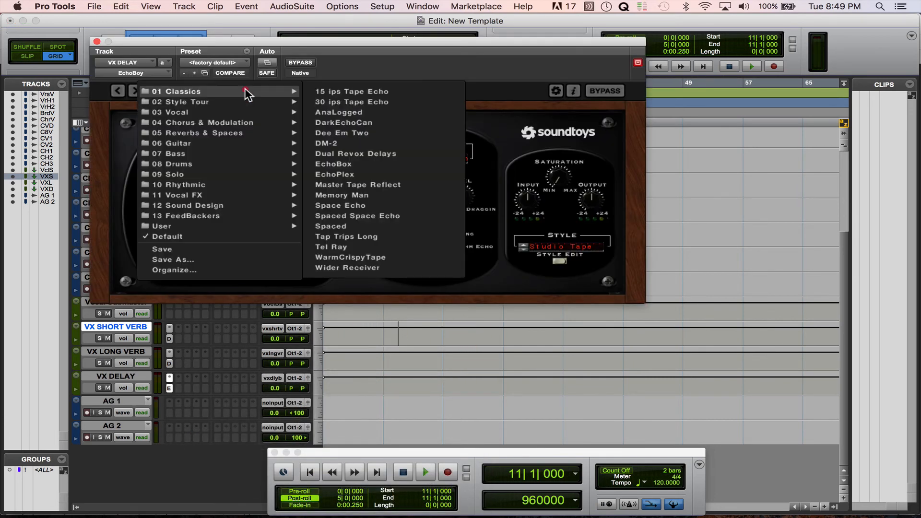
pyautogui.moveTo(281, 194)
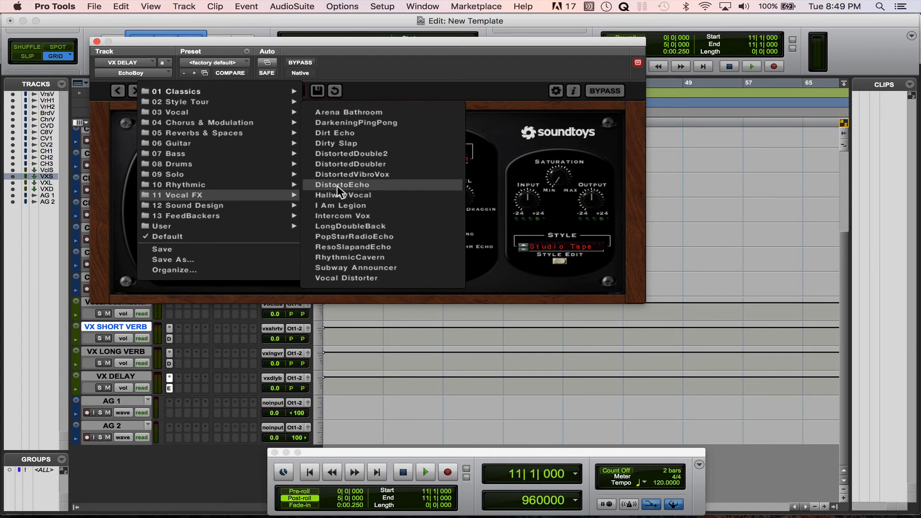
pyautogui.click(330, 141)
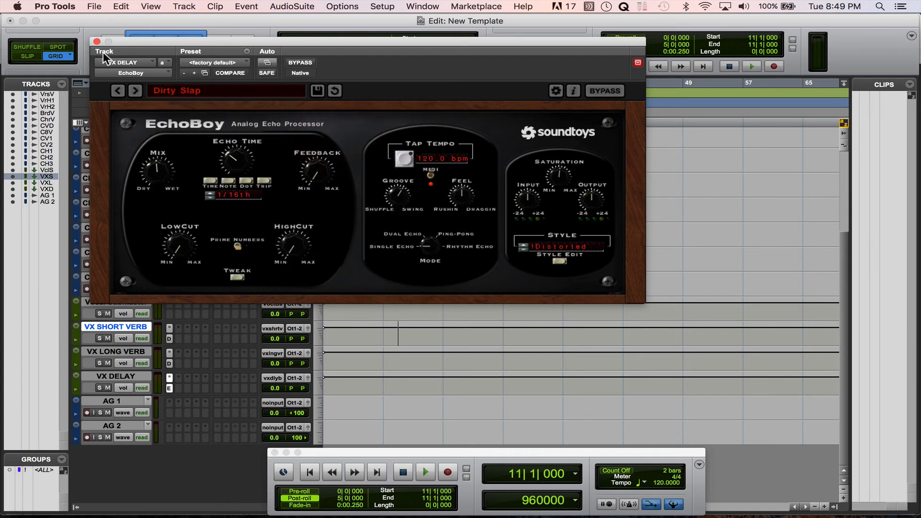
# Step: Raise the Mix and Feedback of the EchoBoy on VX DELAY and close the plug-in
pyautogui.moveTo(161, 176); pyautogui.dragTo(163, 169)
pyautogui.click(158, 42)
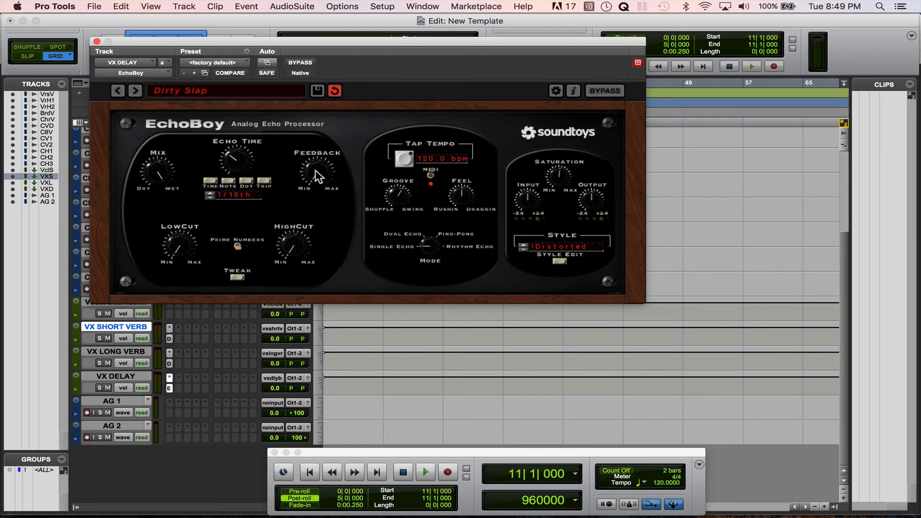
pyautogui.moveTo(318, 174); pyautogui.dragTo(311, 152)
pyautogui.click(96, 41)
pyautogui.scroll(5, 237, 211)
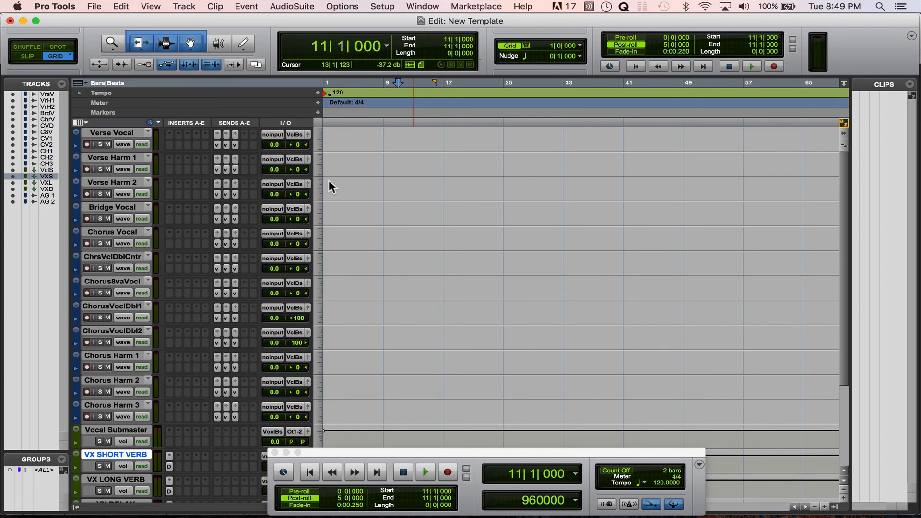
pyautogui.scroll(-2, 329, 180)
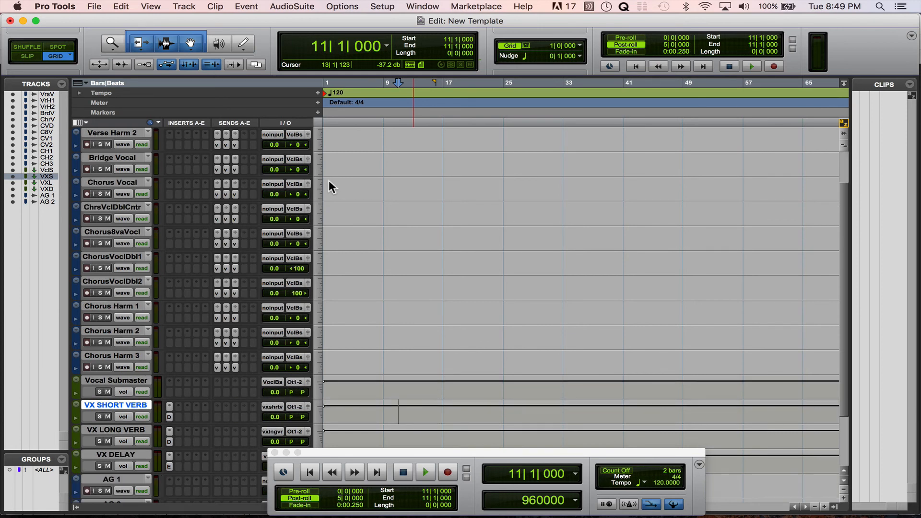
pyautogui.scroll(-3, 425, 222)
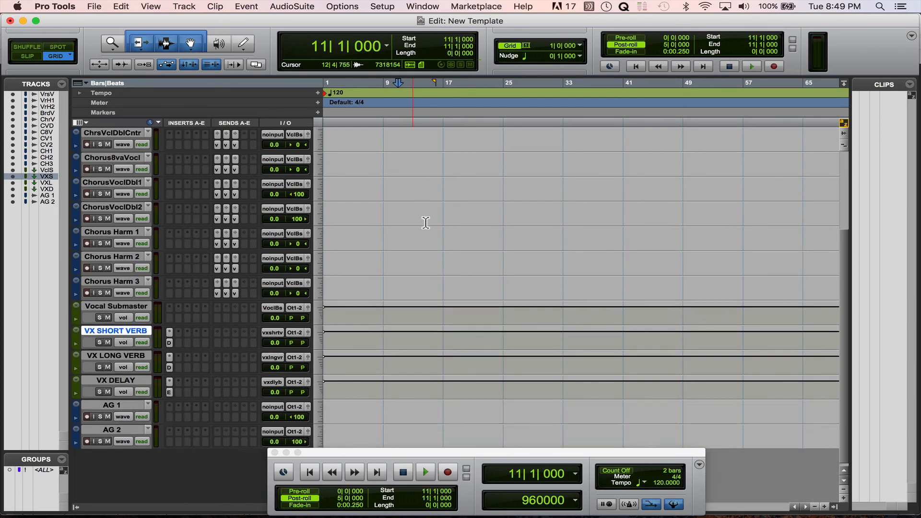
pyautogui.scroll(5, 425, 222)
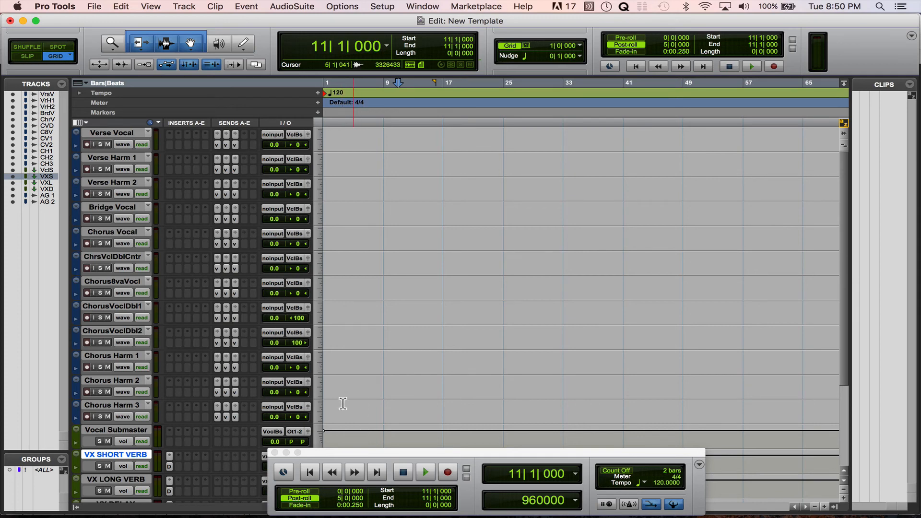
# Step: Add one new stereo Master Fader track below the AG 2 track
pyautogui.scroll(-5, 365, 362)
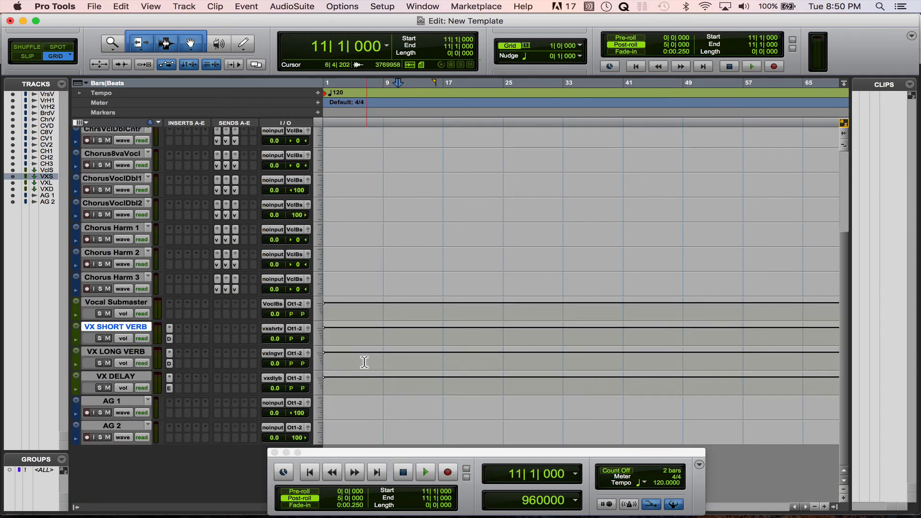
pyautogui.scroll(5, 377, 332)
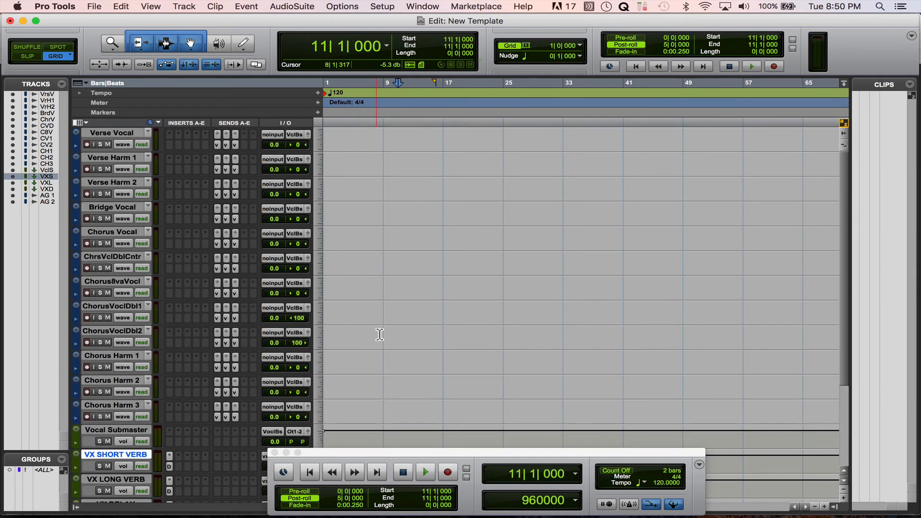
pyautogui.scroll(-5, 380, 334)
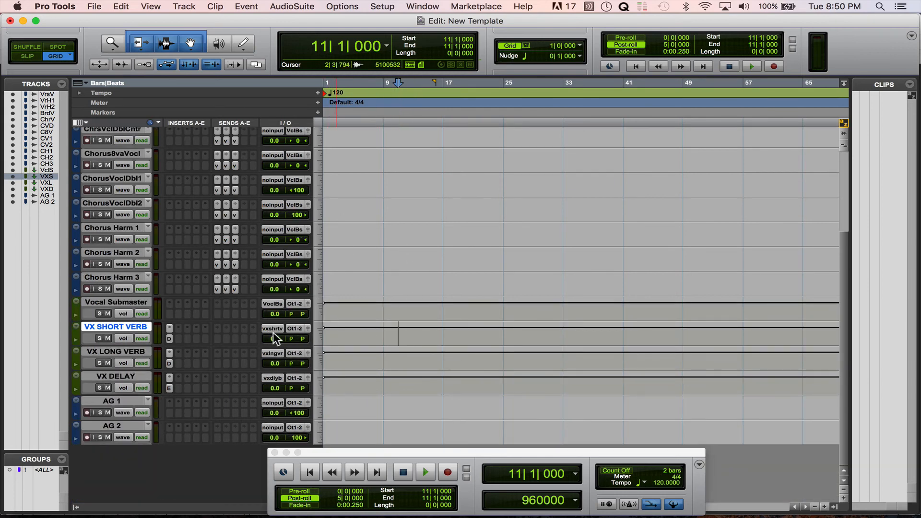
pyautogui.click(112, 426)
pyautogui.press('super+shift+n')
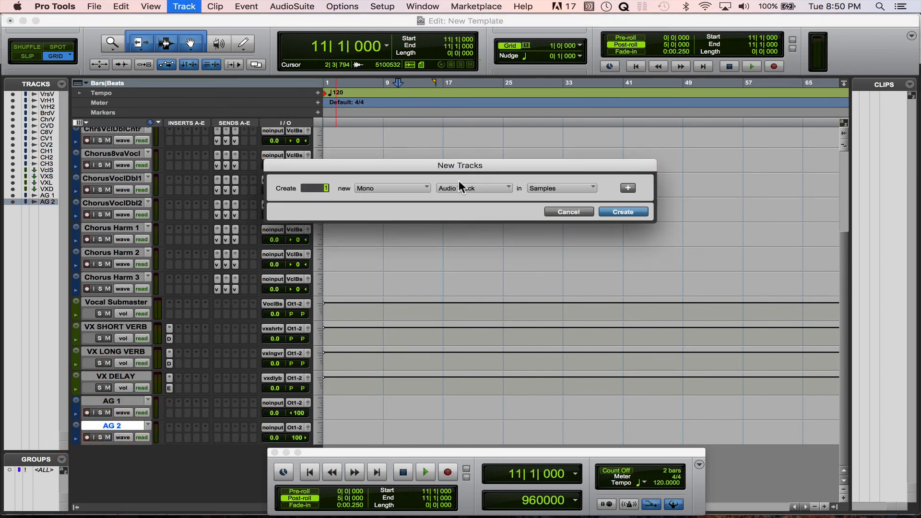
pyautogui.click(411, 187)
pyautogui.click(396, 200)
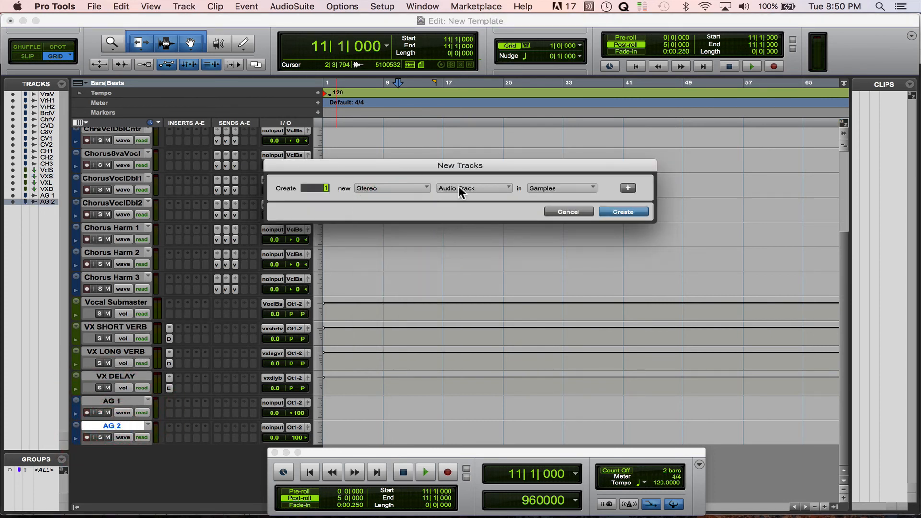
pyautogui.click(459, 186)
pyautogui.click(470, 212)
pyautogui.press('Return')
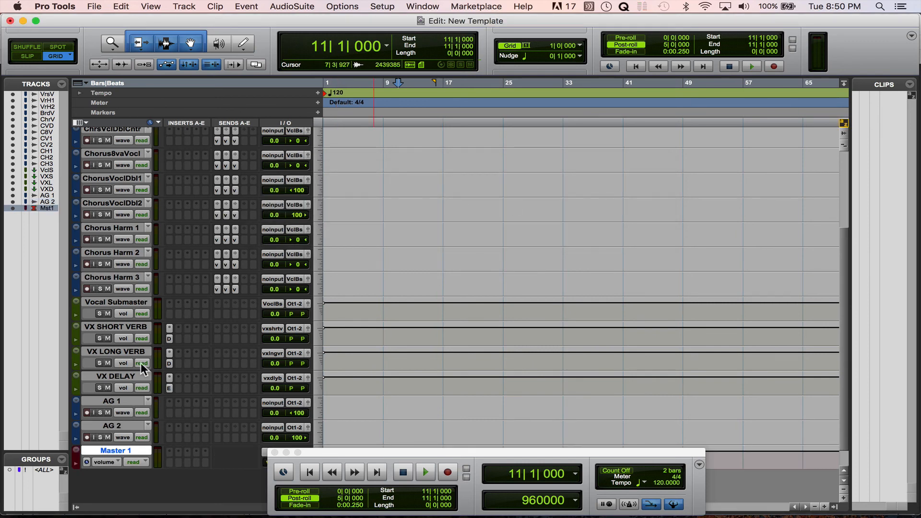
# Step: Insert the stereo multichannel SSLComp dynamics plug-in on the Master 1 track
pyautogui.click(173, 451)
pyautogui.moveTo(228, 473)
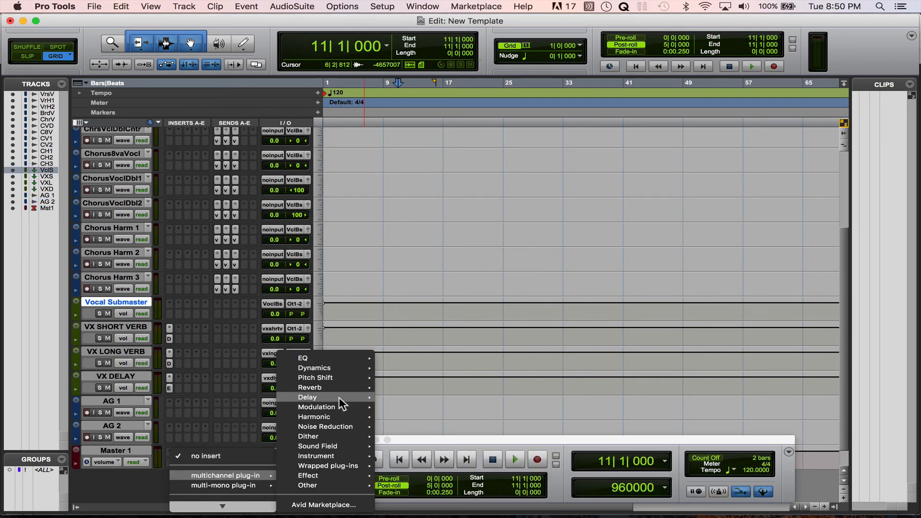
pyautogui.moveTo(338, 367)
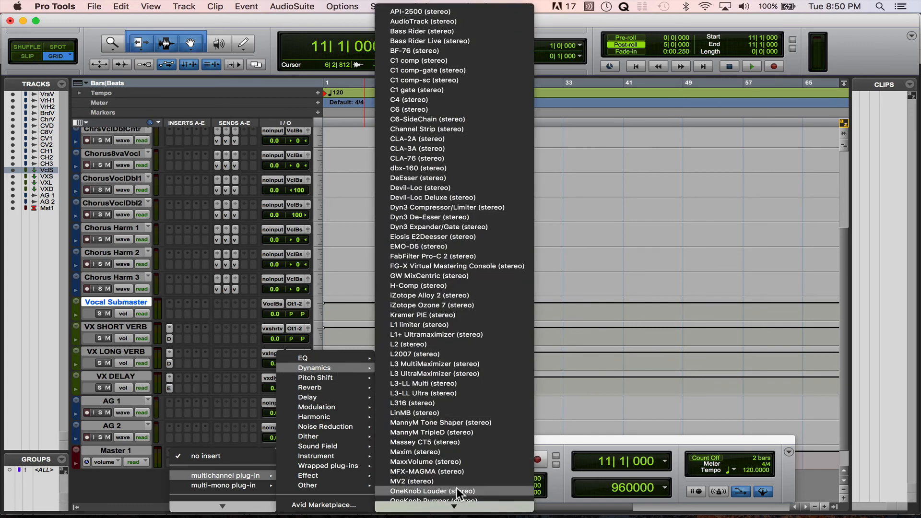
pyautogui.moveTo(454, 508)
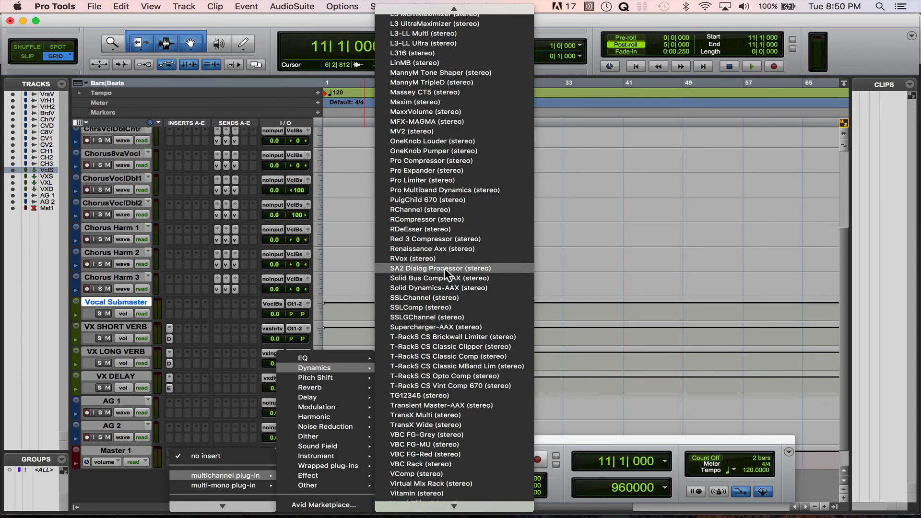
pyautogui.click(448, 306)
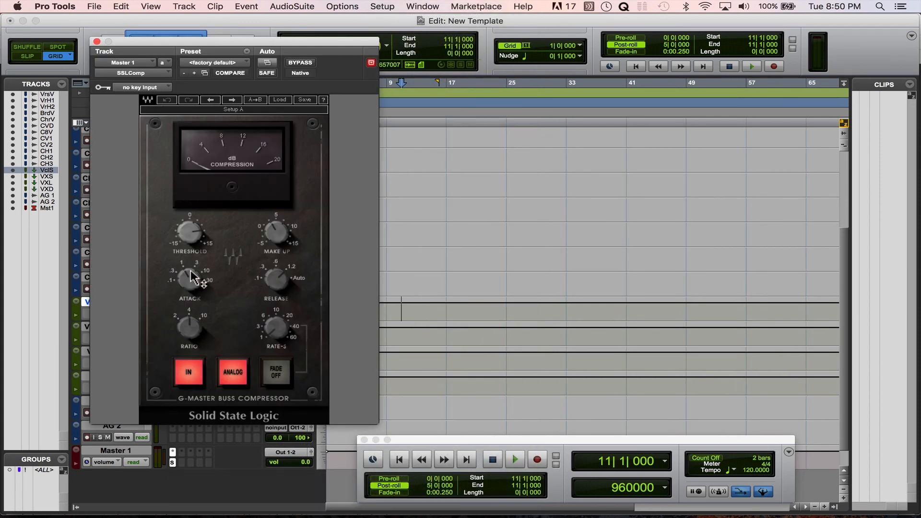
# Step: Lengthen the SSLComp's attack, set its release to Auto, then bypass the plug-in and close its window
pyautogui.moveTo(189, 279); pyautogui.dragTo(200, 281)
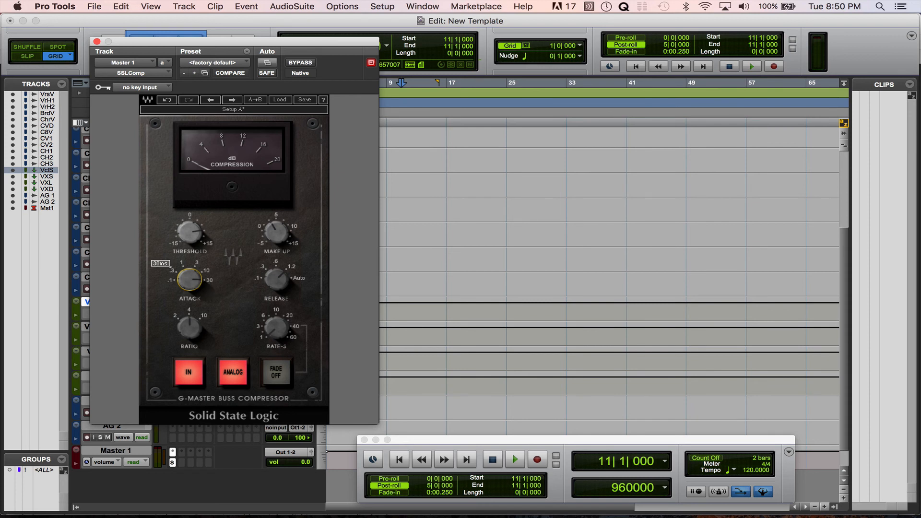
pyautogui.moveTo(282, 284); pyautogui.dragTo(283, 281)
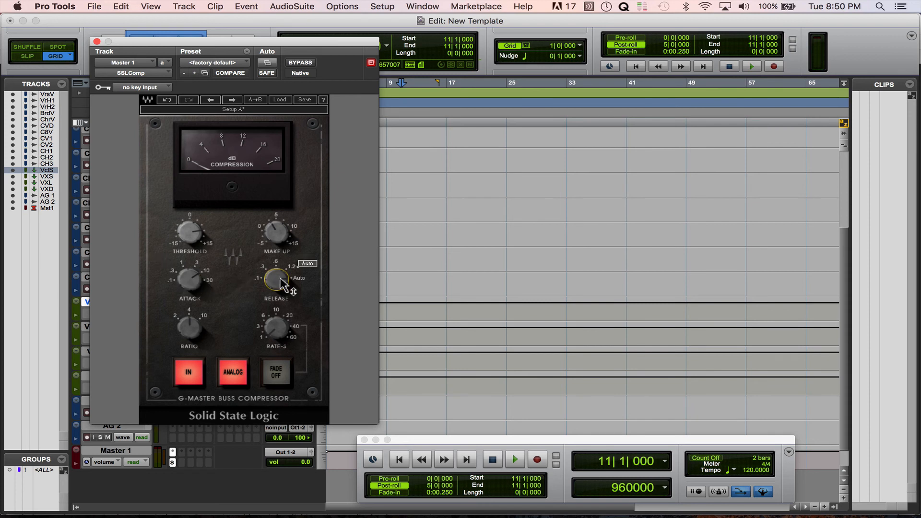
pyautogui.click(300, 64)
pyautogui.moveTo(101, 43); pyautogui.dragTo(101, 43)
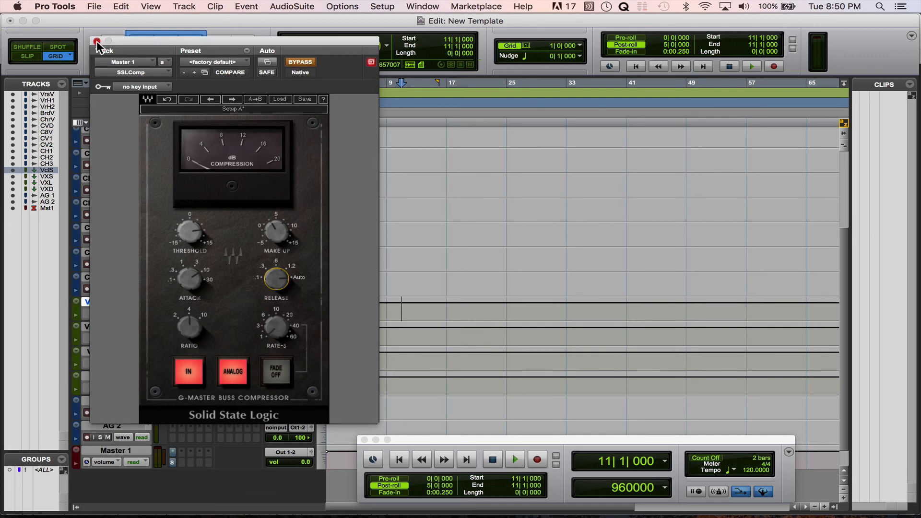
pyautogui.click(97, 41)
# Step: Review the template's full track list, from Verse Vocal down to Master 1
pyautogui.scroll(5, 393, 209)
pyautogui.scroll(-5, 393, 209)
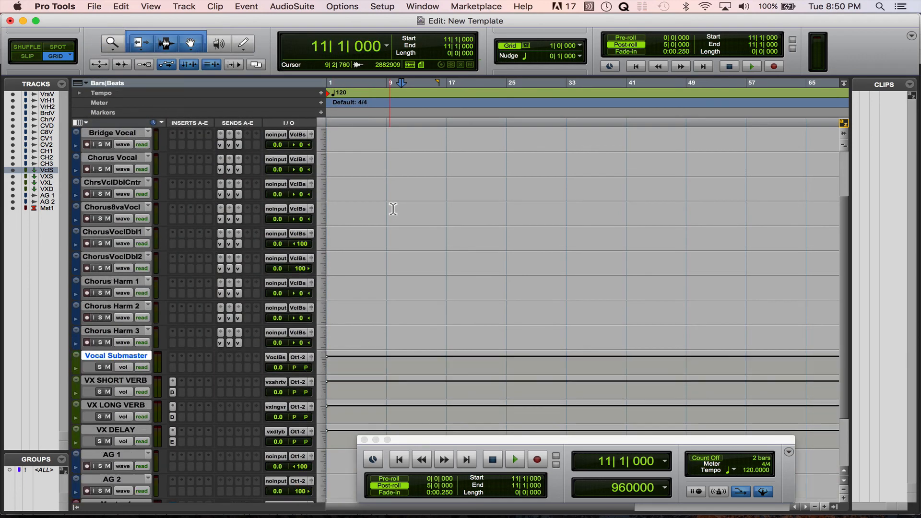
pyautogui.scroll(5, 393, 209)
pyautogui.scroll(-5, 392, 209)
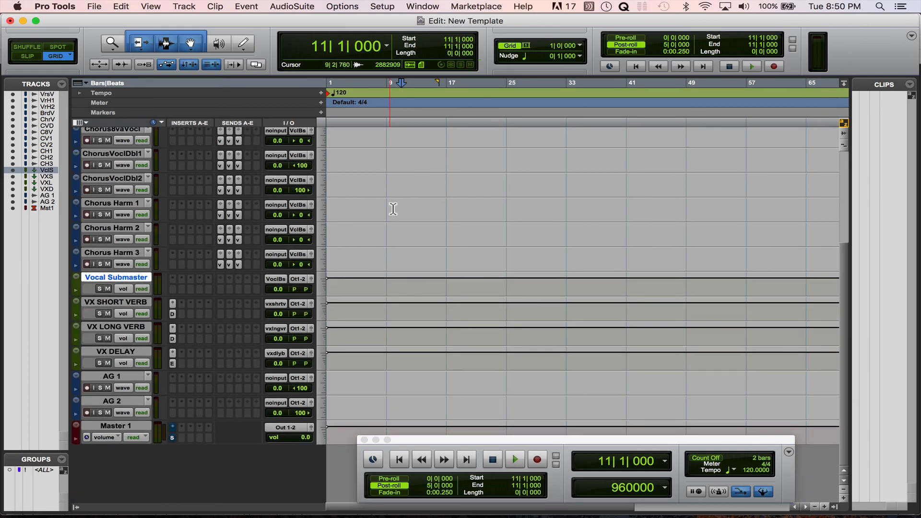
pyautogui.scroll(3, 393, 209)
pyautogui.scroll(-3, 392, 209)
pyautogui.scroll(5, 393, 210)
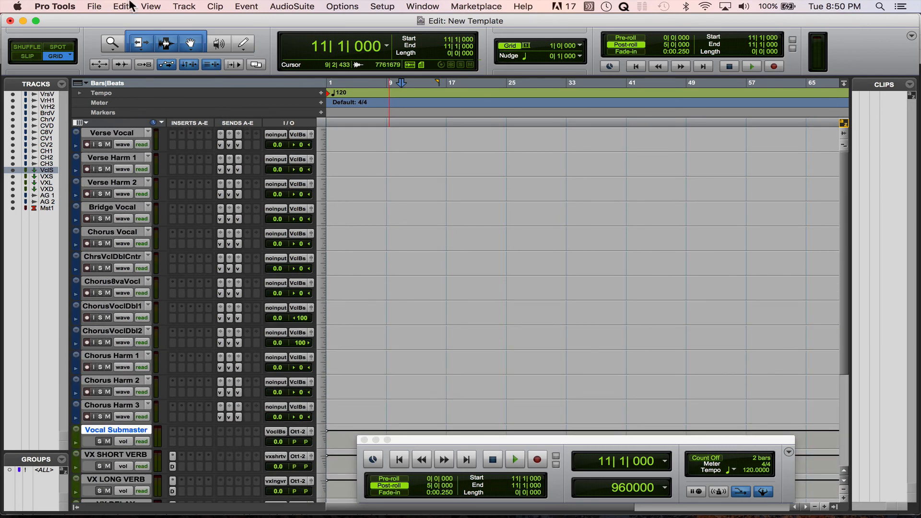
# Step: Save the session as an installed template named New Template in the Music category, and close the session without saving its changes
pyautogui.click(94, 6)
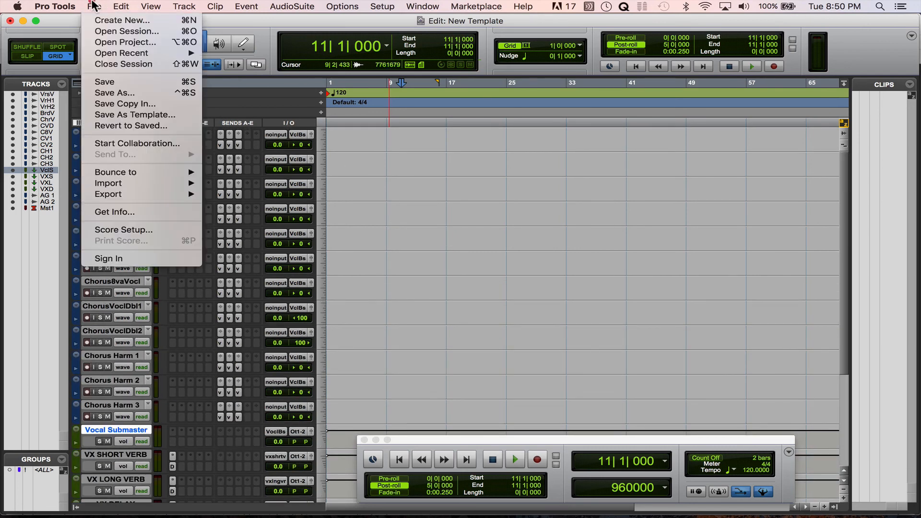
pyautogui.click(133, 111)
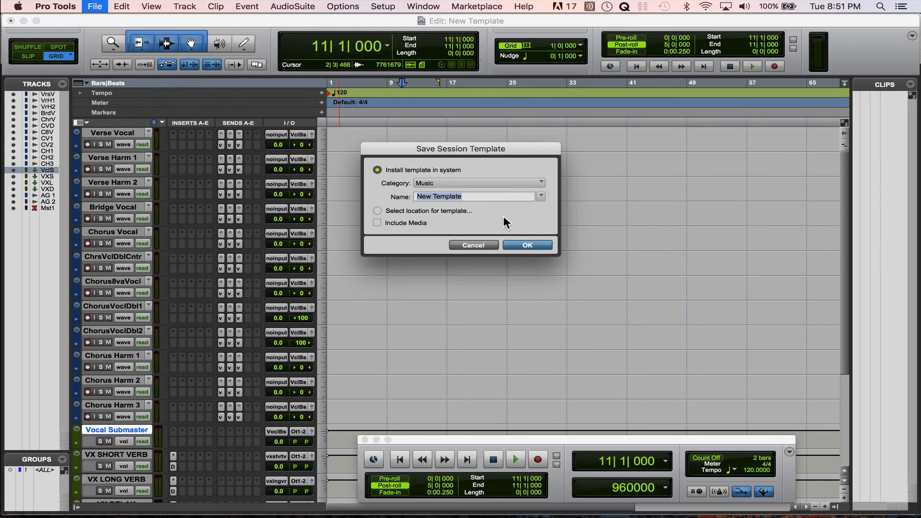
pyautogui.click(540, 247)
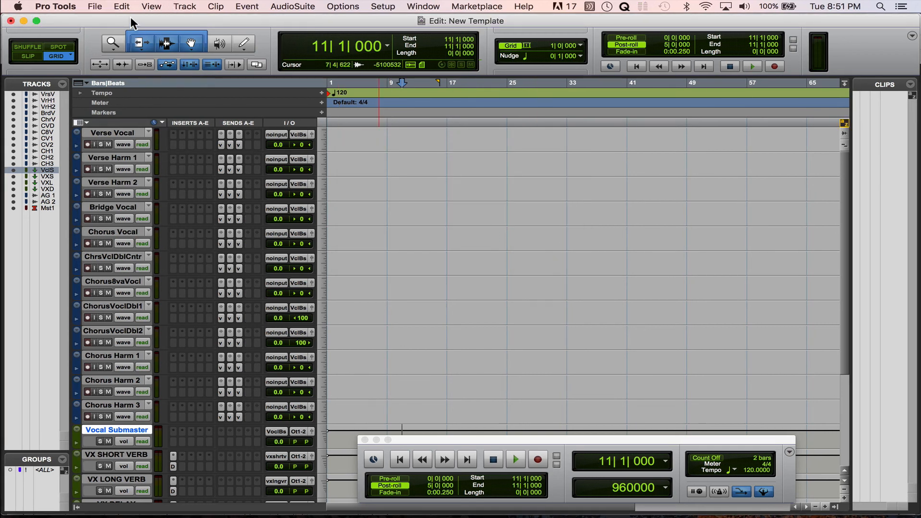
pyautogui.press('super+shift+w')
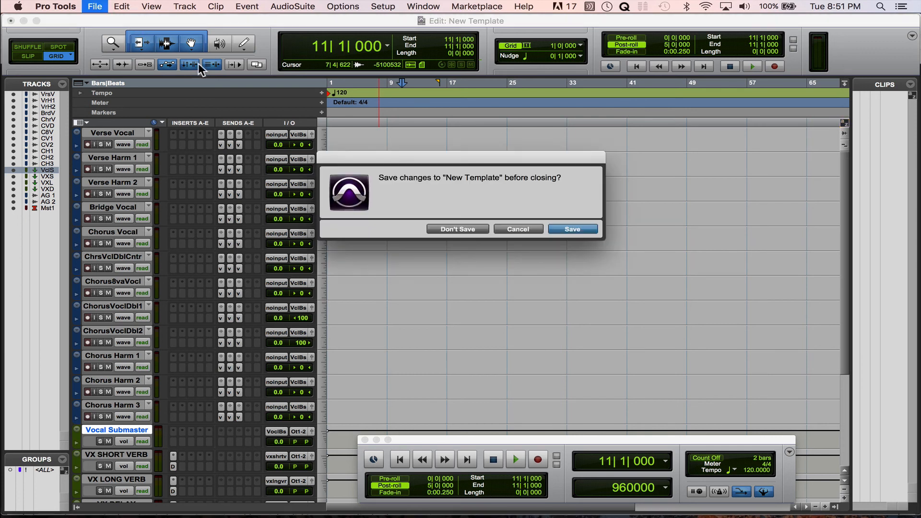
pyautogui.click(479, 229)
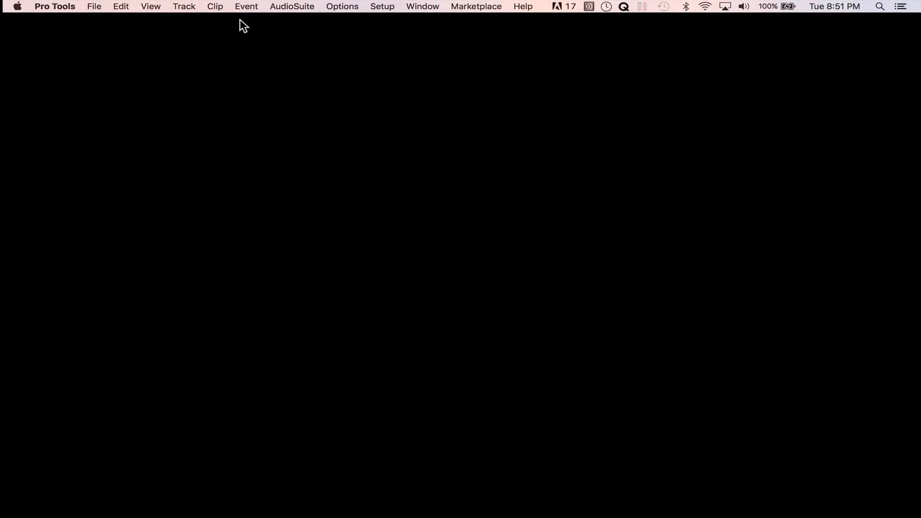
# Step: Start a new local session from the New Template entry in the Music template group
pyautogui.click(92, 6)
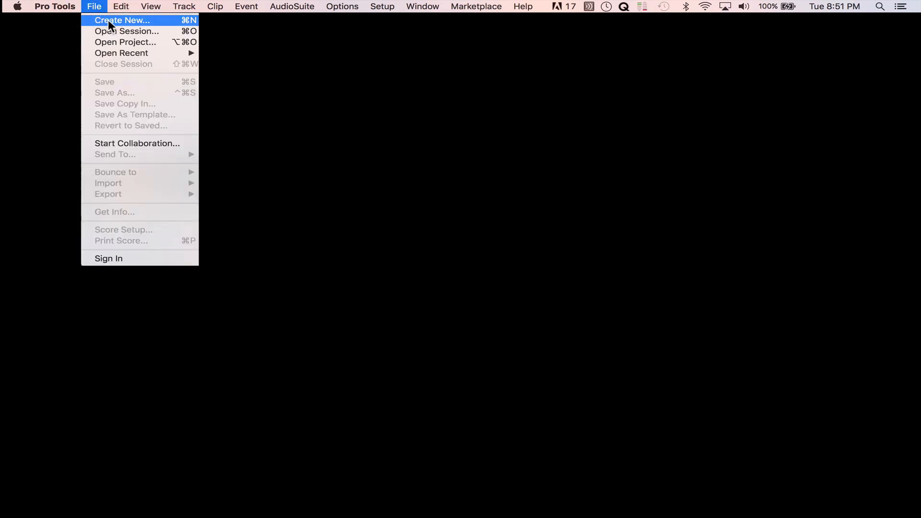
pyautogui.click(107, 19)
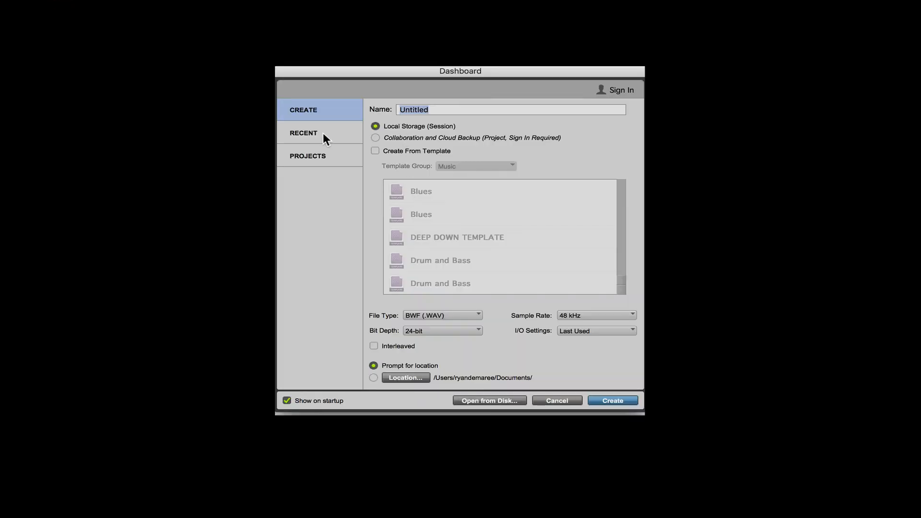
pyautogui.click(400, 150)
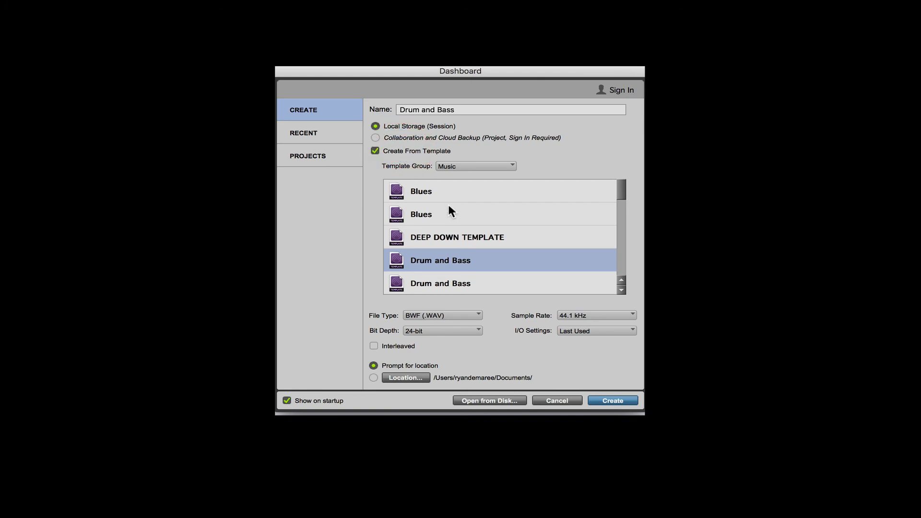
pyautogui.scroll(-10, 465, 240)
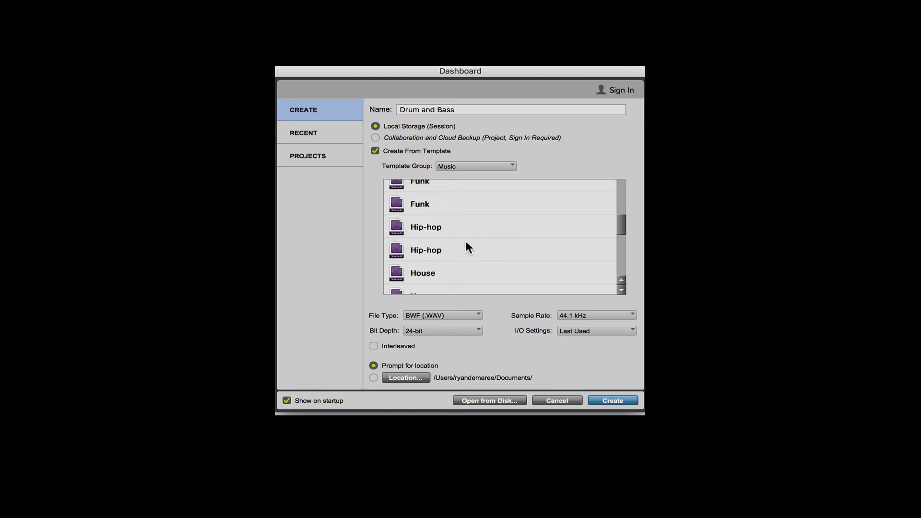
pyautogui.scroll(3, 466, 246)
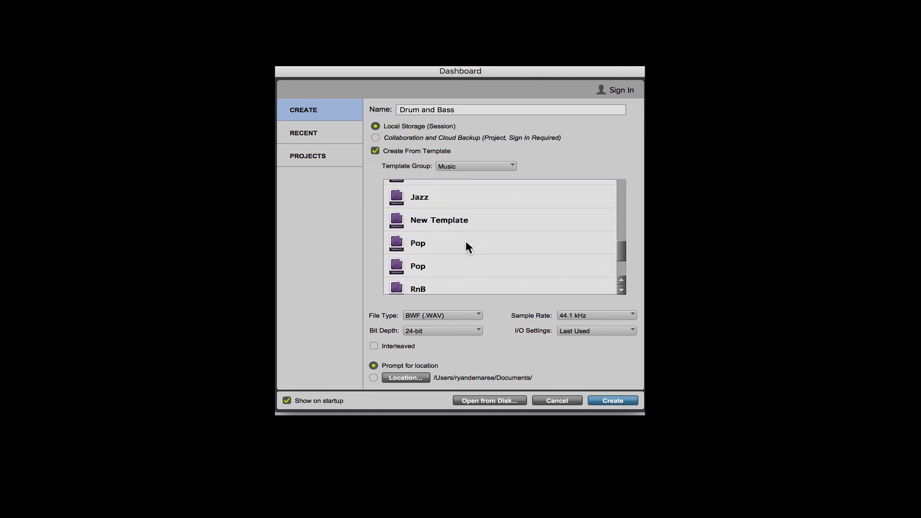
pyautogui.click(456, 221)
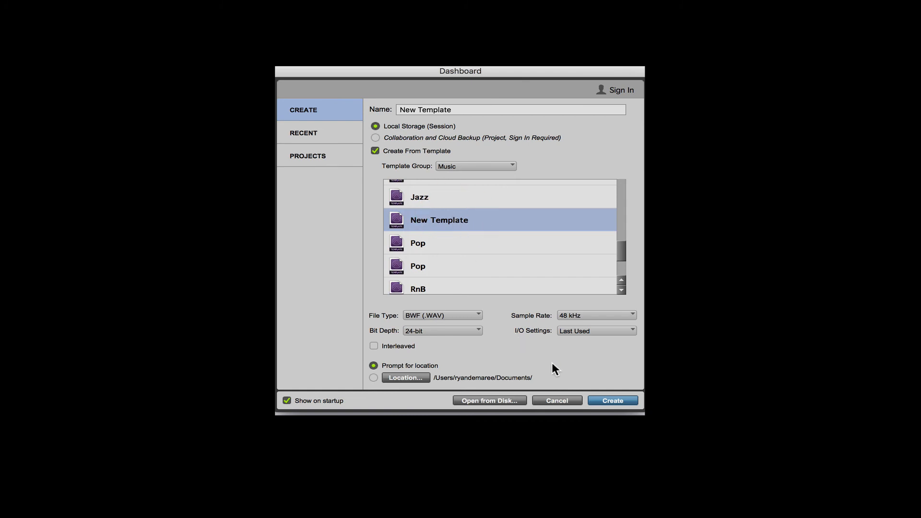
pyautogui.click(610, 398)
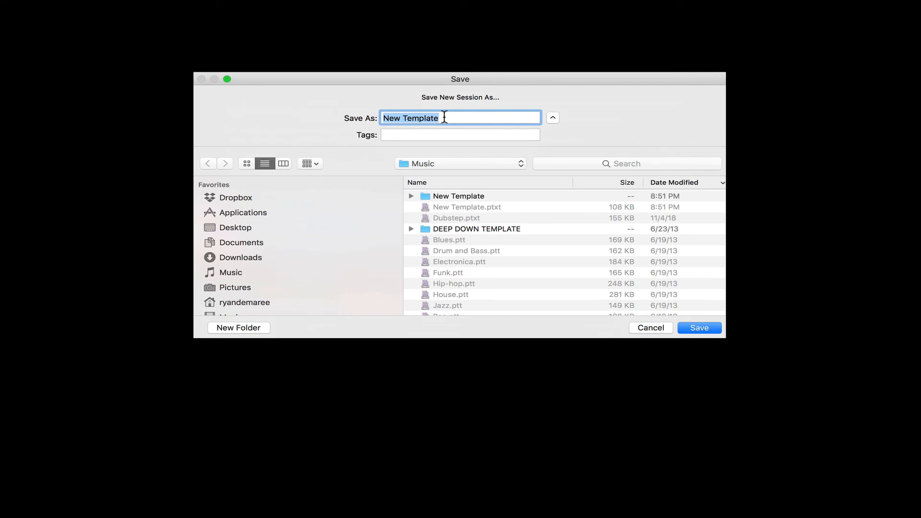
# Step: Name the new session Awesome Song and save it in the Music folder
pyautogui.write('Awesome S')
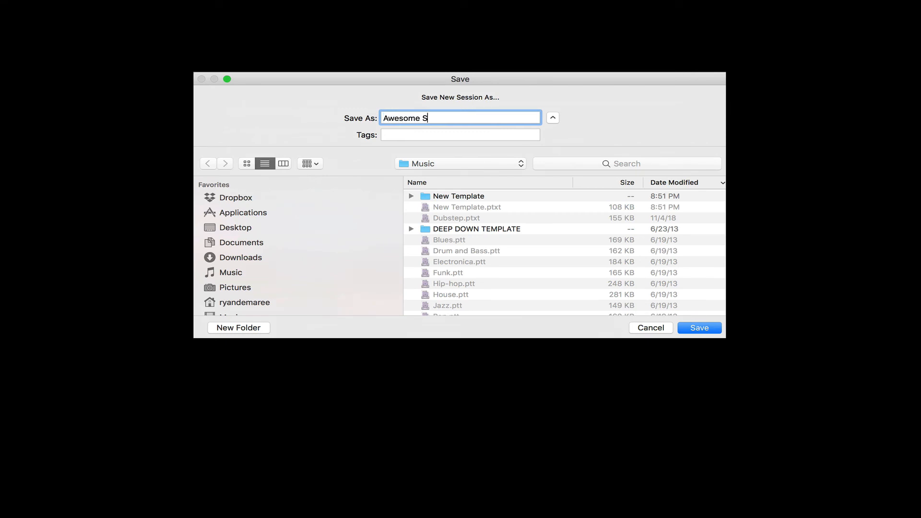
pyautogui.write('Ong')
pyautogui.press('BackSpace')
pyautogui.press('BackSpace')
pyautogui.press('BackSpace')
pyautogui.write('ong')
pyautogui.press('Return')
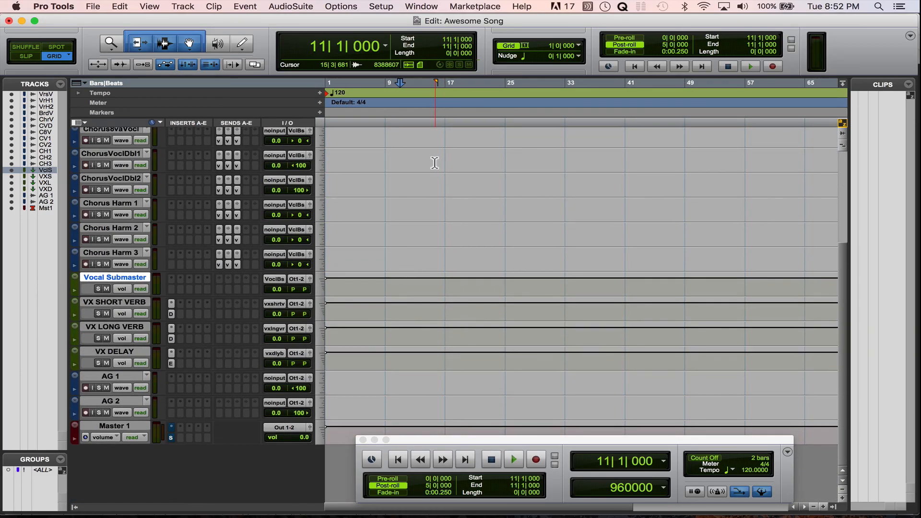
# Step: Examine the new session's vocal, aux, guitar and master tracks with their sends, inserts and routing
pyautogui.click(98, 136)
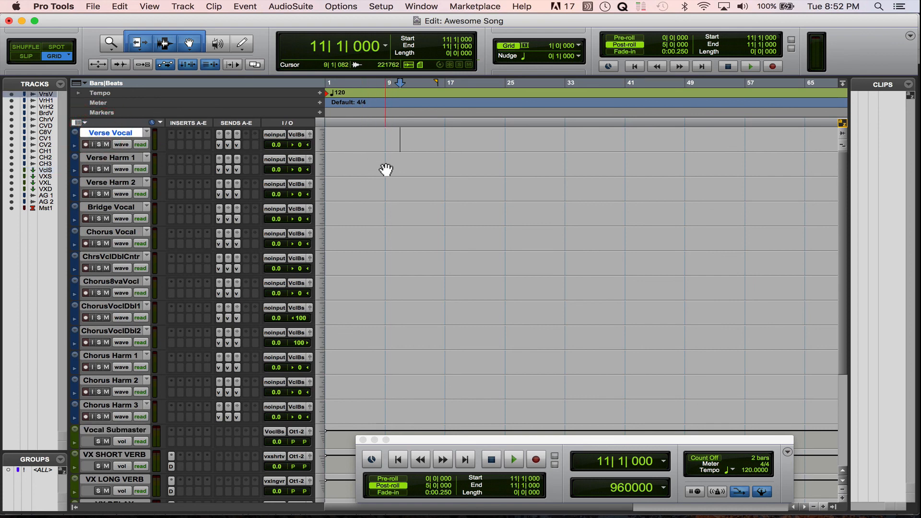
pyautogui.scroll(-5, 384, 171)
pyautogui.scroll(5, 379, 161)
pyautogui.scroll(-5, 264, 128)
pyautogui.press('super+equal')
pyautogui.press('super+equal')
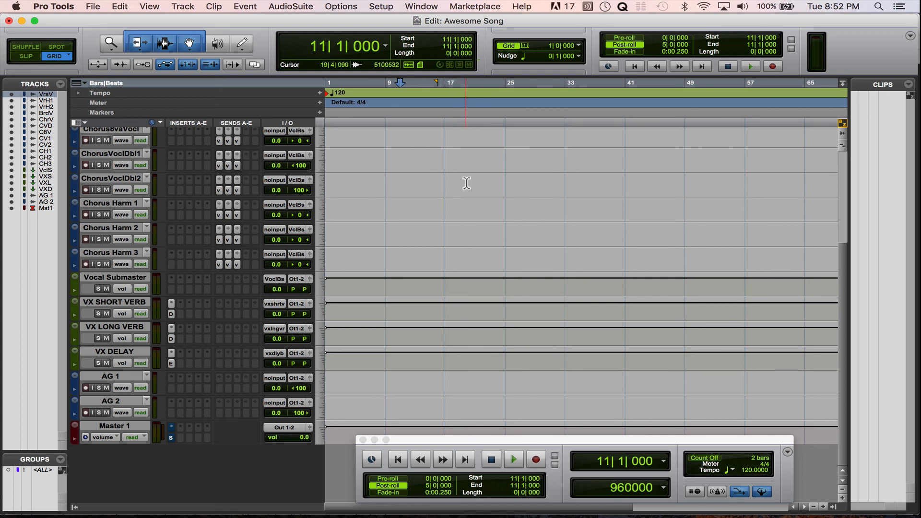
pyautogui.scroll(6, 466, 182)
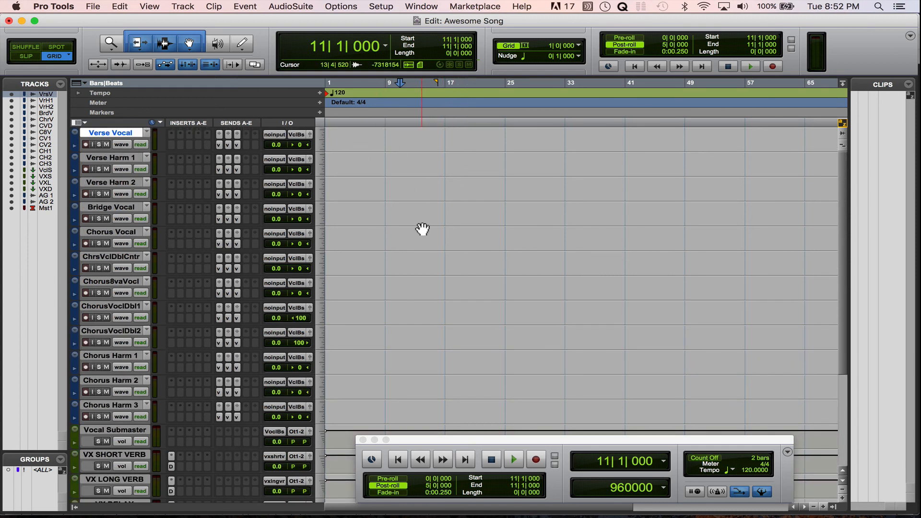
pyautogui.scroll(-6, 422, 229)
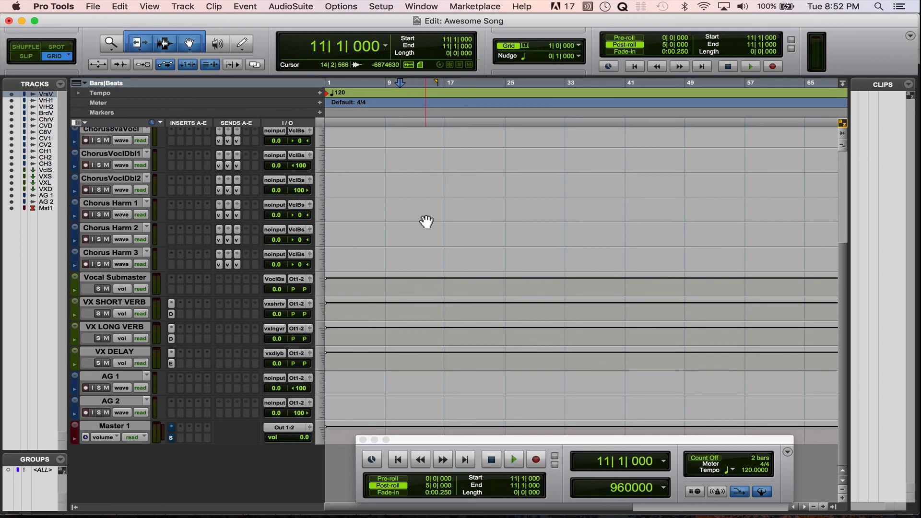
pyautogui.scroll(6, 426, 220)
pyautogui.hscroll(1, 427, 221)
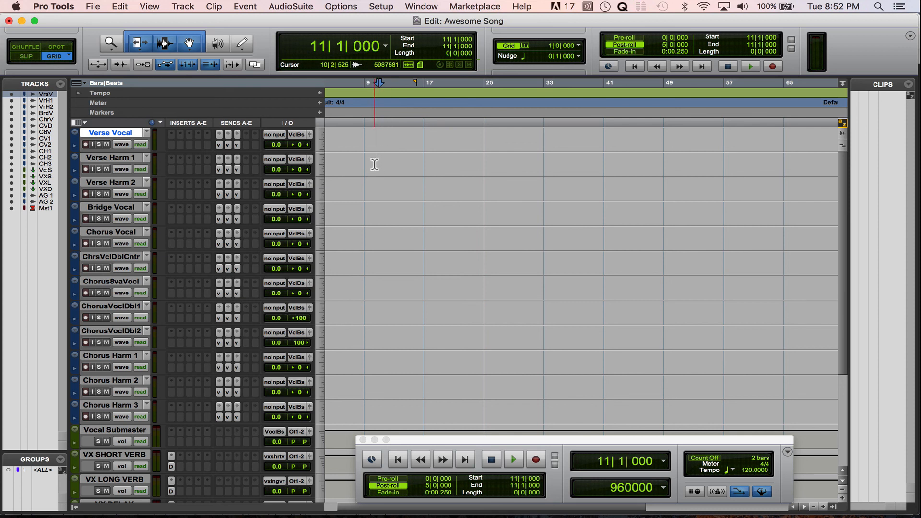
pyautogui.scroll(-6, 392, 246)
pyautogui.hscroll(-1, 388, 240)
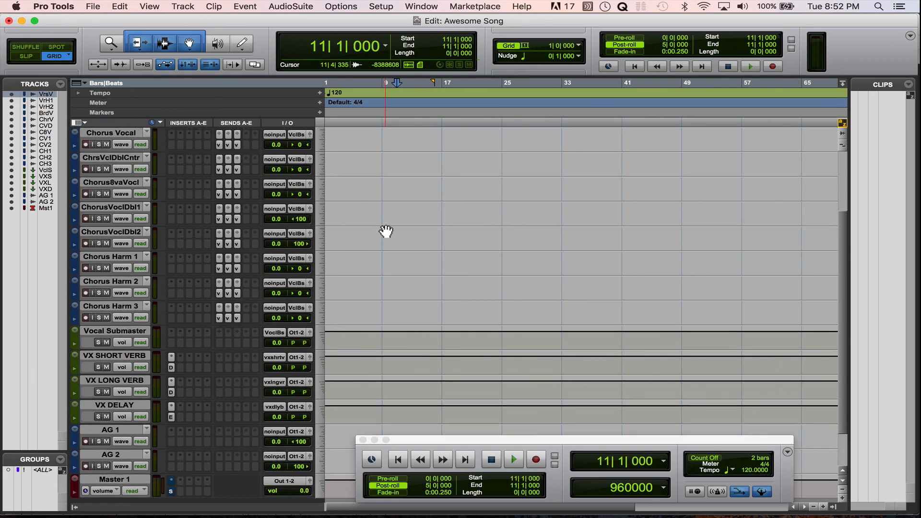
pyautogui.scroll(6, 385, 231)
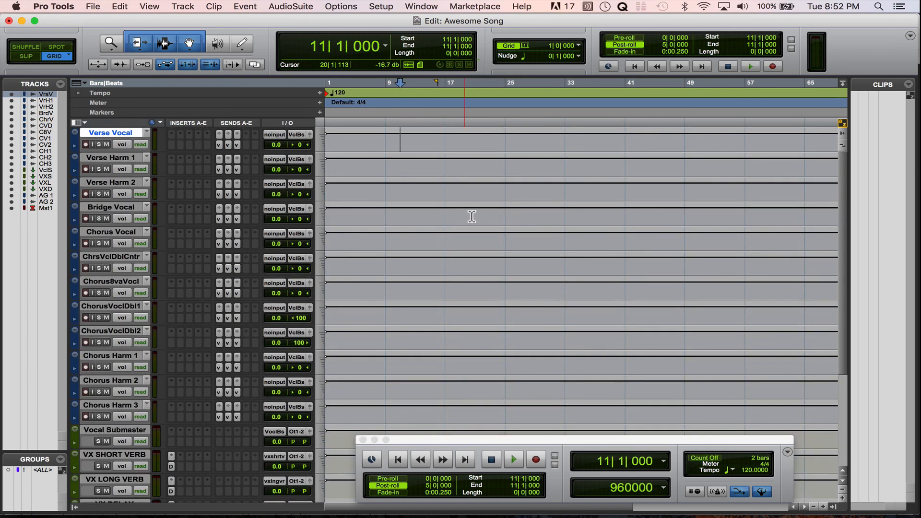
# Step: Return the edit position to the session start and switch the audio tracks from volume view back to waveform view
pyautogui.click(458, 167)
pyautogui.press('Return')
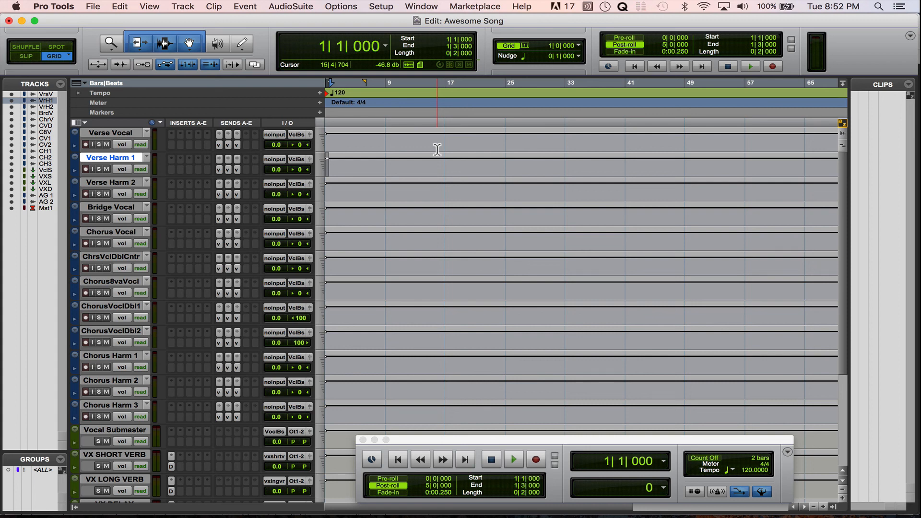
pyautogui.hotkey('ctrl', 'alt', '-')
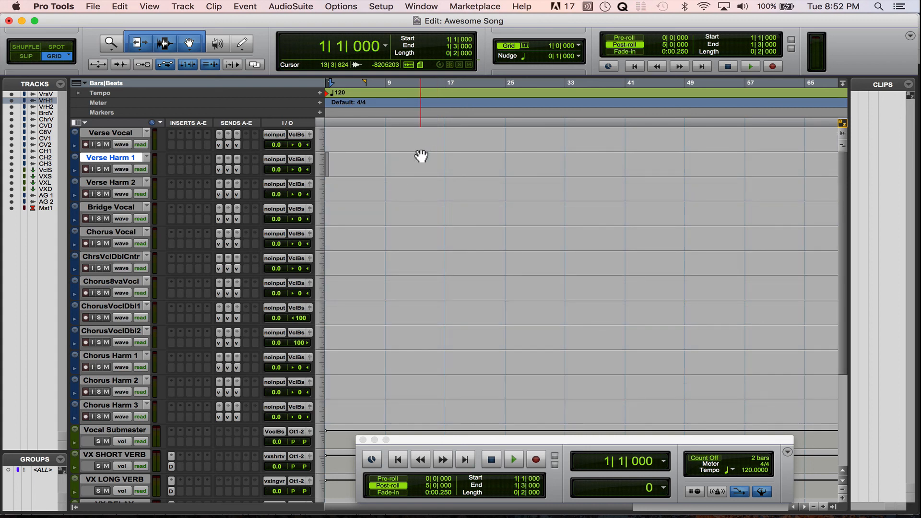